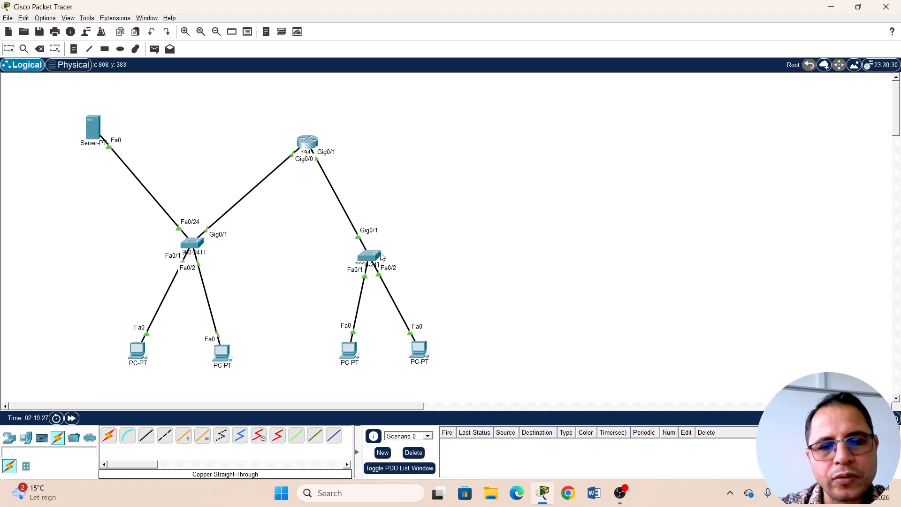
Step: Place a 1941 router near the top of the workspace and two 2960 switches side by side below it
mouse_move(382, 257)
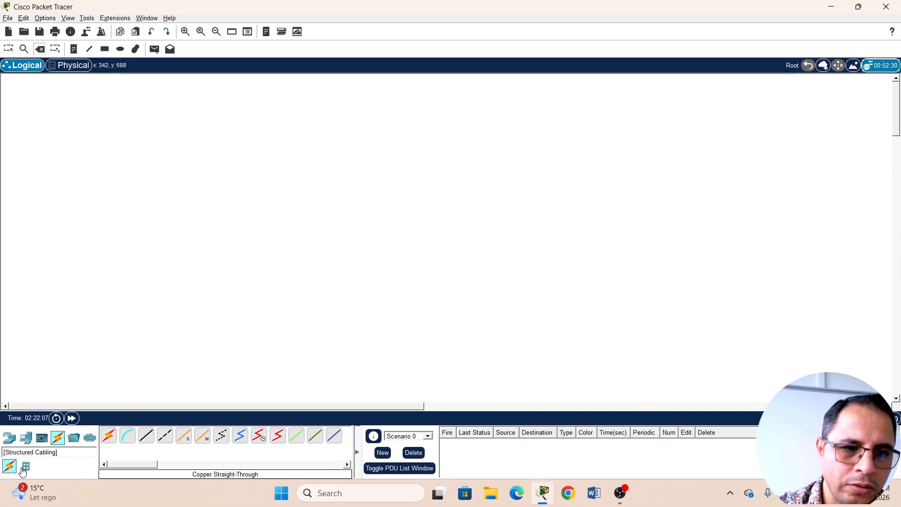
click(13, 443)
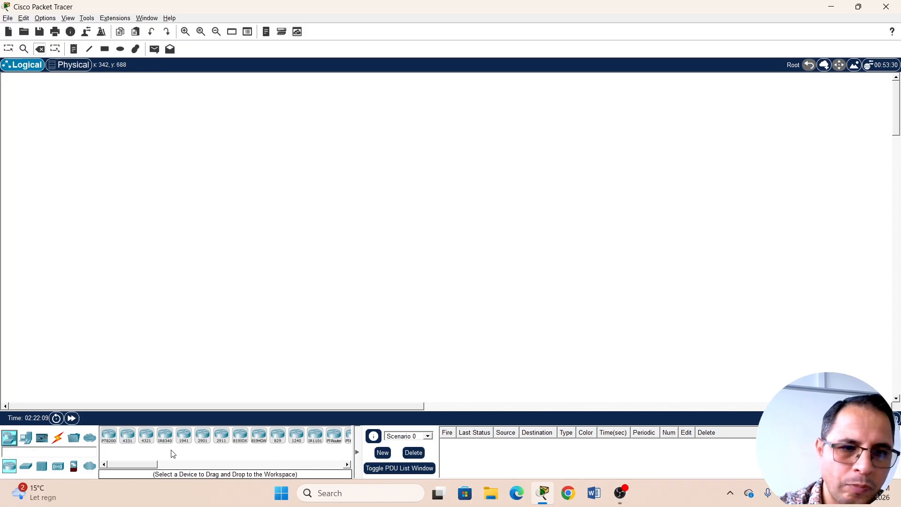
drag(184, 435, 337, 242)
click(361, 142)
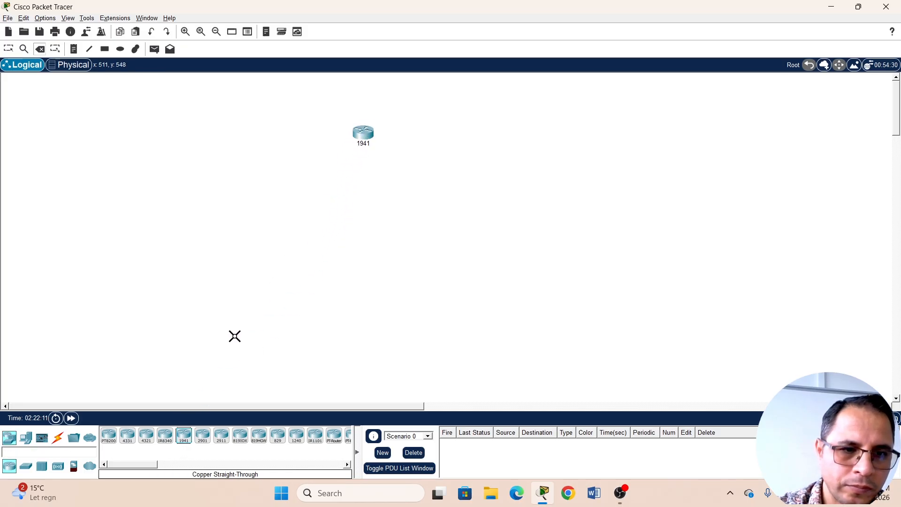
click(26, 465)
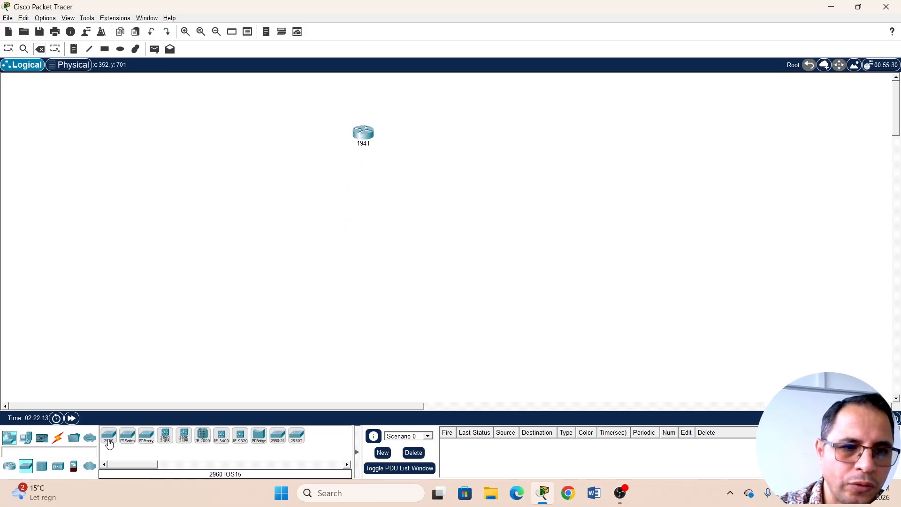
drag(108, 436, 244, 230)
drag(108, 444, 406, 246)
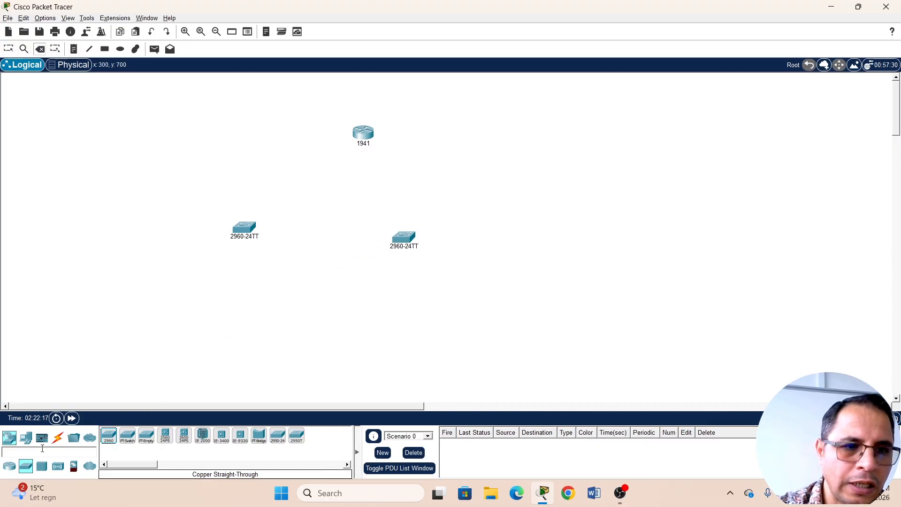
Step: Add two PCs below each switch and a server above and to the left of the left switch
click(26, 439)
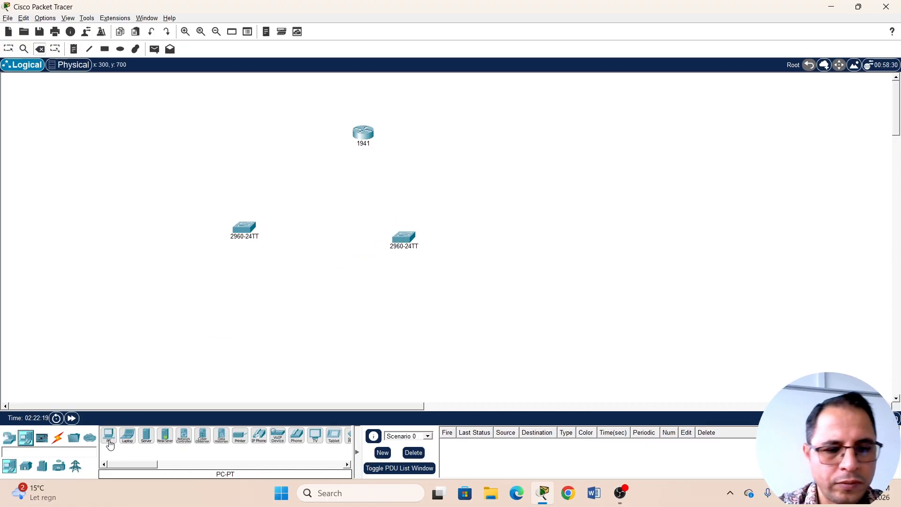
ctrl+click(108, 441)
click(153, 372)
click(209, 369)
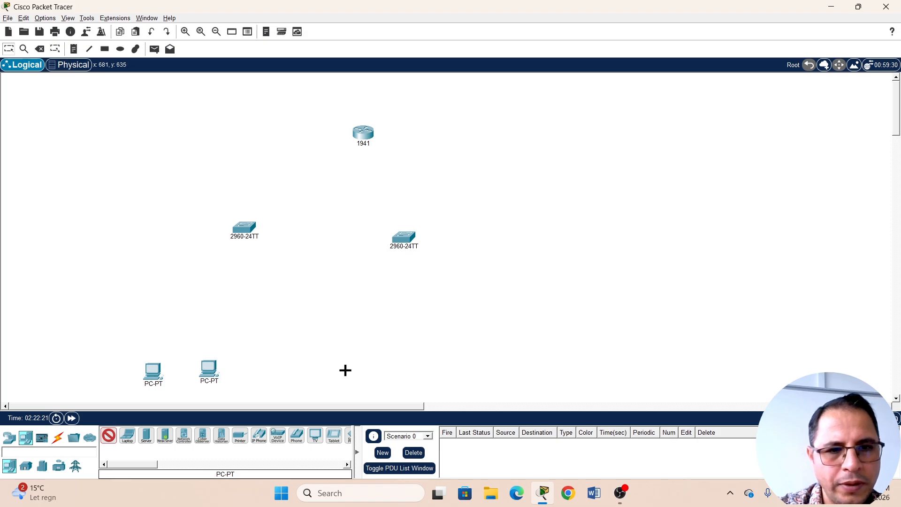
click(388, 365)
click(458, 365)
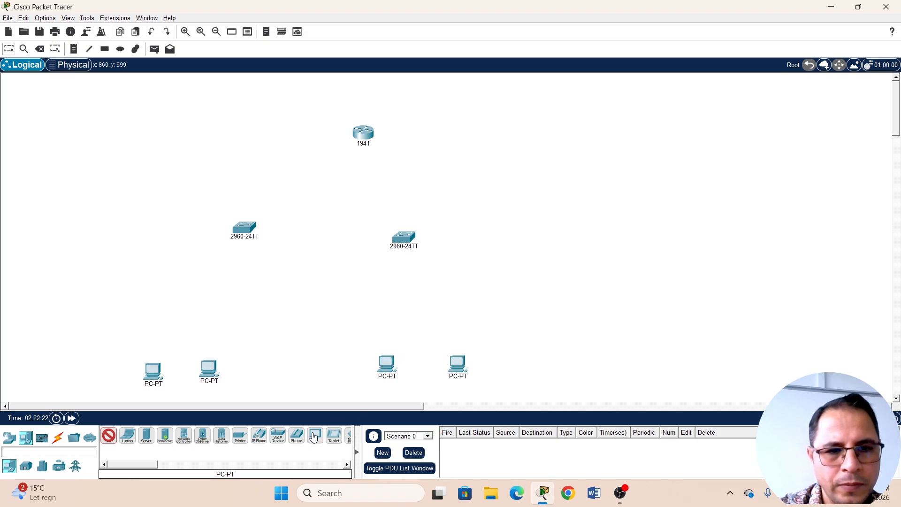
ctrl+click(146, 436)
click(134, 147)
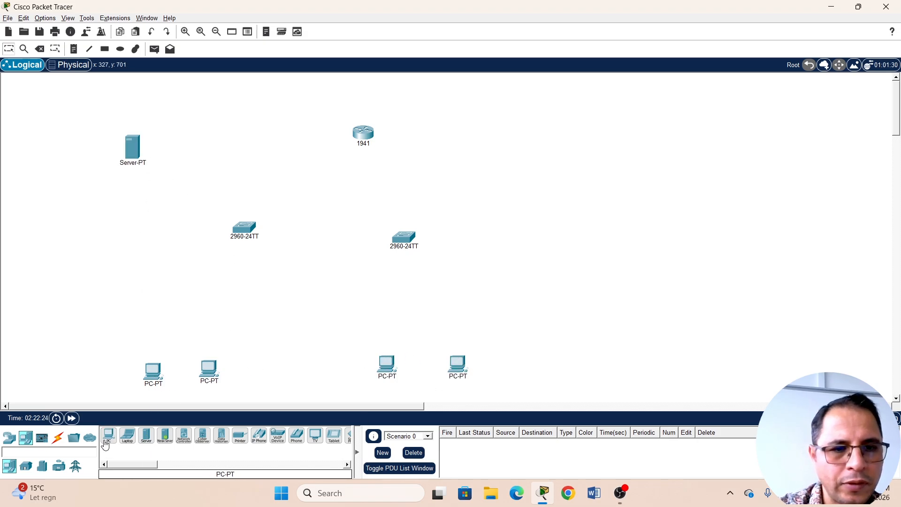
Step: Connect the two left PCs to the left switch using the automatically chosen connection type
click(55, 438)
click(146, 435)
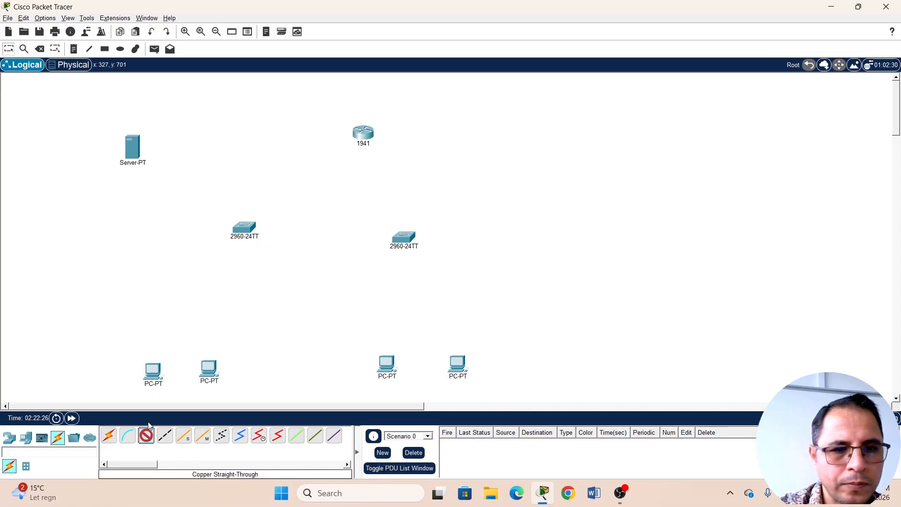
click(108, 435)
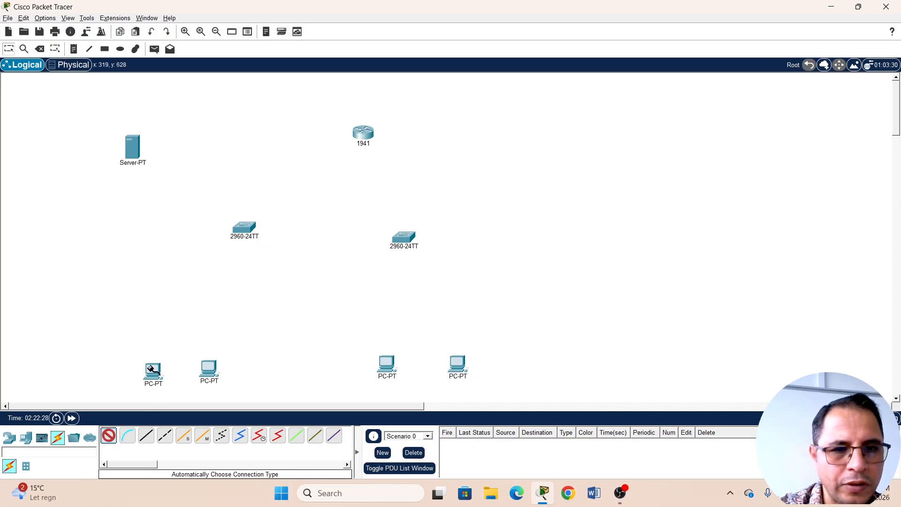
click(244, 229)
click(153, 370)
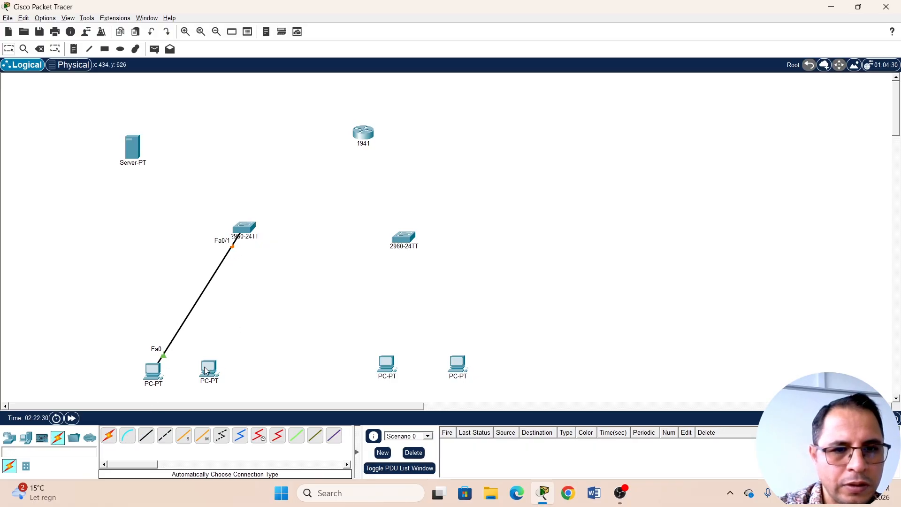
click(109, 435)
click(209, 369)
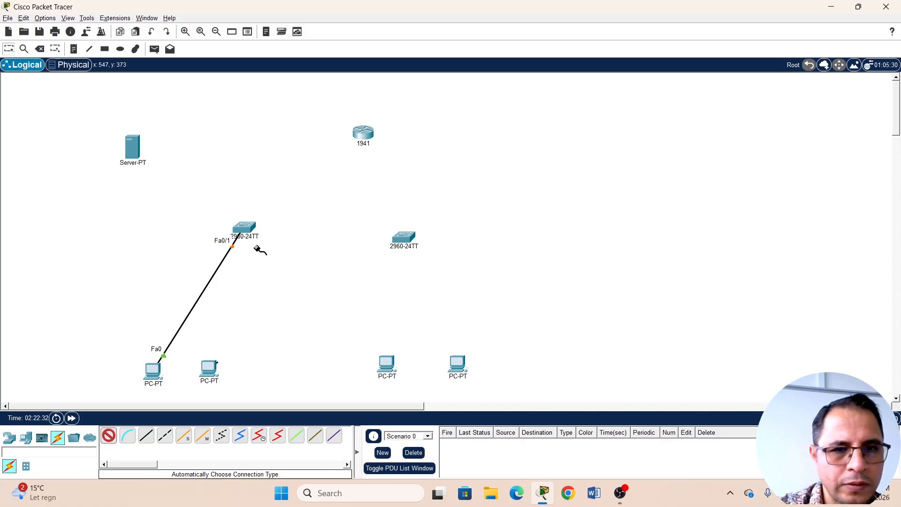
click(244, 229)
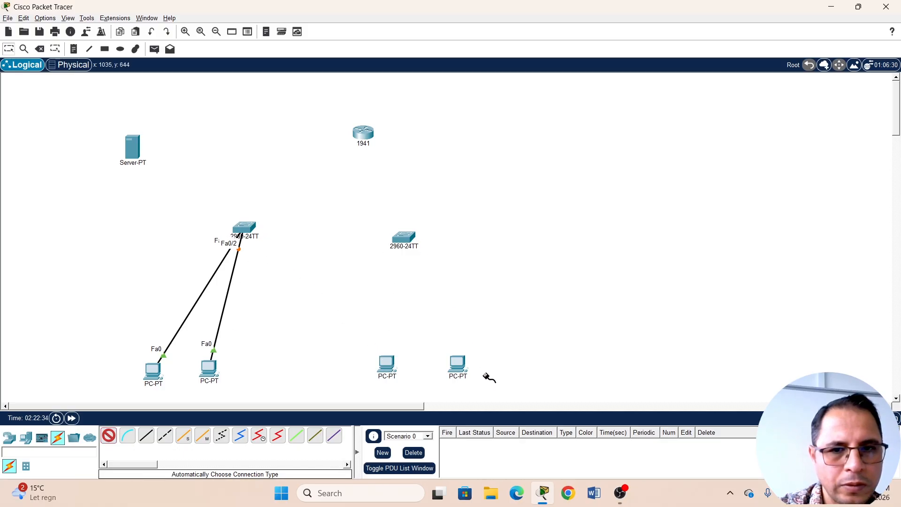
Step: Connect the two right PCs to the right switch with automatically chosen cables
click(389, 360)
click(404, 239)
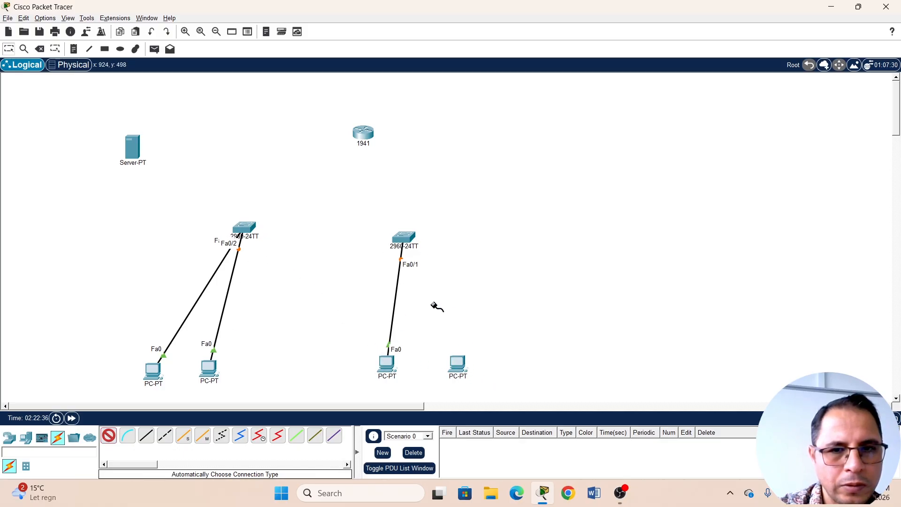
click(408, 241)
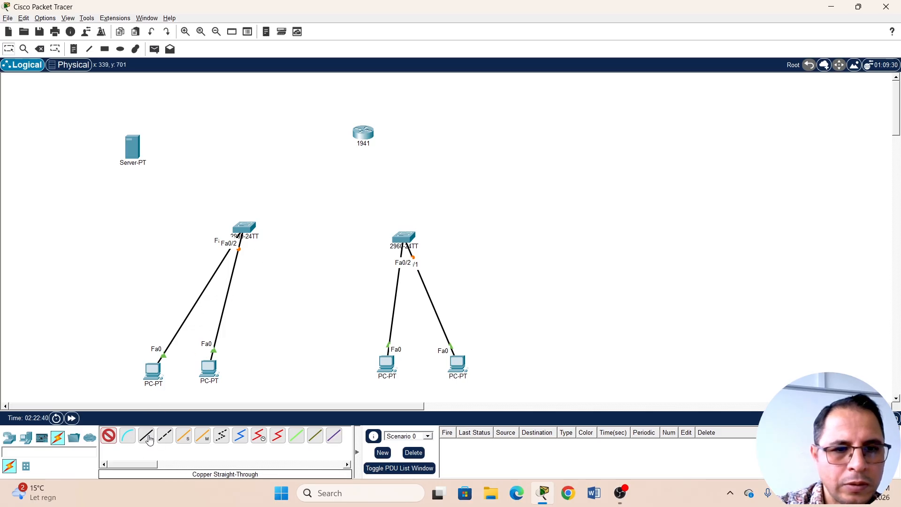
Step: Connect the server to FastEthernet0/24 on the left switch with a copper straight-through cable
click(146, 435)
click(134, 146)
click(177, 152)
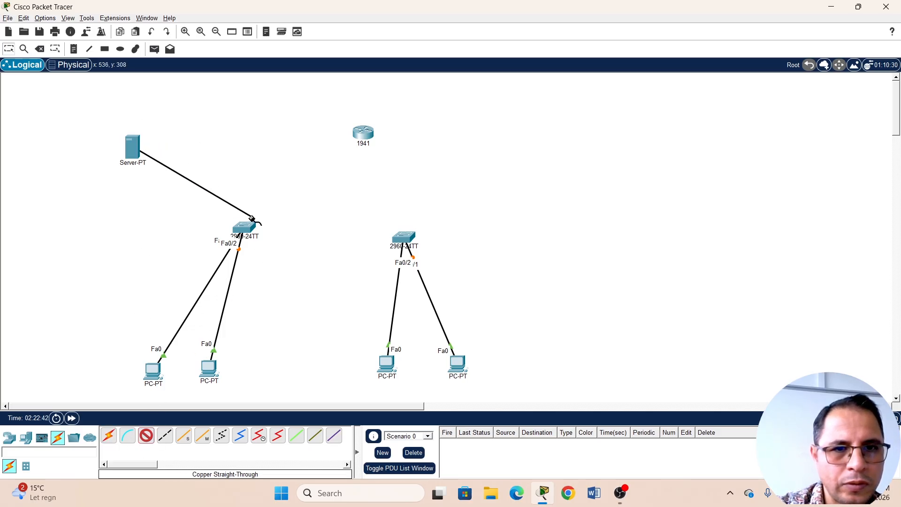
click(247, 228)
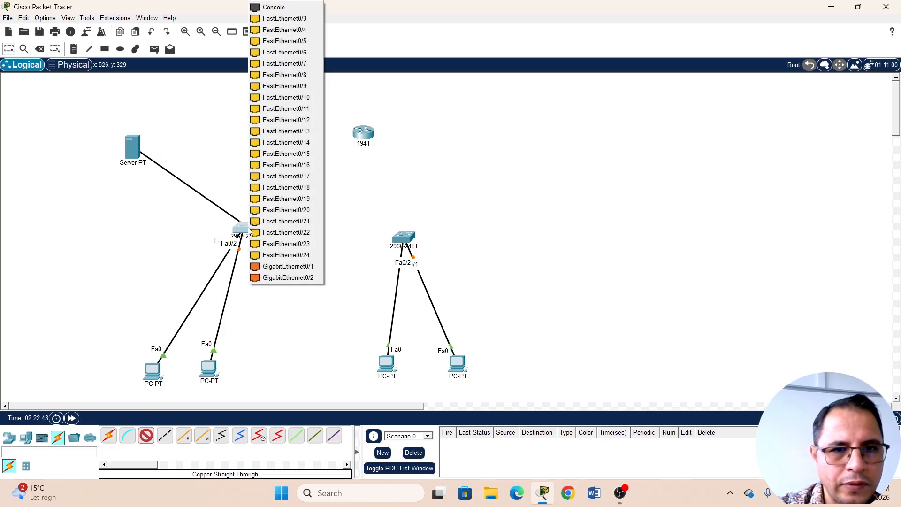
click(288, 254)
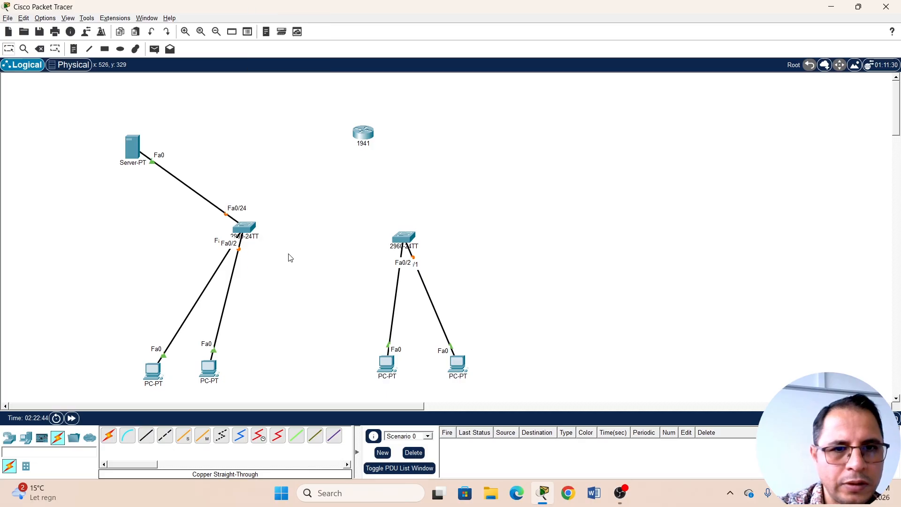
Step: Cable GigabitEthernet0/1 on the left switch to the router's GigabitEthernet0/0 with copper straight-through
click(152, 439)
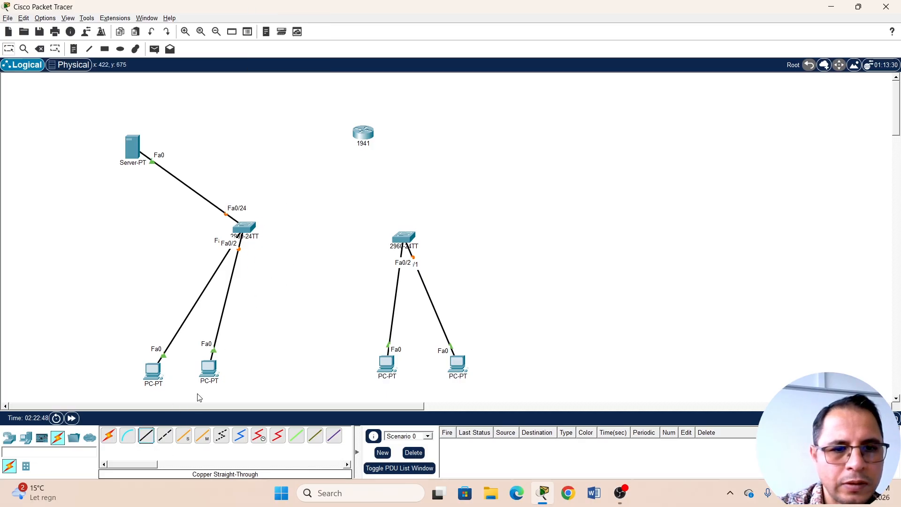
click(248, 229)
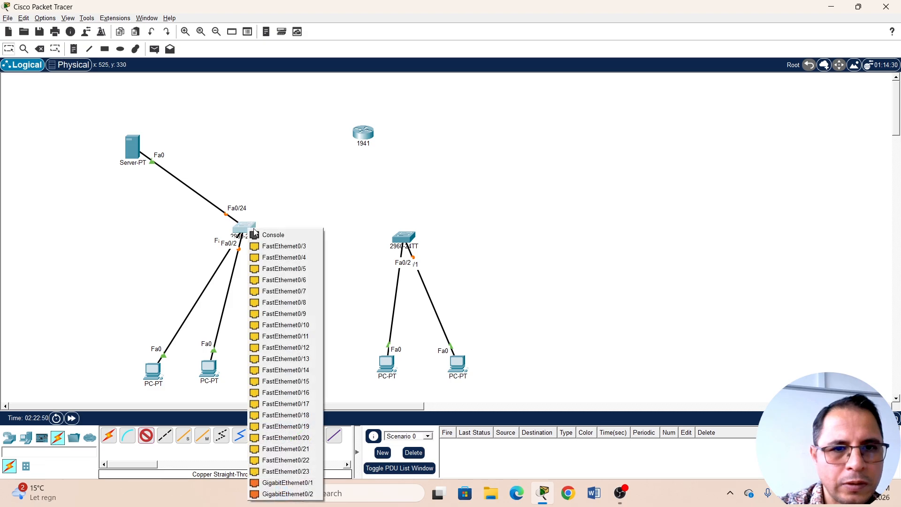
click(280, 483)
click(360, 132)
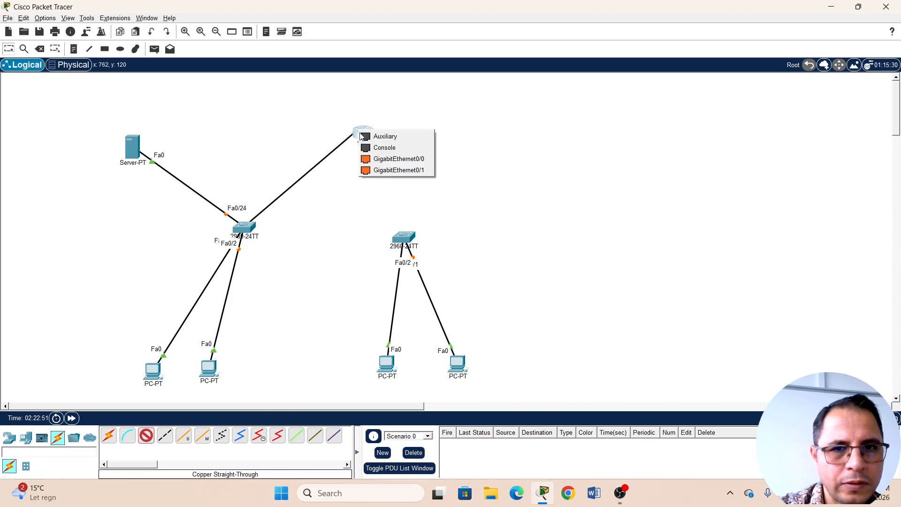
click(373, 159)
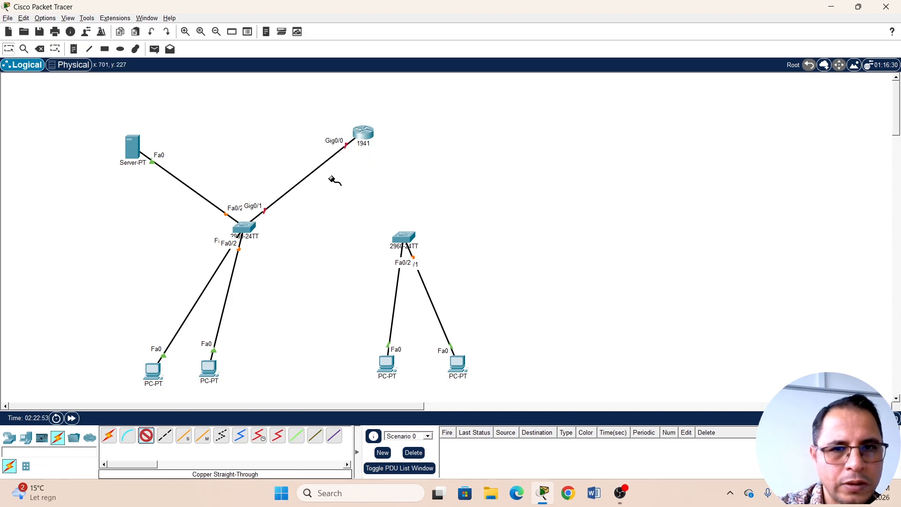
Step: Cable the router's GigabitEthernet0/1 to GigabitEthernet0/1 on the right switch with copper straight-through
click(361, 142)
click(390, 165)
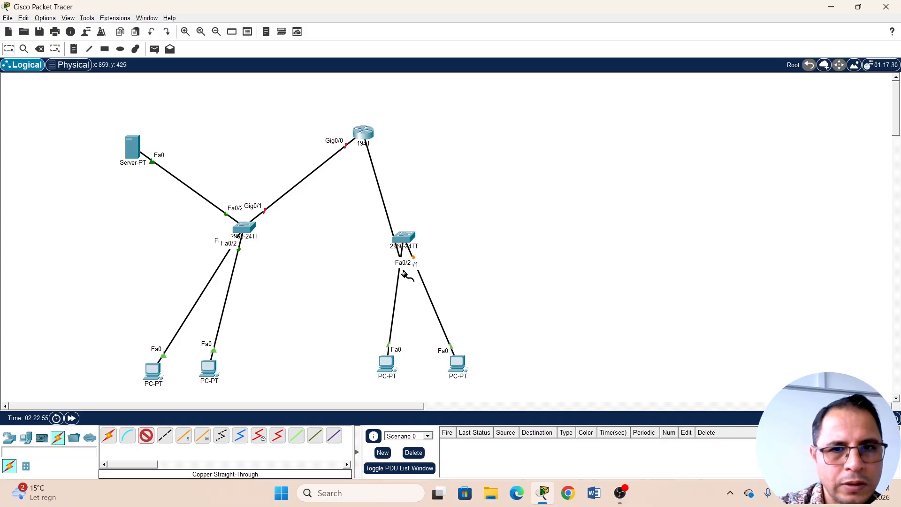
click(405, 235)
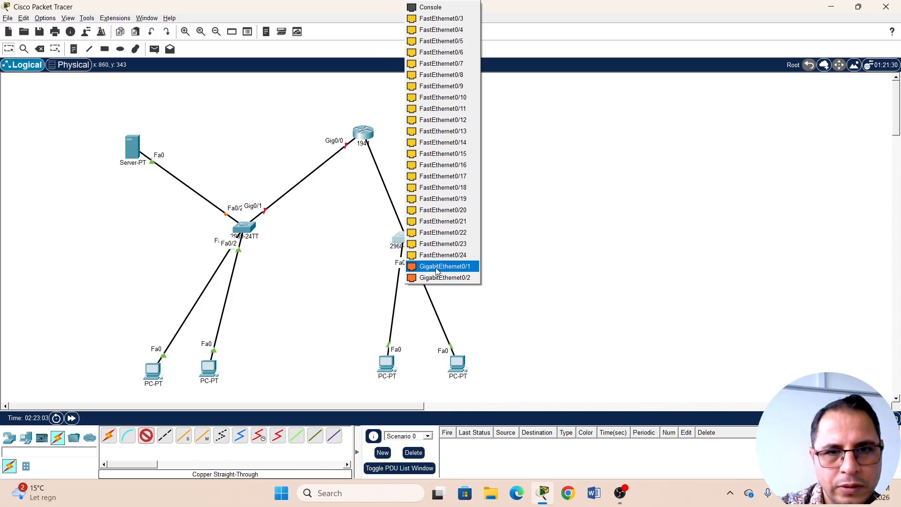
click(436, 271)
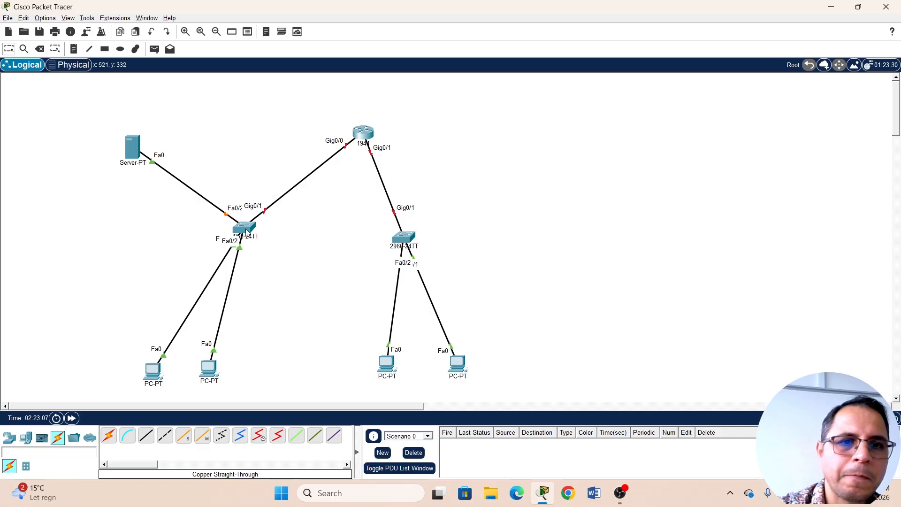
Step: Shift the left switch and its two PCs slightly to the right, spacing the PCs farther apart
drag(244, 229, 260, 229)
drag(205, 381, 242, 383)
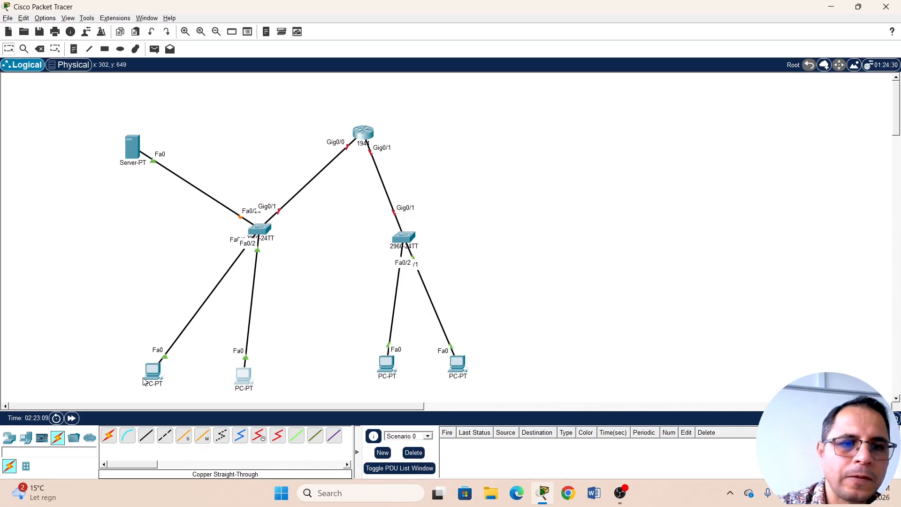
drag(145, 379, 162, 379)
drag(240, 385, 250, 381)
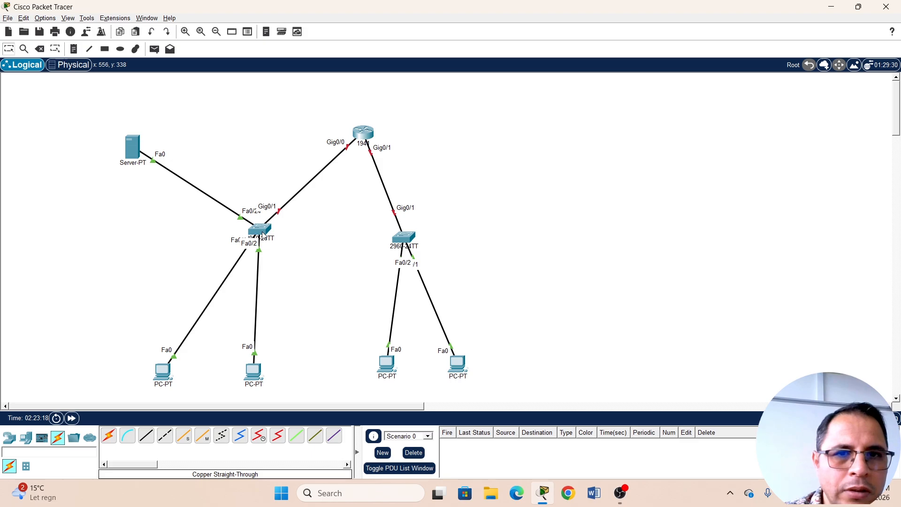
Step: Open the router's command line and answer no to the initial configuration dialog
click(363, 133)
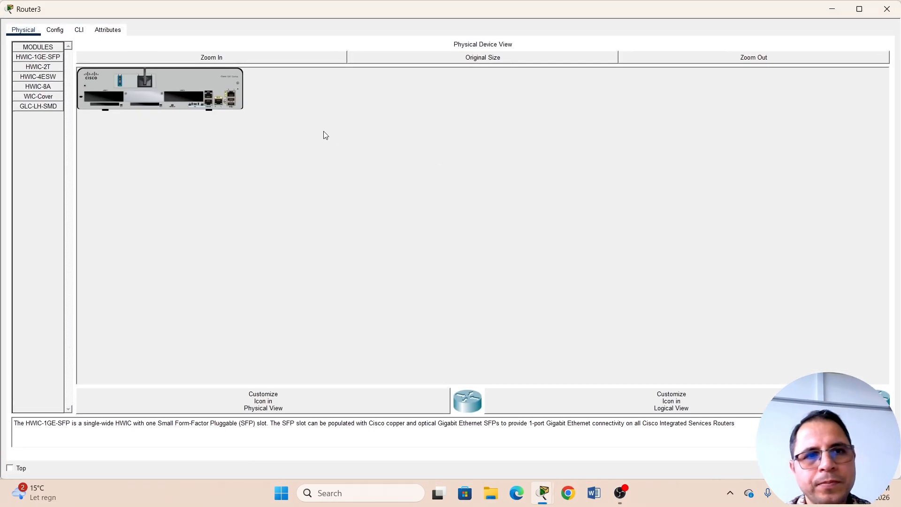
click(79, 30)
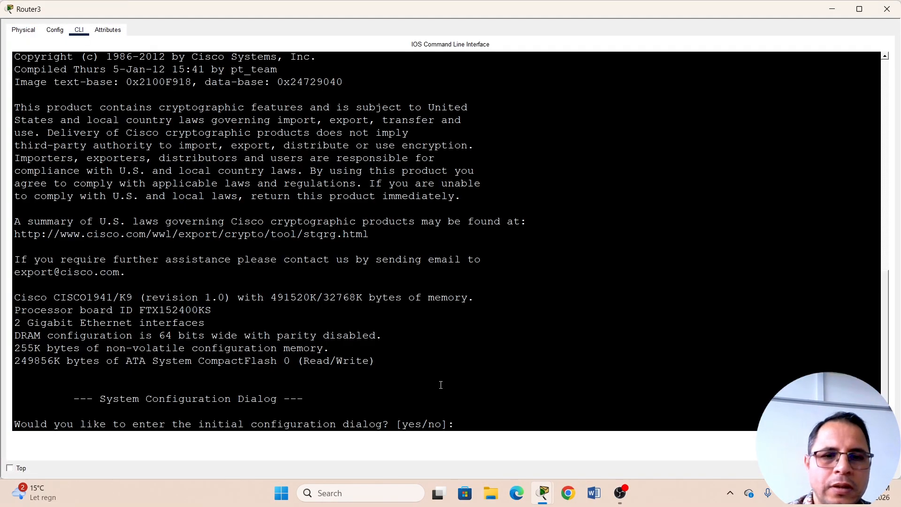
text(n)
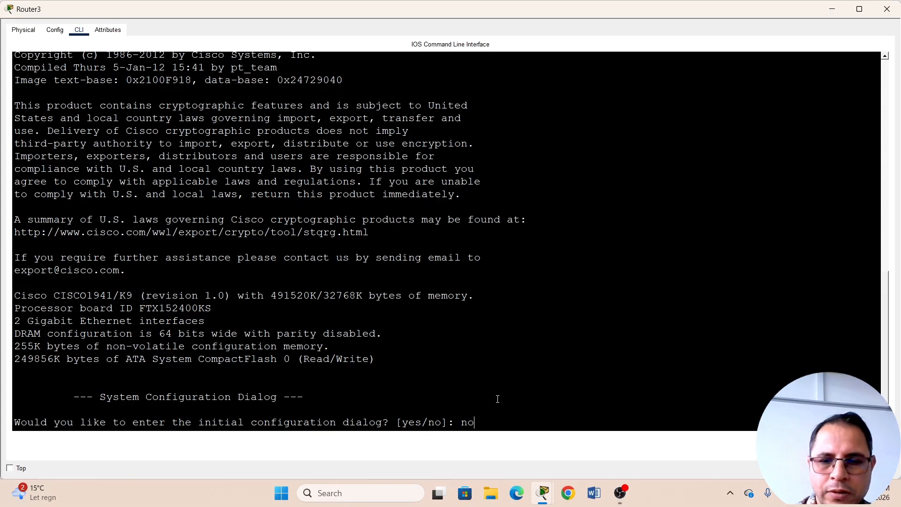
text(o)
key(Return)
key(Return)
key(Return)
Step: Enter privileged EXEC mode with enable and go into global configuration mode with conf t
text(en)
key(Tab)
key(Return)
text(conf t)
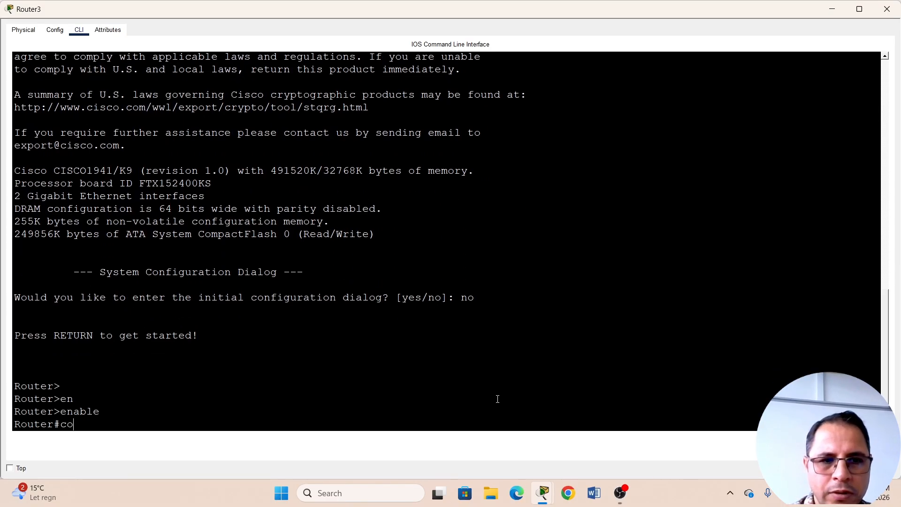
key(Return)
key(Return)
key(Return)
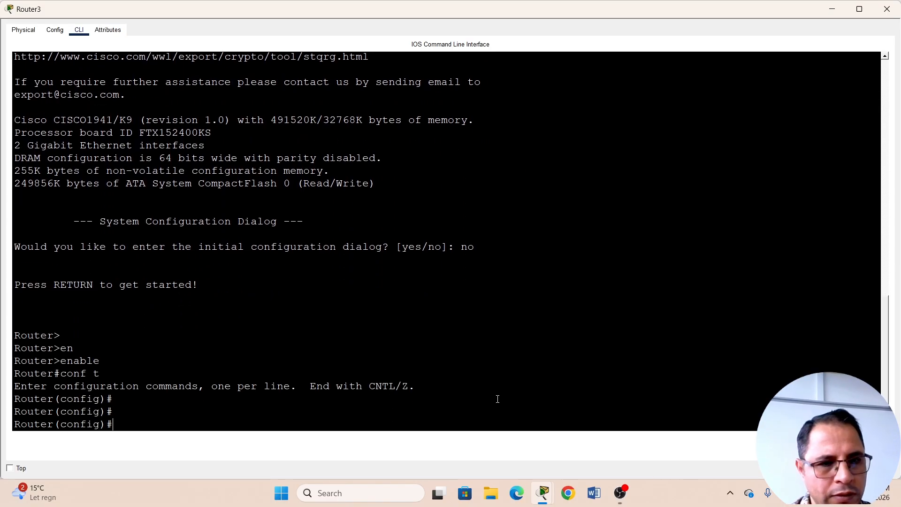
Step: Set the router's hostname to R-1
text(host)
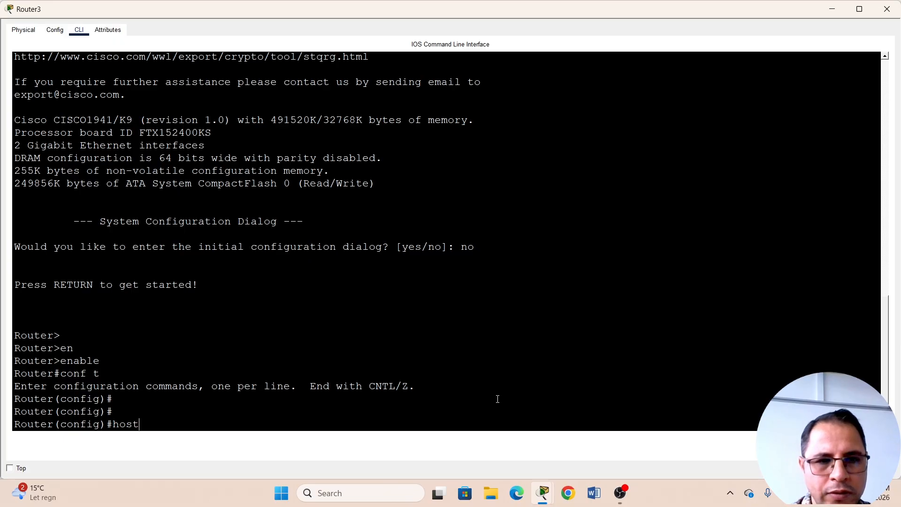
text(name R-)
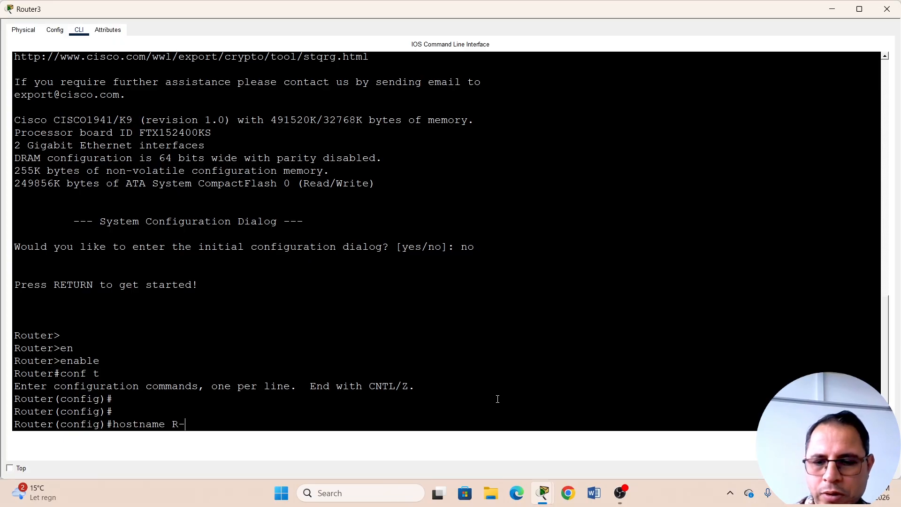
text(1)
key(Return)
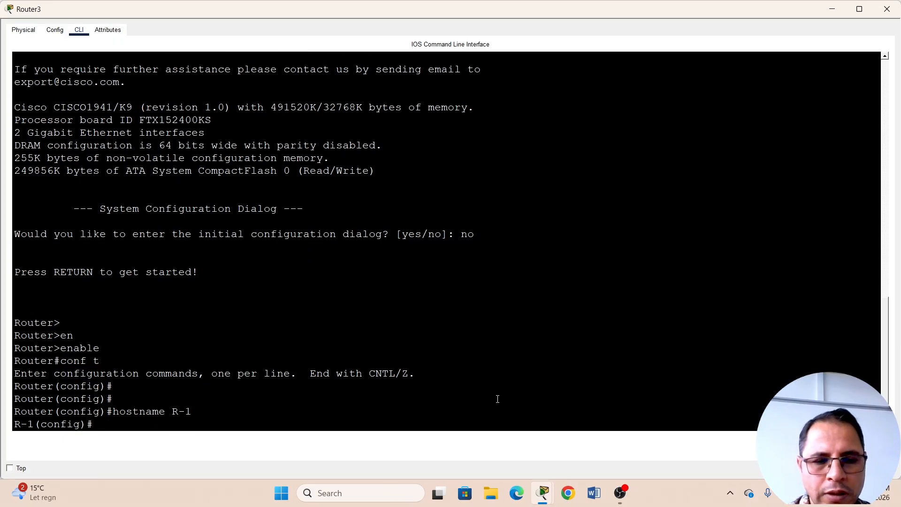
Step: Assign 192.168.10.1 with mask 255.255.255.0 to interface gig0/0 and bring it up with no shu
text(int)
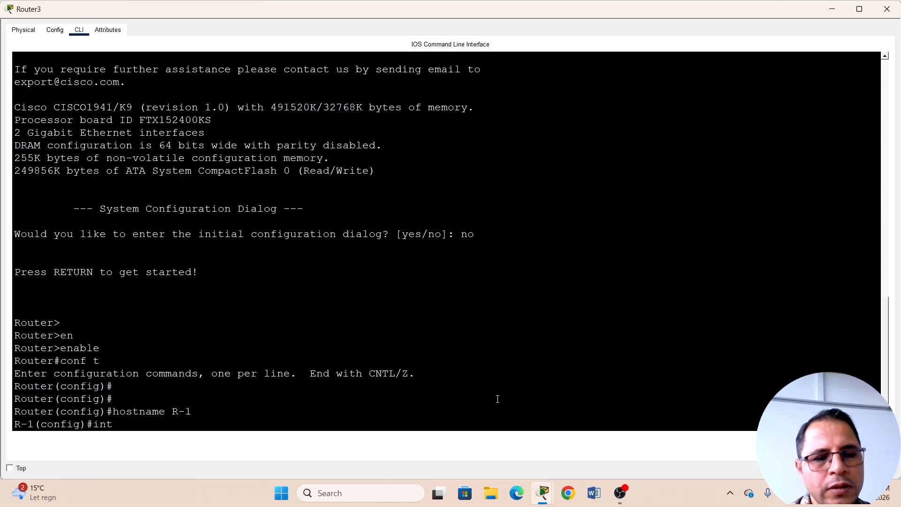
text( gig0/0)
key(Return)
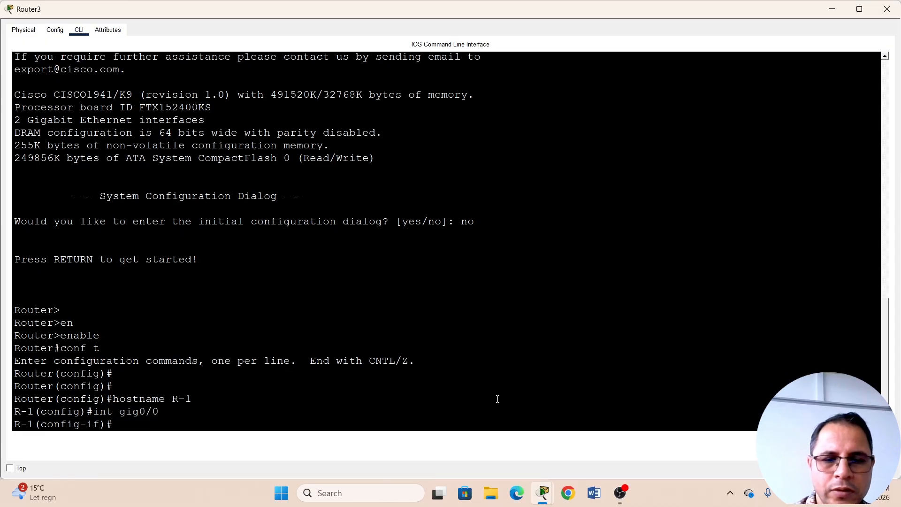
text(ip add 1)
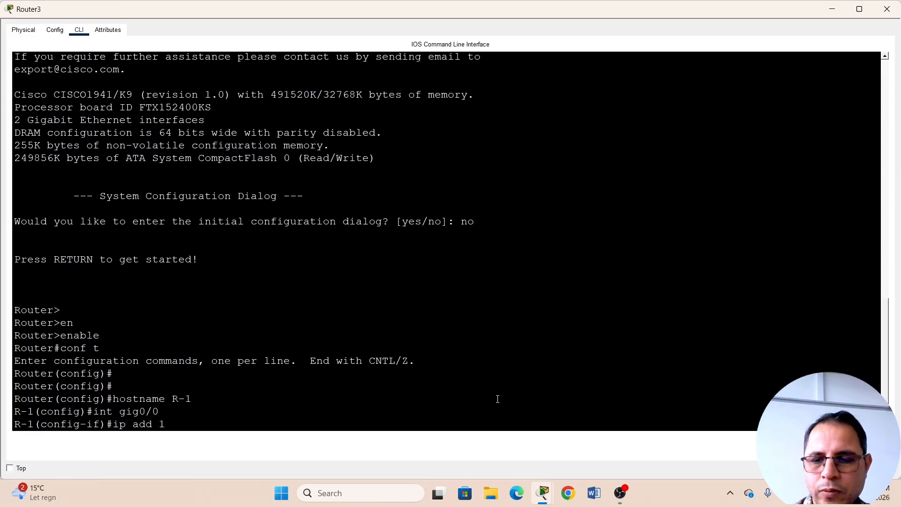
text(92.168.)
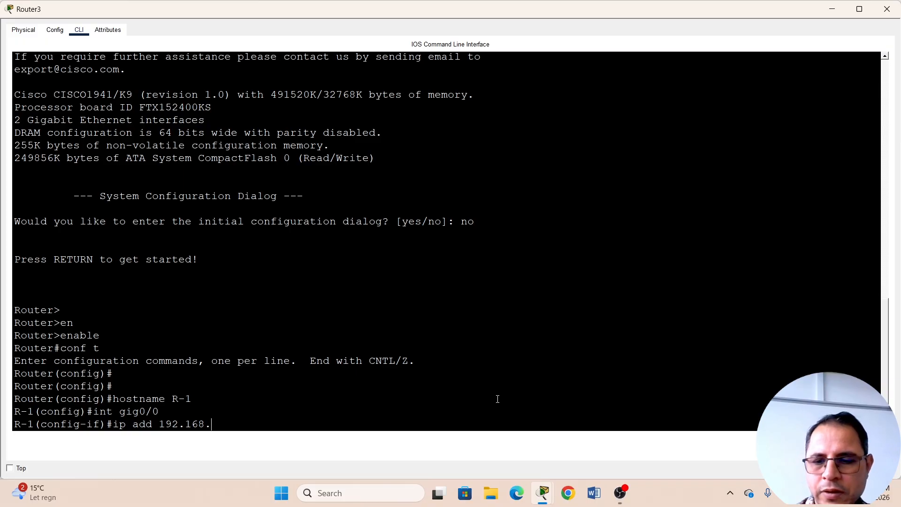
text(10.1)
text(25)
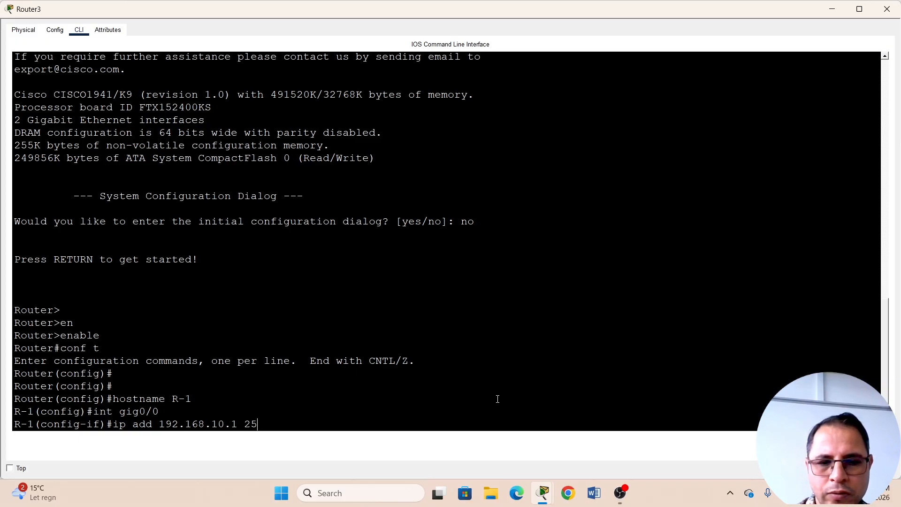
text(5.255.255.0)
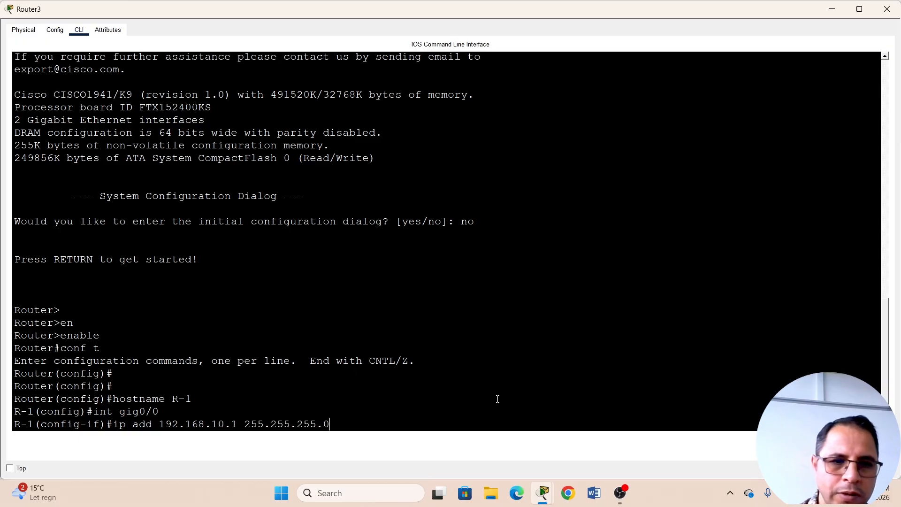
key(Return)
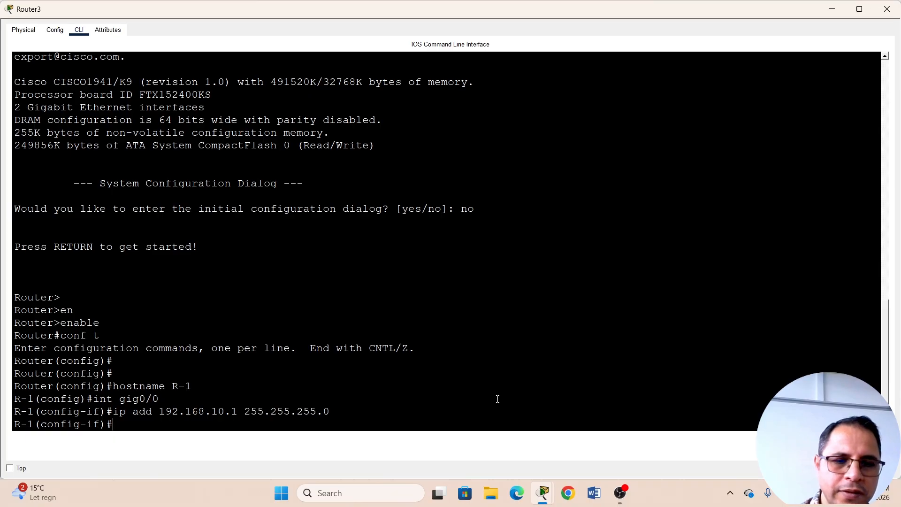
text(no shu)
key(Return)
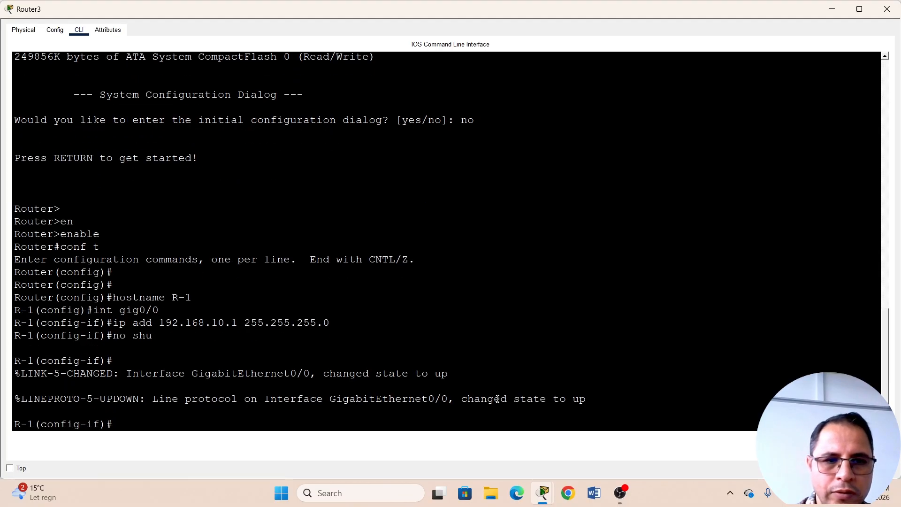
key(Return)
key(Return)
Step: Save the gig0/0 settings with do wr and exit to global configuration mode
text(do wr)
key(Return)
key(Return)
key(Return)
key(Return)
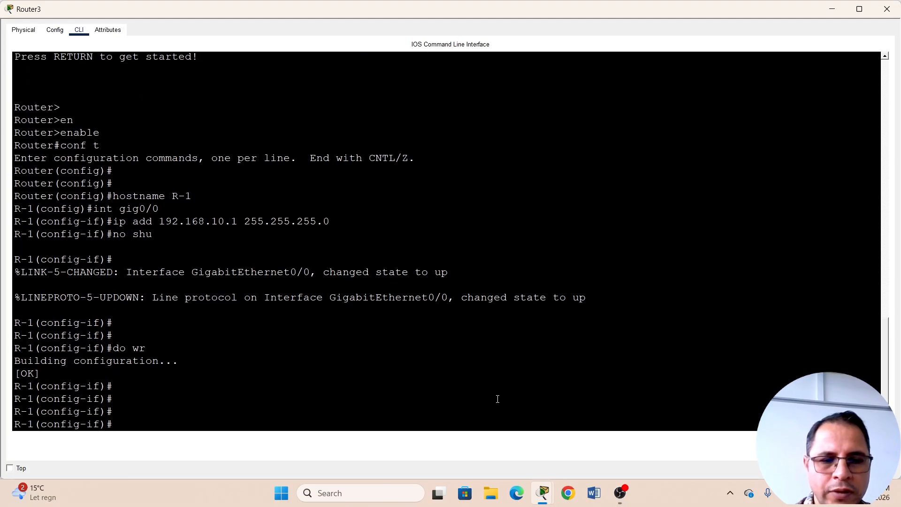
text(exit)
key(Return)
key(Return)
key(Return)
key(Return)
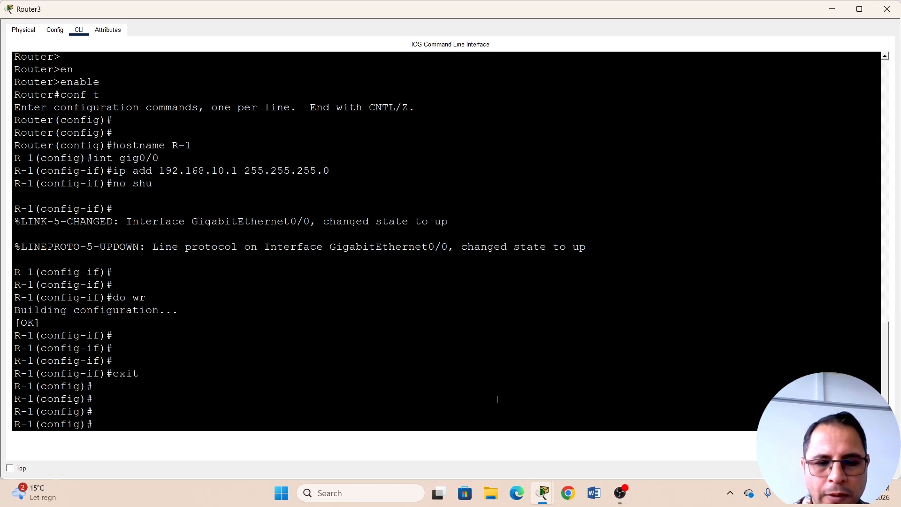
Step: Assign 192.168.20.1 with mask 255.255.255.0 to interface gig0/1 and bring it up with no shu
text(int go)
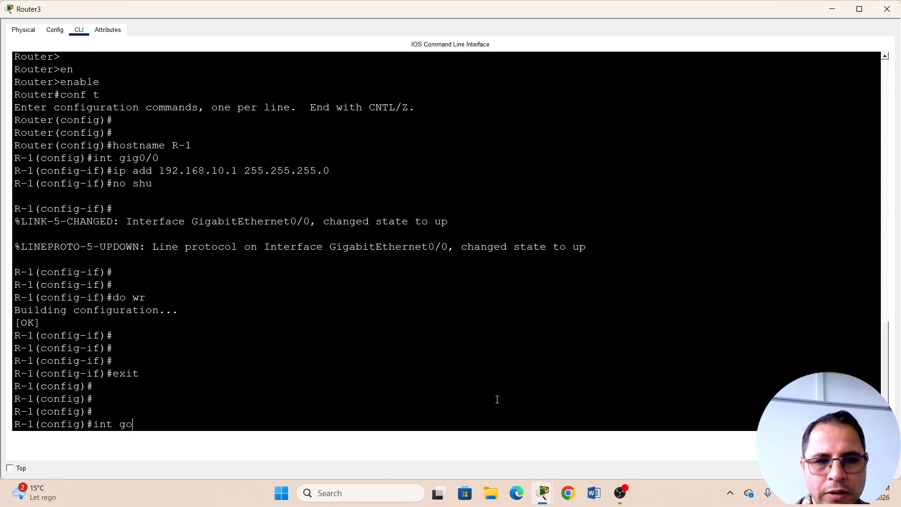
key(BackSpace)
text(ig0/1)
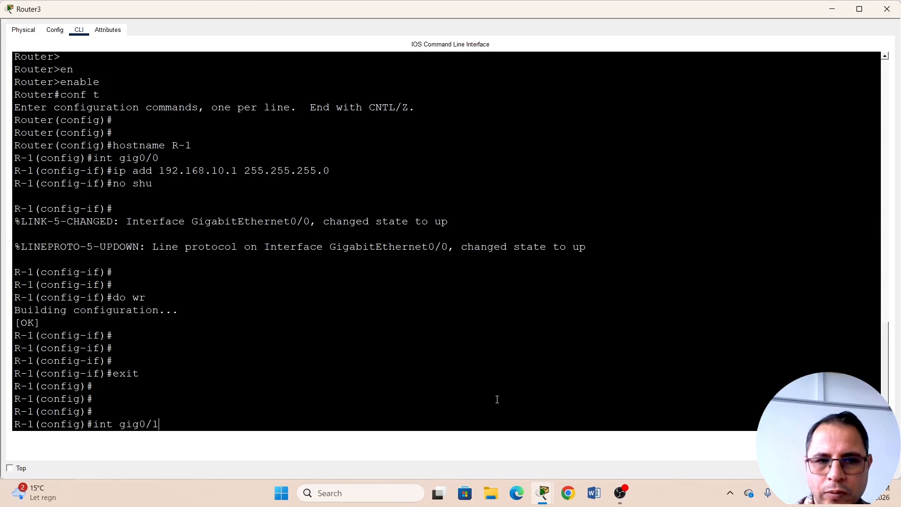
key(Return)
text(ip a)
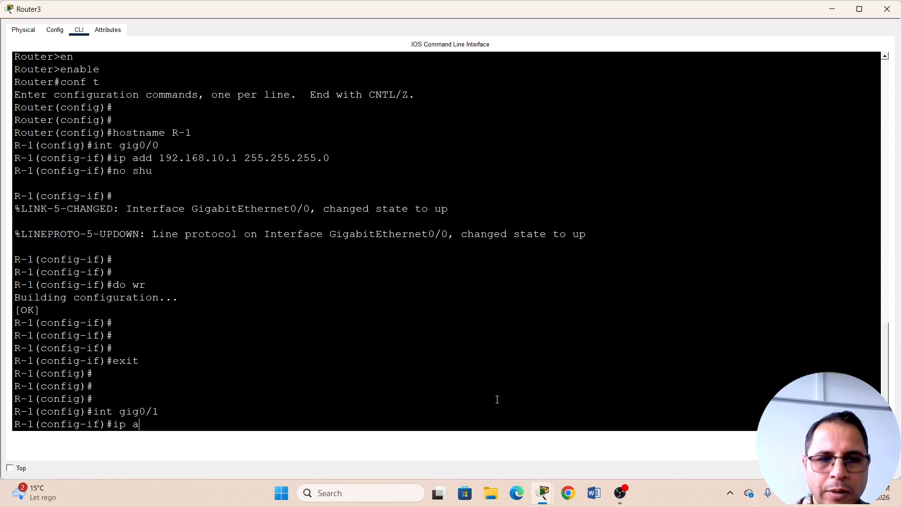
text(dd 192.168)
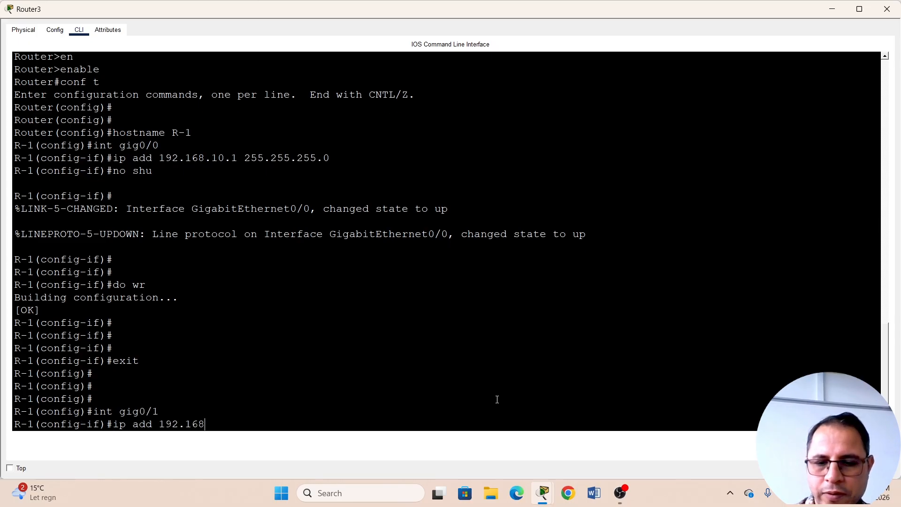
text(.20.1)
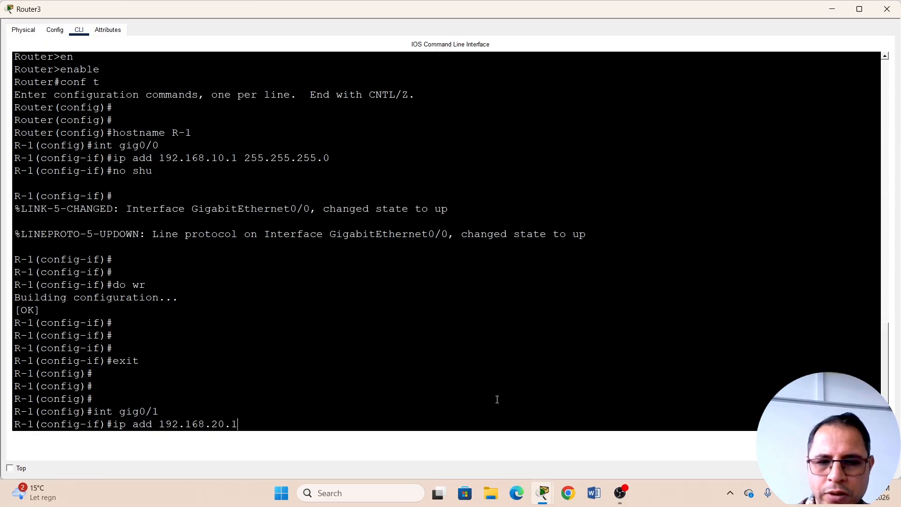
text( 255.255.)
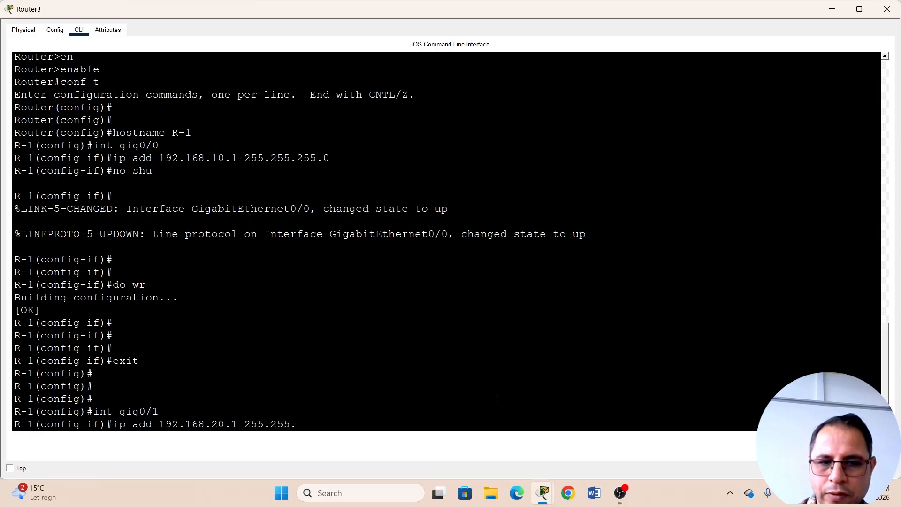
text(255.0)
key(Return)
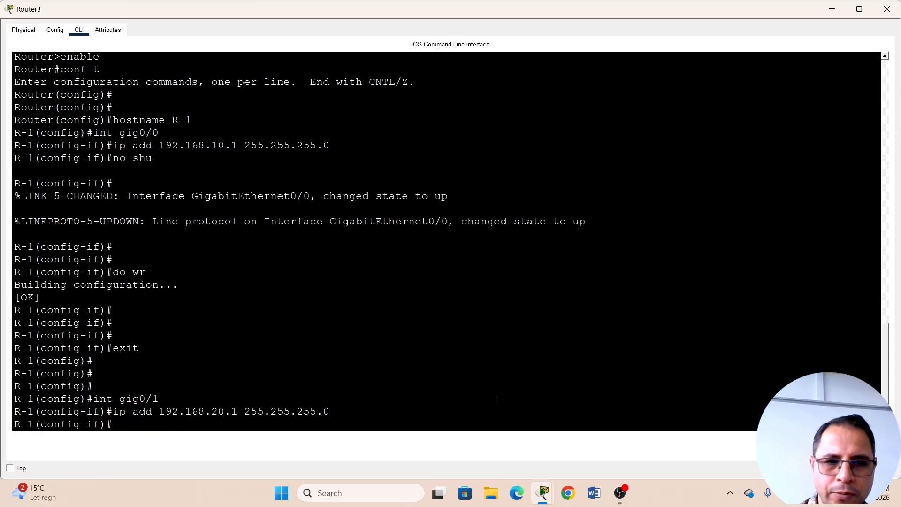
text(no shu)
key(Return)
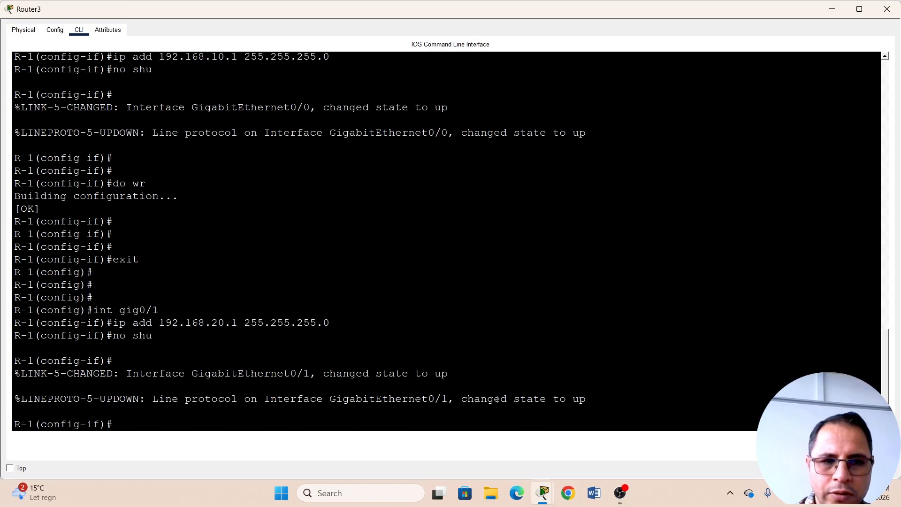
Step: Save the gig0/1 settings with do wr, then exit interface mode and close the router's window
text(do wr)
key(Return)
key(Return)
text(exit)
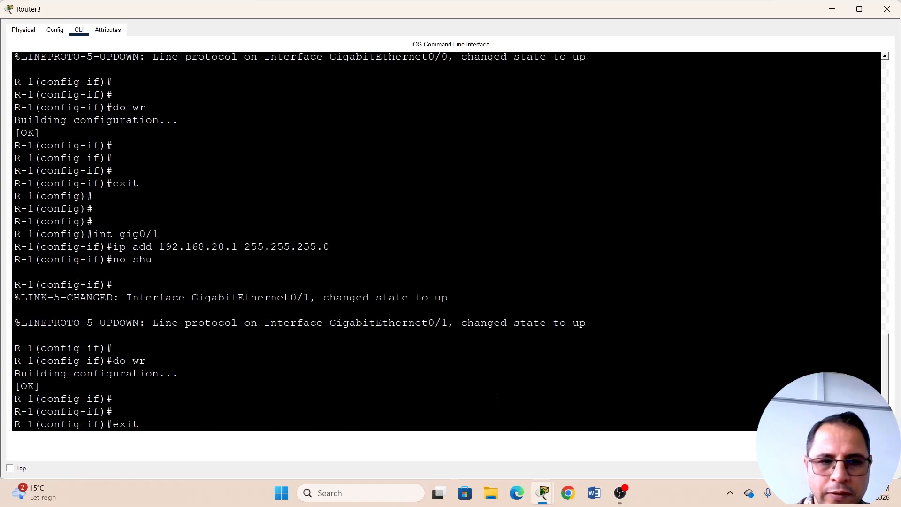
key(Return)
key(Return)
key(Return)
key(Return)
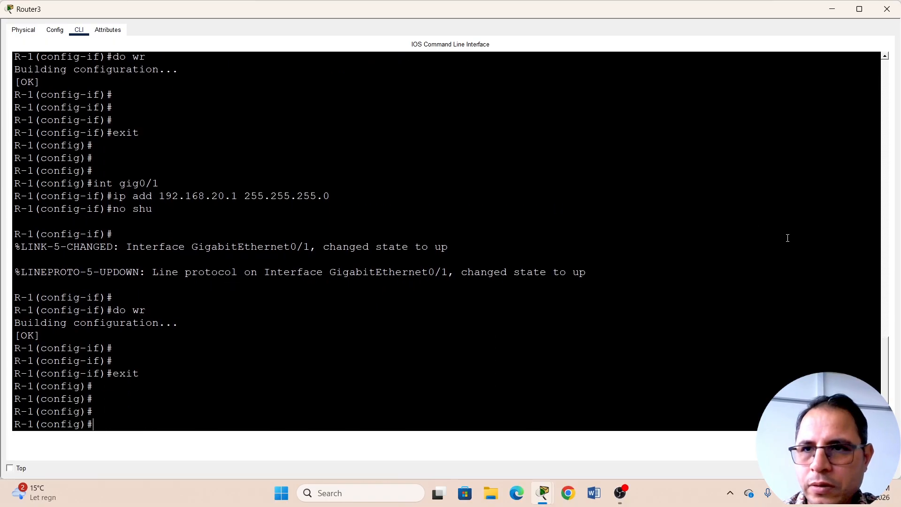
click(887, 9)
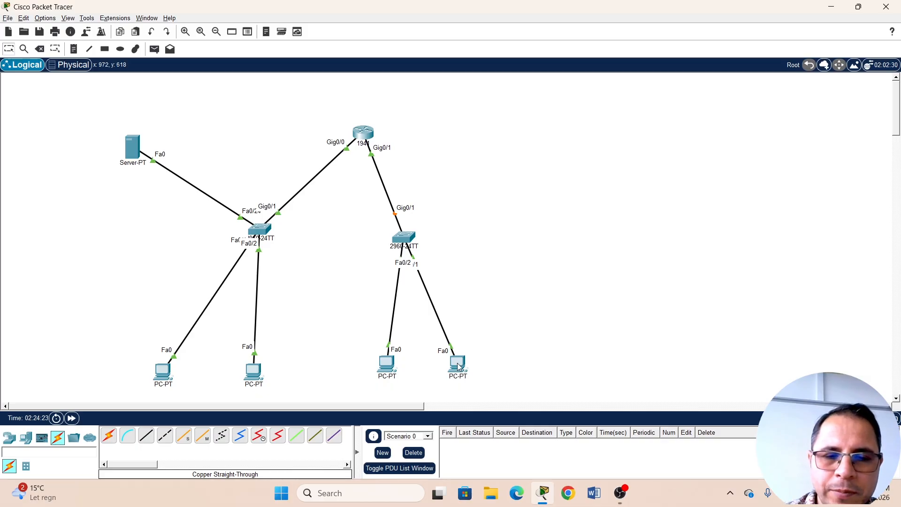
Step: Place a two-line note above and left of the leftmost PC reading "VLan-10" and "Ip 192.168.10.0"
mouse_move(458, 366)
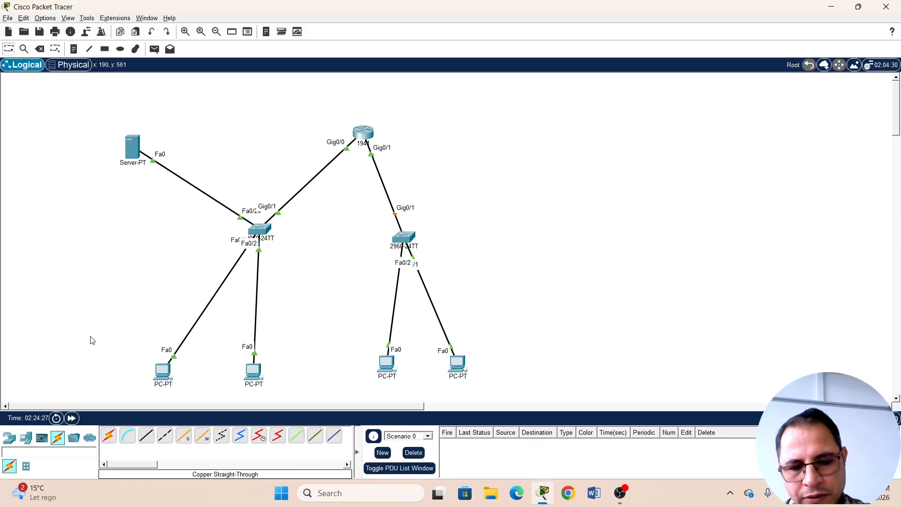
key(n)
click(46, 314)
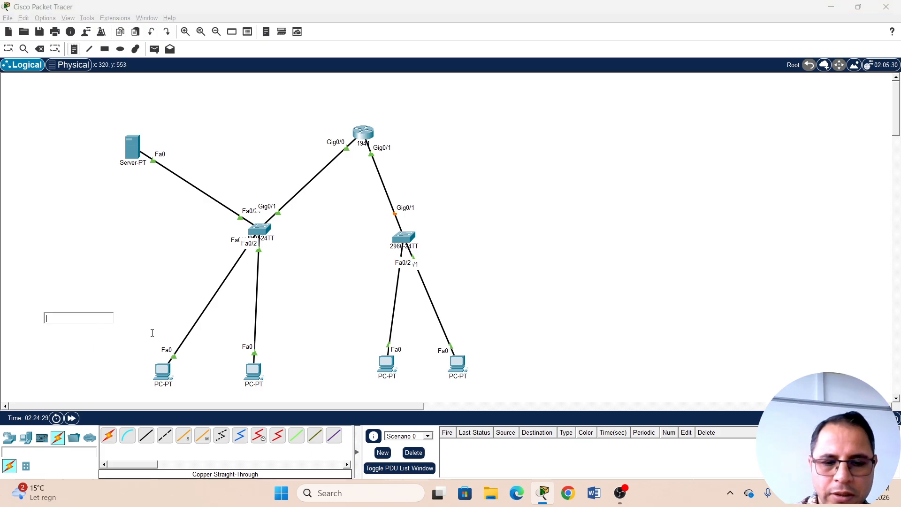
text(vlan)
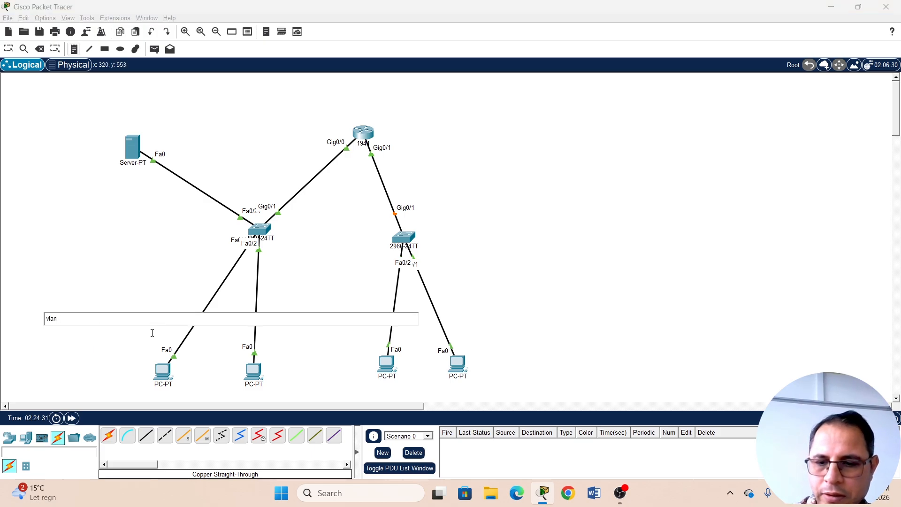
text(/)
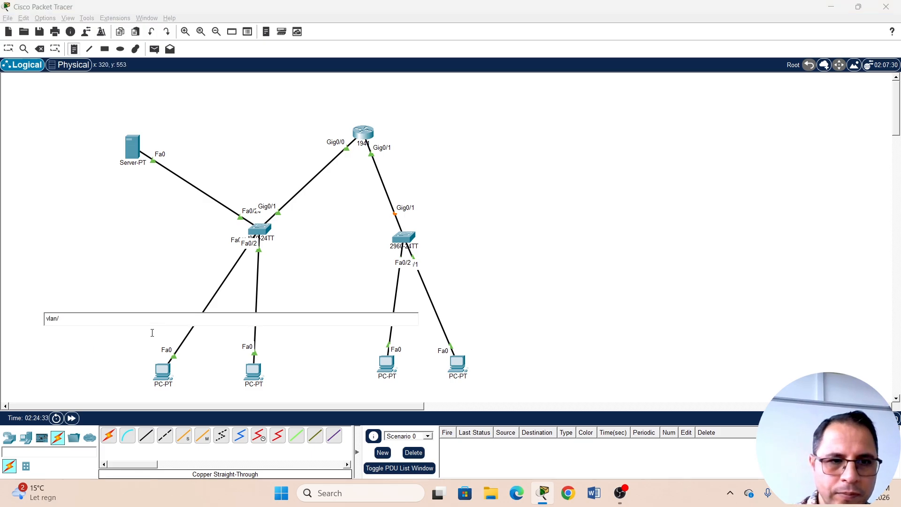
text(1010)
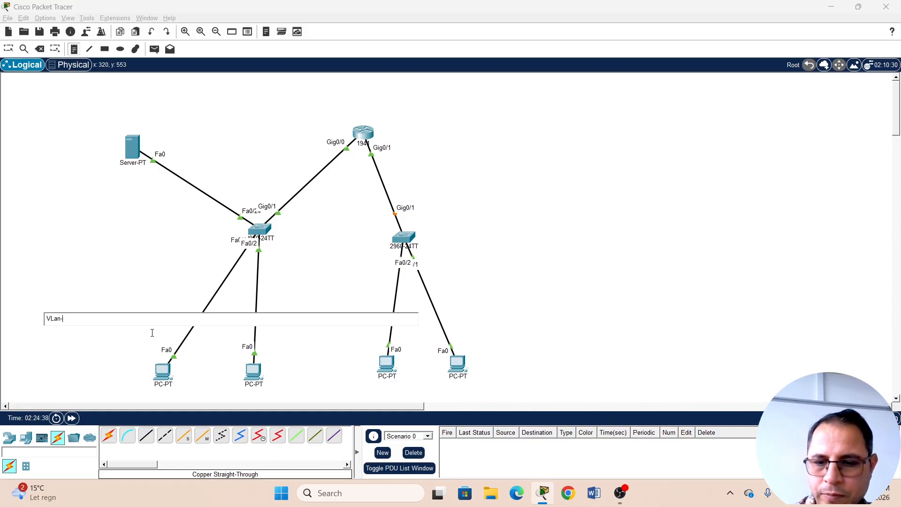
key(Return)
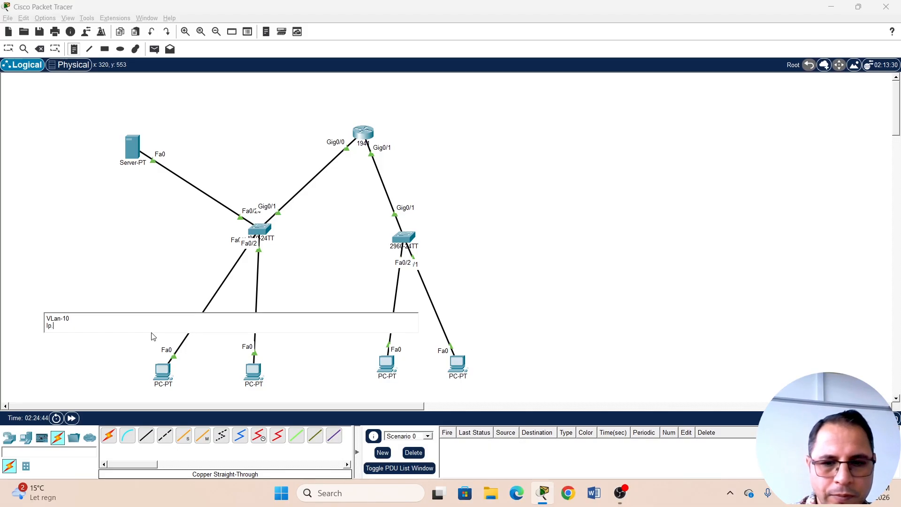
text(.)
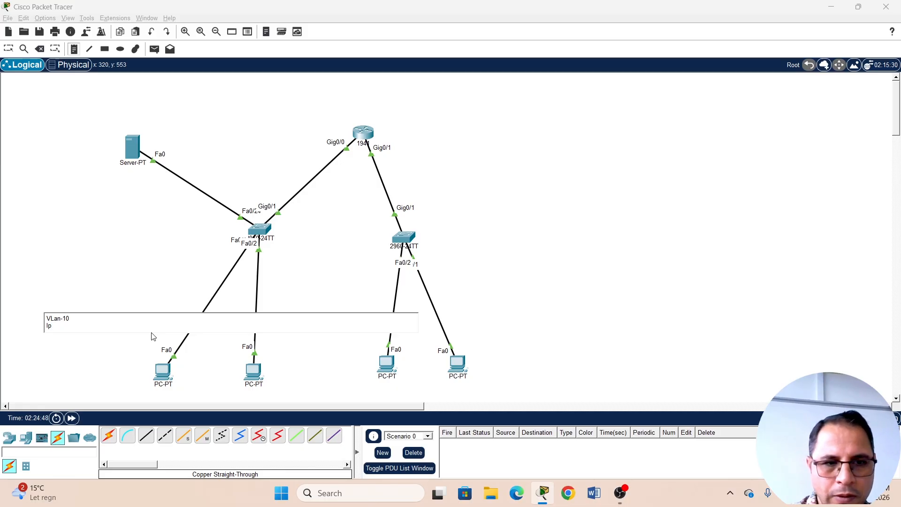
text(192.168)
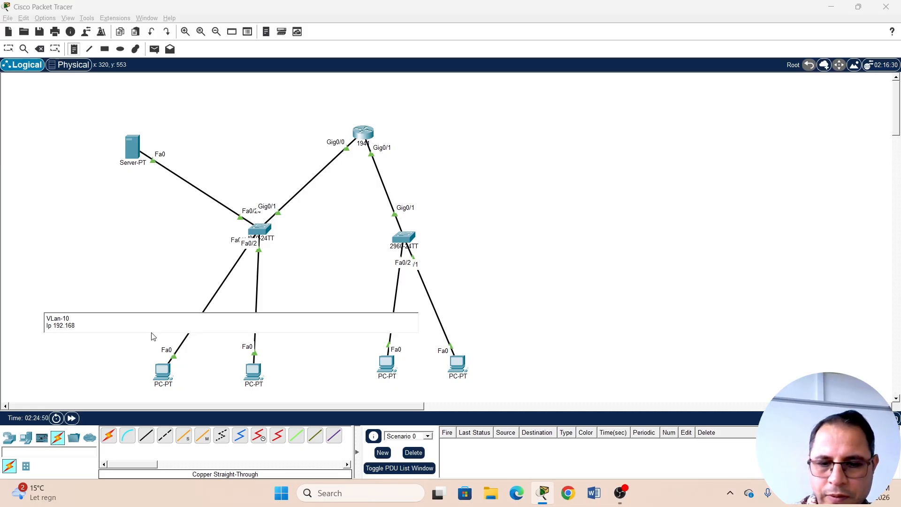
text(.10.0)
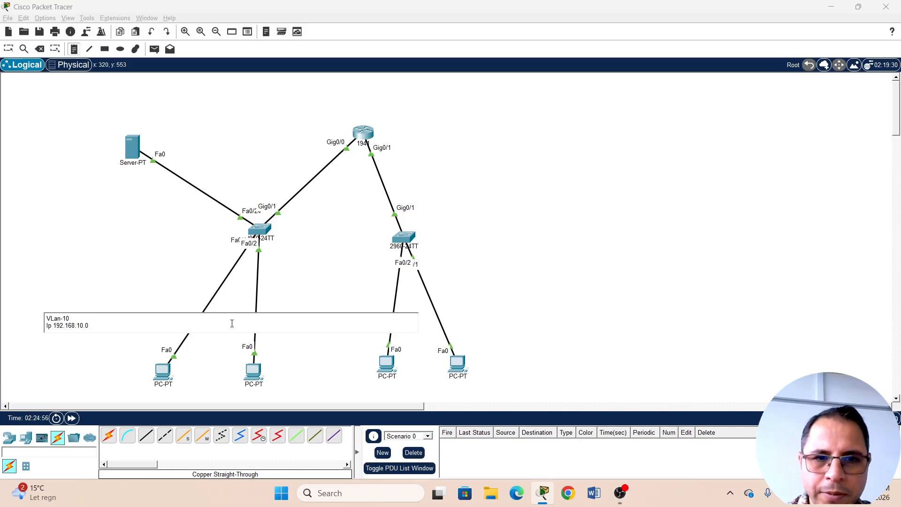
Step: Copy the VLan-10 note's text into a new note above and right of the rightmost PC
drag(89, 326, 20, 310)
key(ctrl+c)
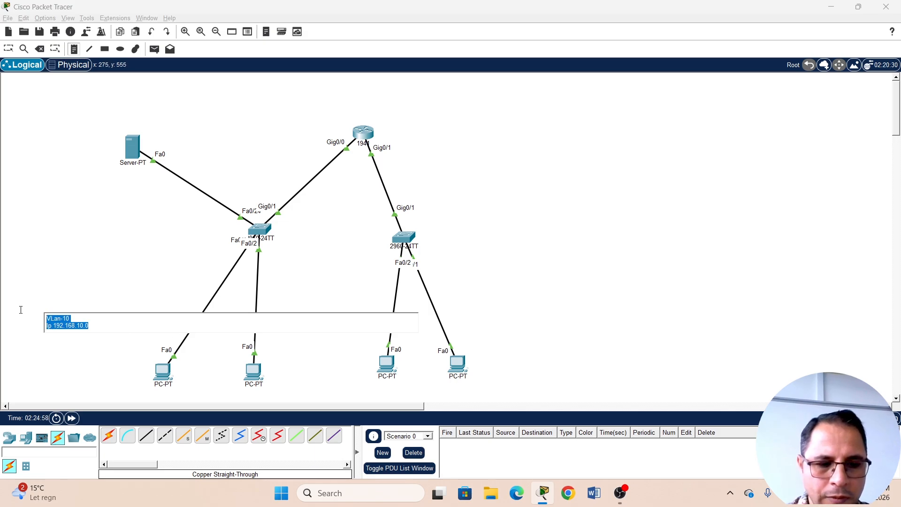
click(493, 316)
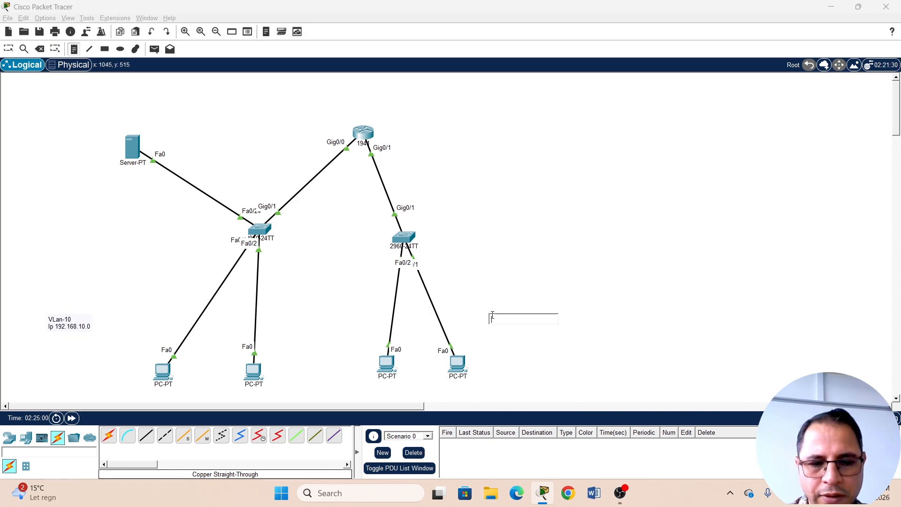
key(ctrl+v)
Step: Change the new note's text to "VLan-20" and "Ip 192.168.20.0", then leave the note tool
click(522, 319)
key(BackSpace)
key(BackSpace)
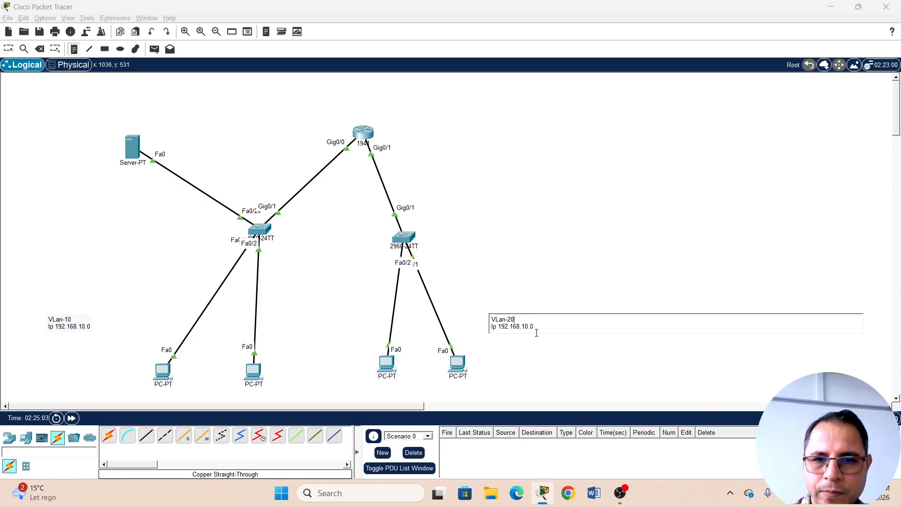
click(524, 327)
key(BackSpace)
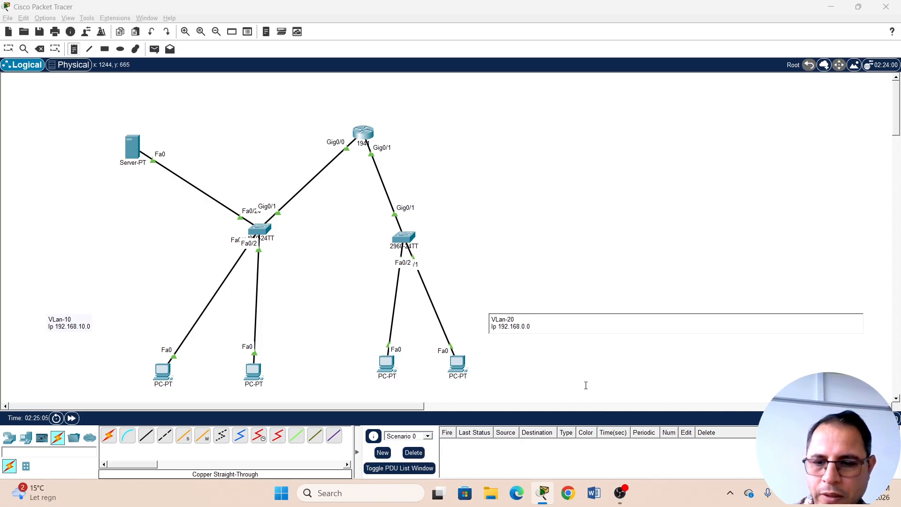
text(2)
click(567, 393)
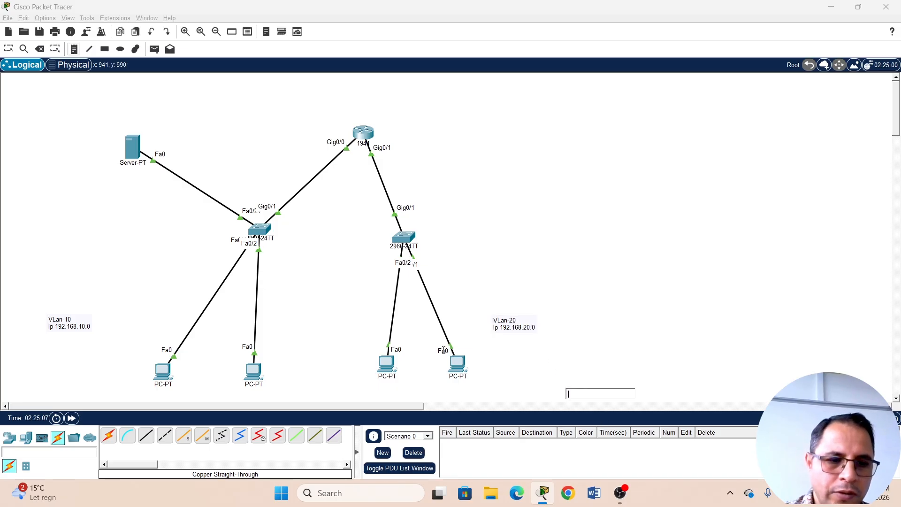
key(Escape)
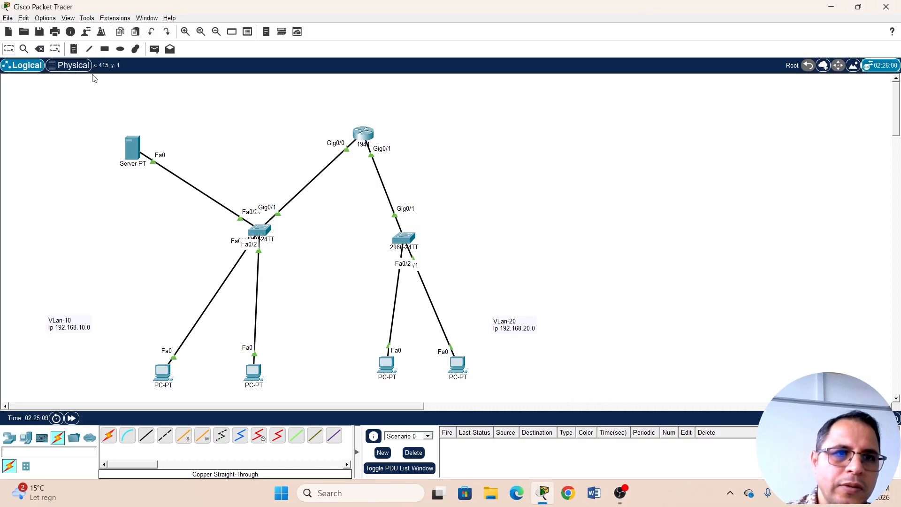
Step: Draw a violet-blue filled rectangle with a black outline behind the switch and PC links on the VLan-10 side, up to the router
click(104, 48)
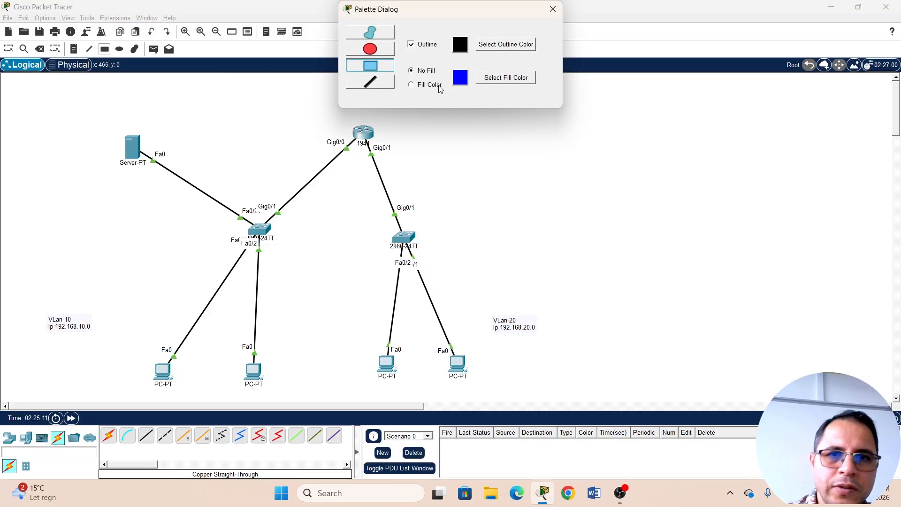
click(415, 85)
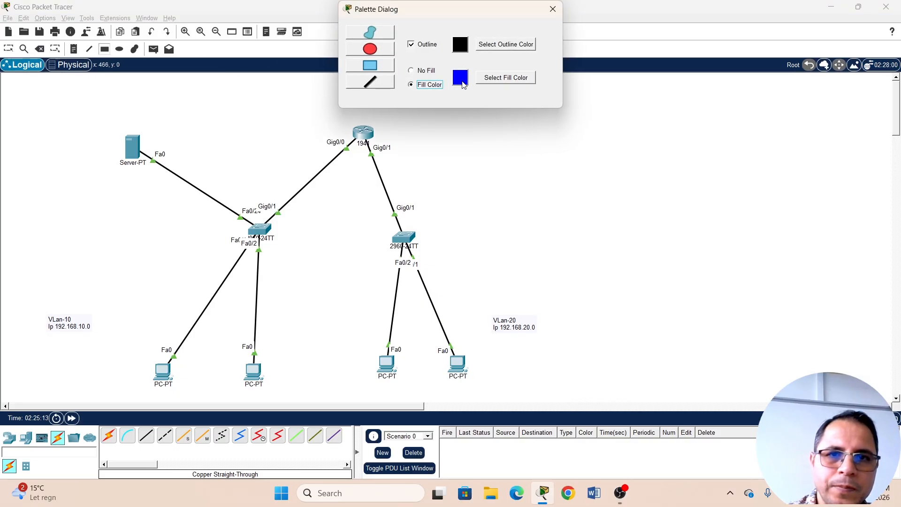
click(487, 83)
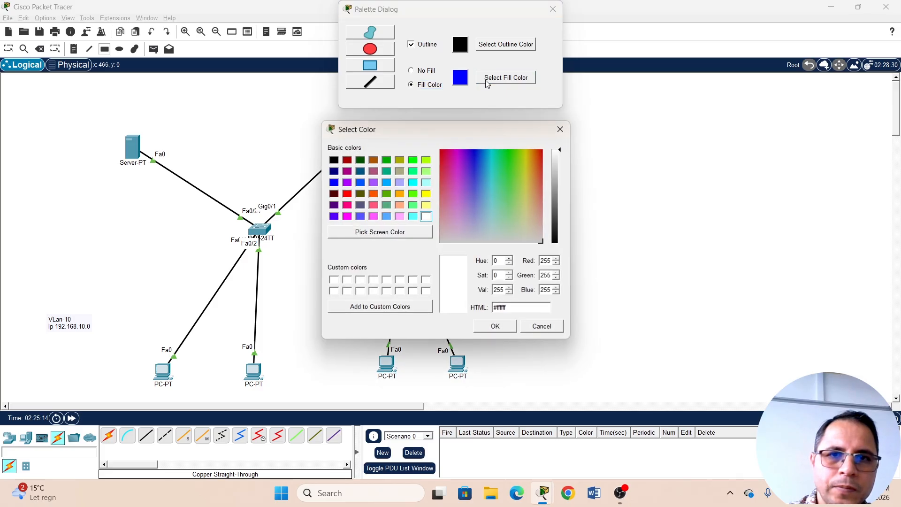
click(334, 216)
click(503, 324)
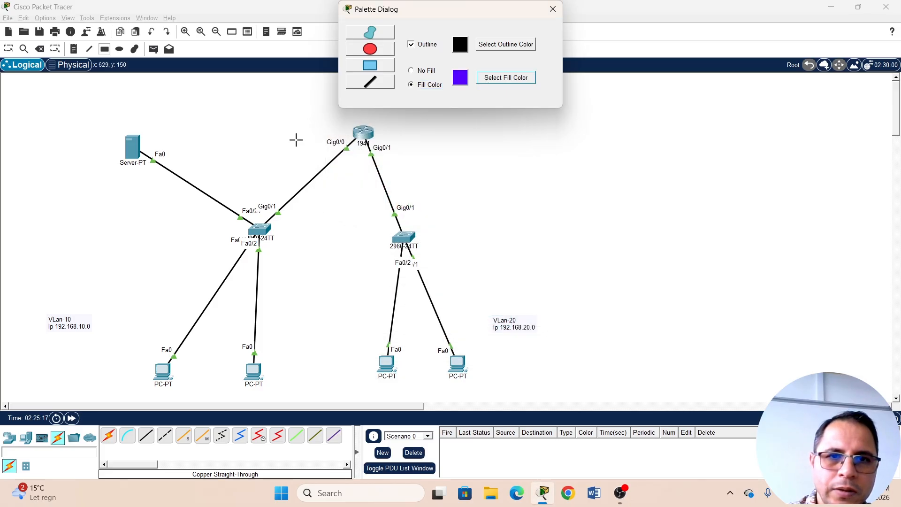
mouse_move(180, 78)
mouse_down()
mouse_move(233, 272)
mouse_move(300, 384)
mouse_move(337, 404)
mouse_move(360, 402)
mouse_up()
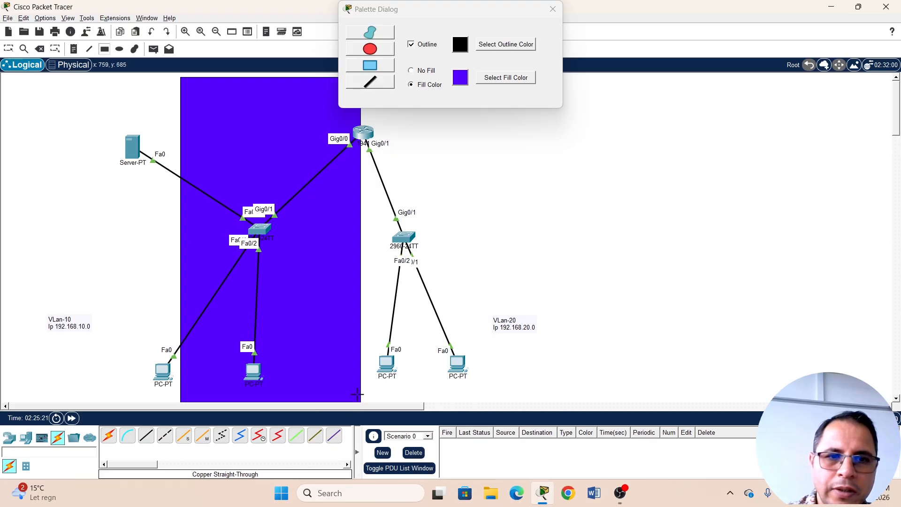
Step: Draw a yellow filled rectangle behind the VLan-20 switch, its two PCs and its note, then close the drawing palette
click(505, 83)
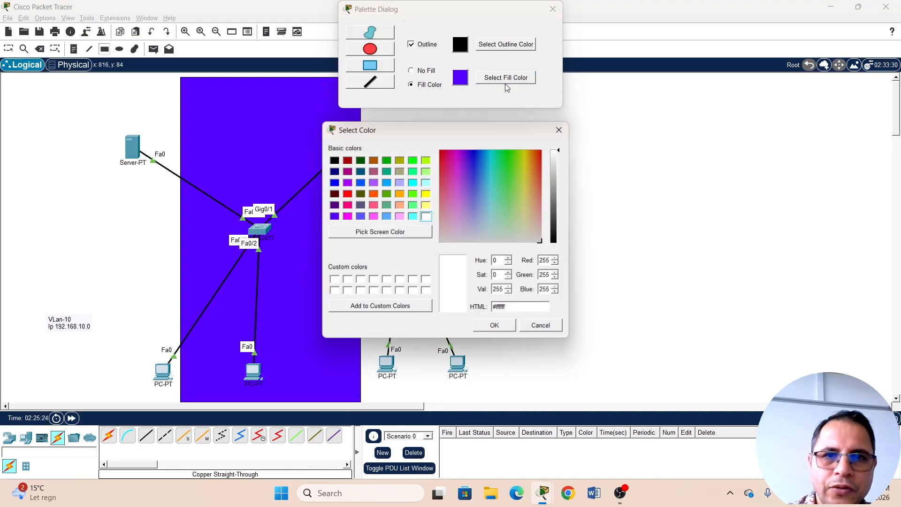
click(426, 194)
click(495, 326)
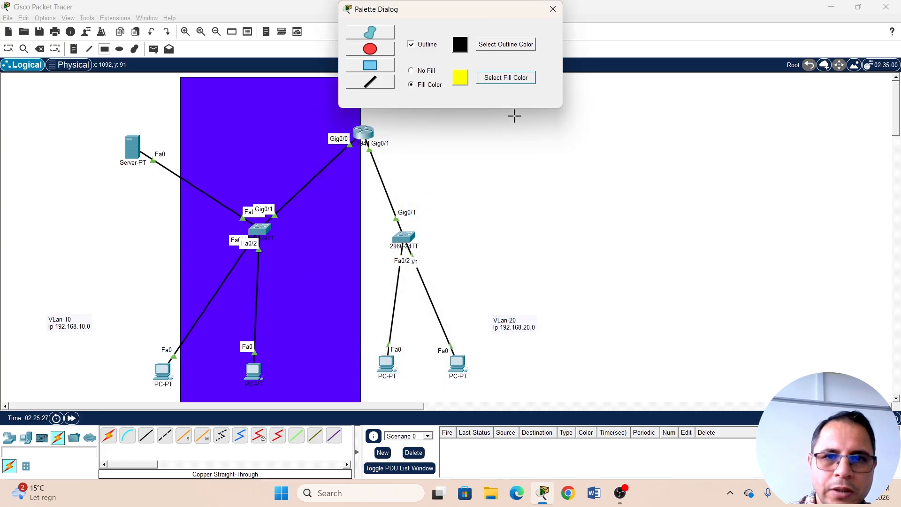
click(550, 388)
drag(364, 337, 365, 77)
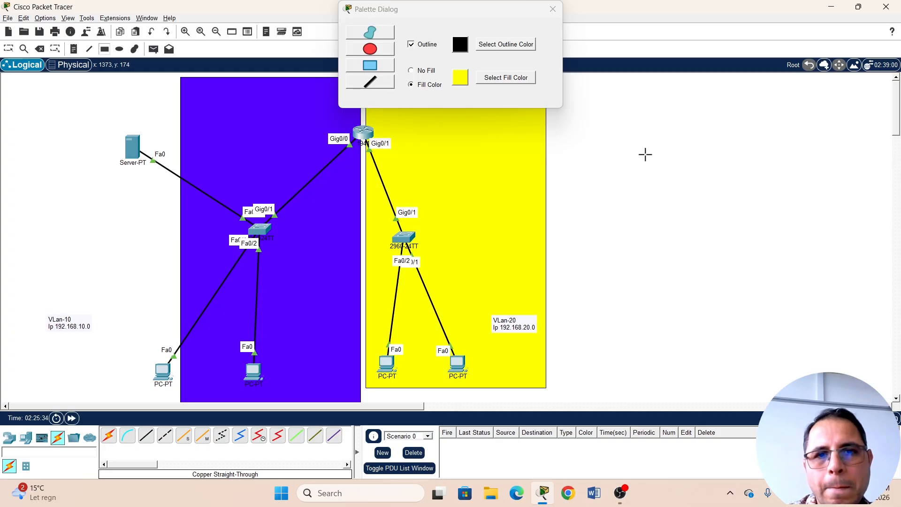
click(553, 9)
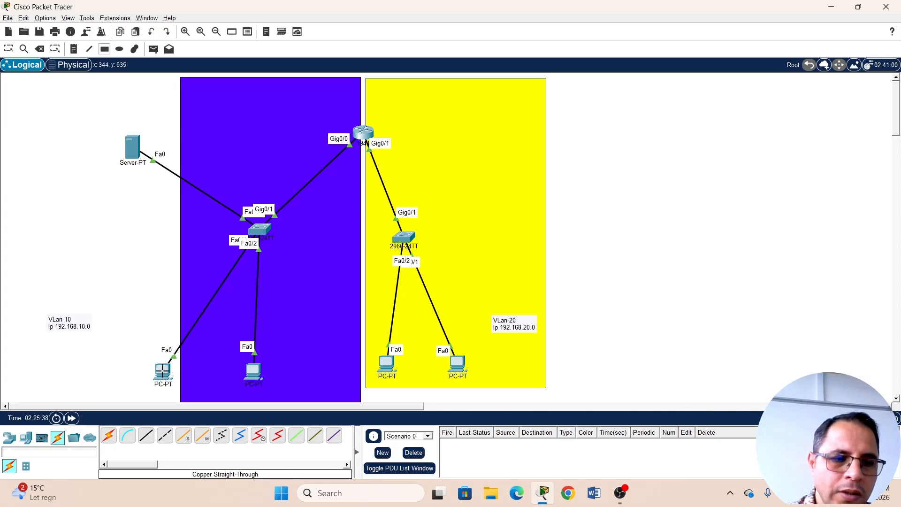
Step: Arrange the layout: leftmost PC and VLan-10 note inside the violet-blue rectangle, server near its upper-left corner, yellow rectangle closer beside it
drag(160, 370, 200, 368)
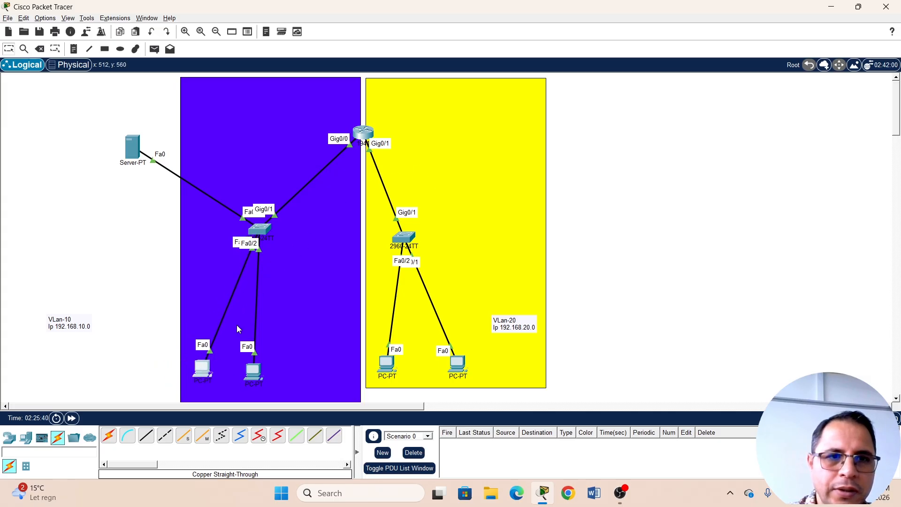
drag(134, 138, 158, 102)
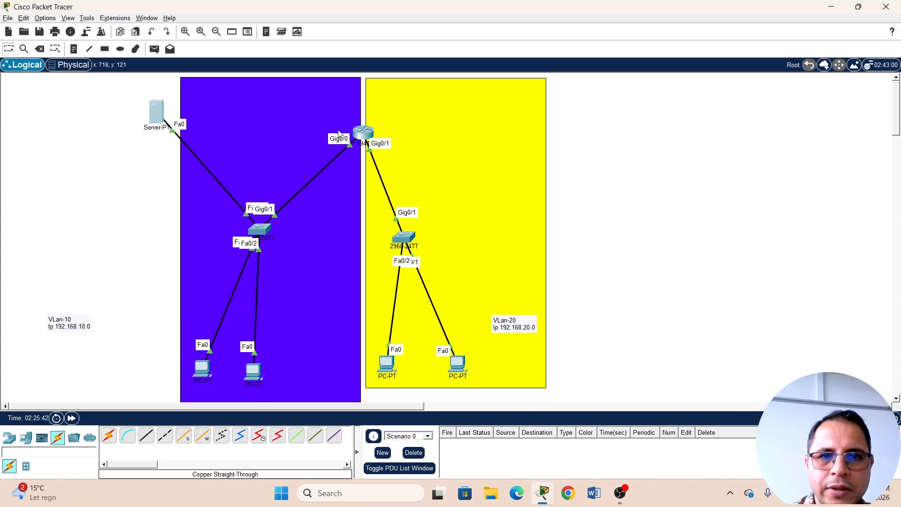
drag(413, 126, 414, 135)
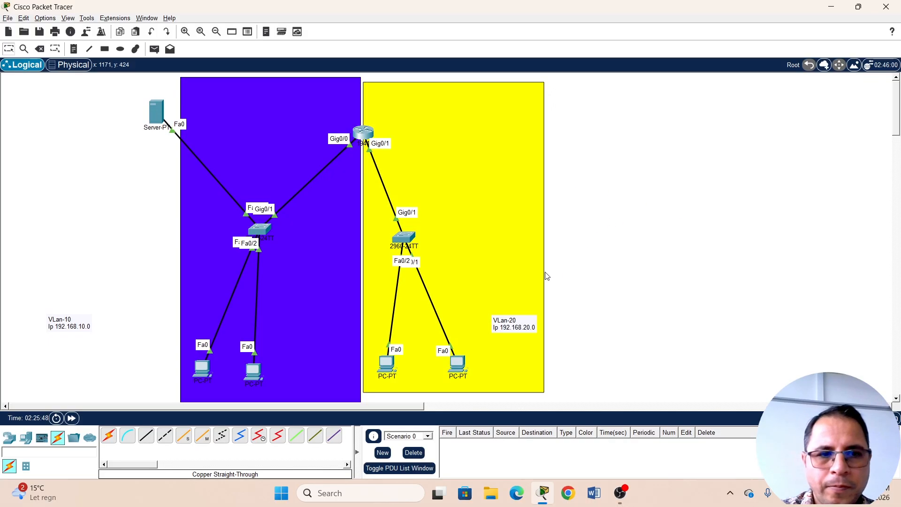
drag(73, 328, 308, 326)
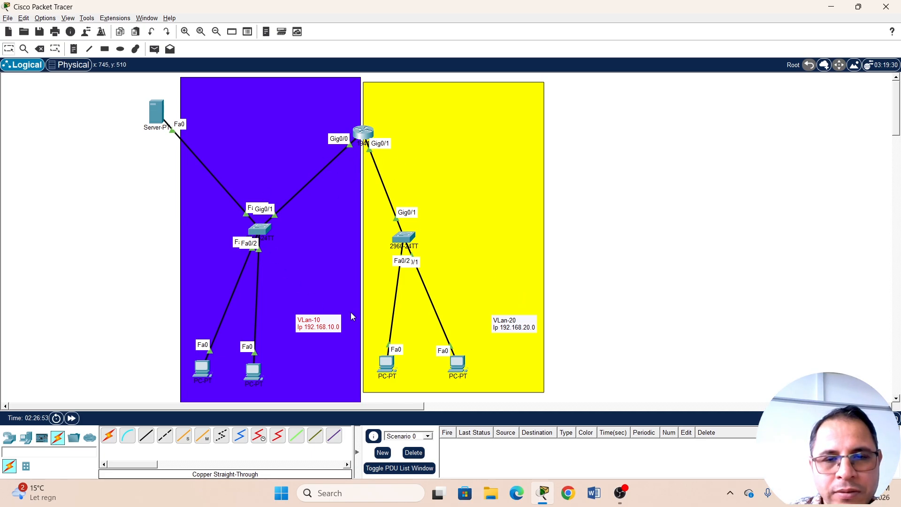
Step: Open the command line of the VLan-10 switch and enter global configuration mode with enable and conf t
click(263, 233)
click(78, 30)
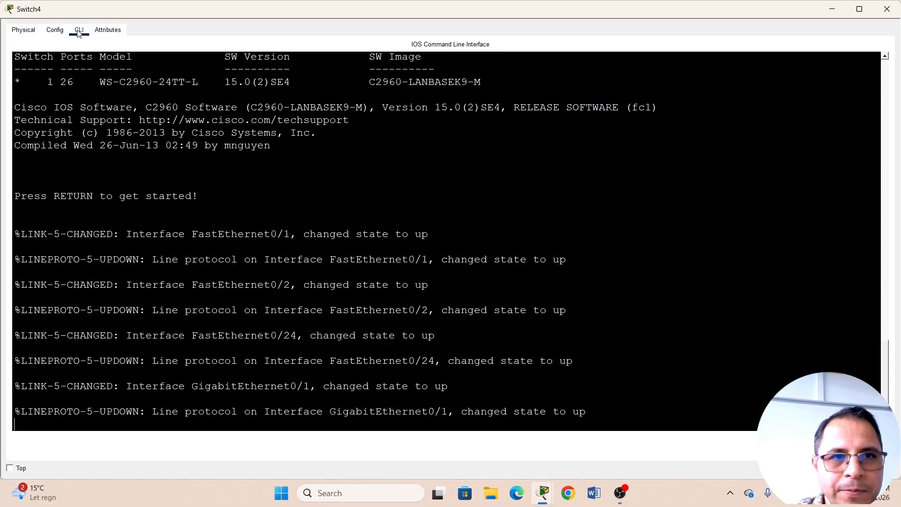
key(Return)
key(Return)
key(Return)
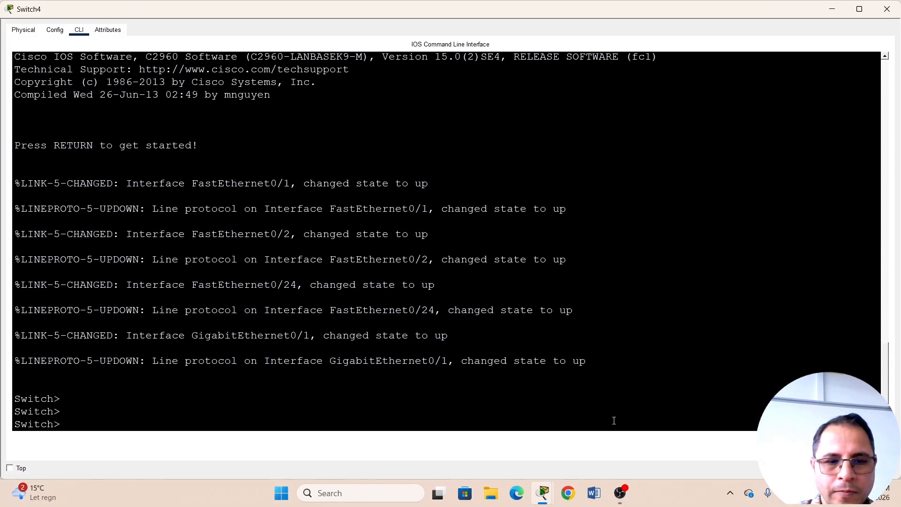
text(en)
key(Tab)
key(Return)
text(conf t)
key(Return)
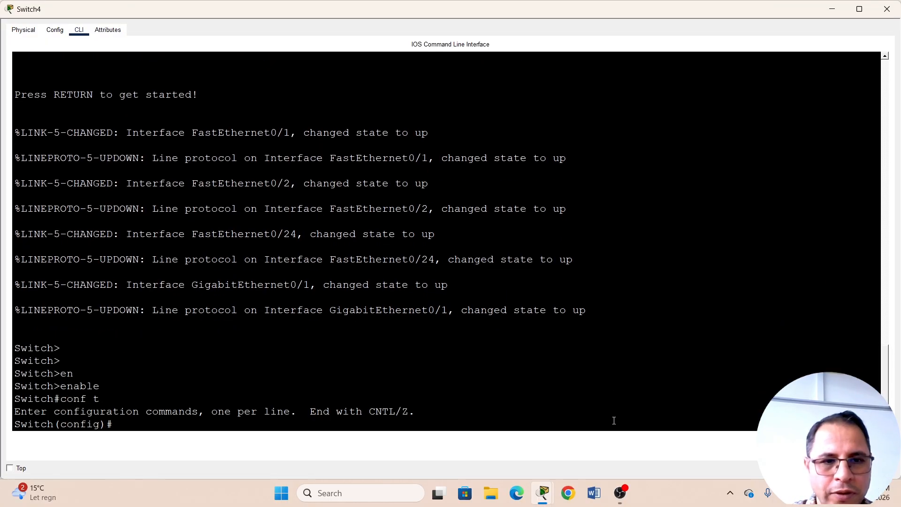
Step: Set the VLan-10 switch's hostname to SW-1
key(Return)
key(Return)
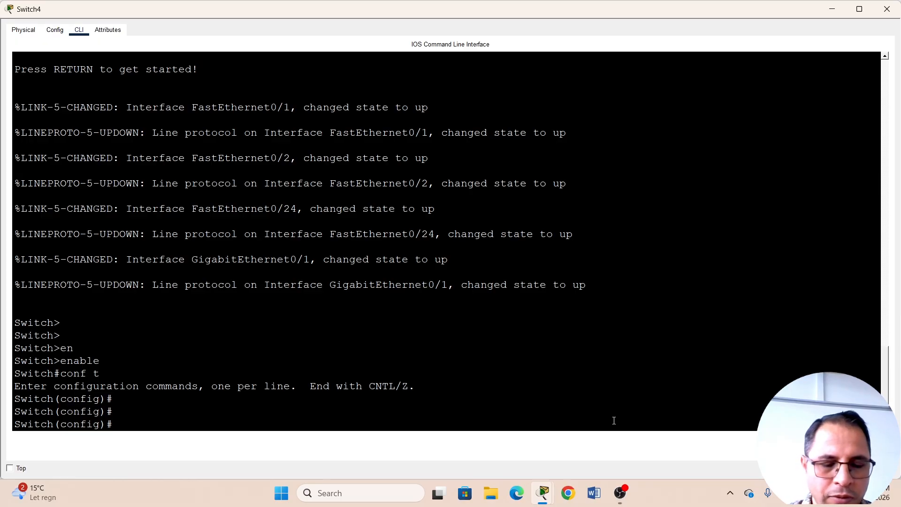
text(hostn)
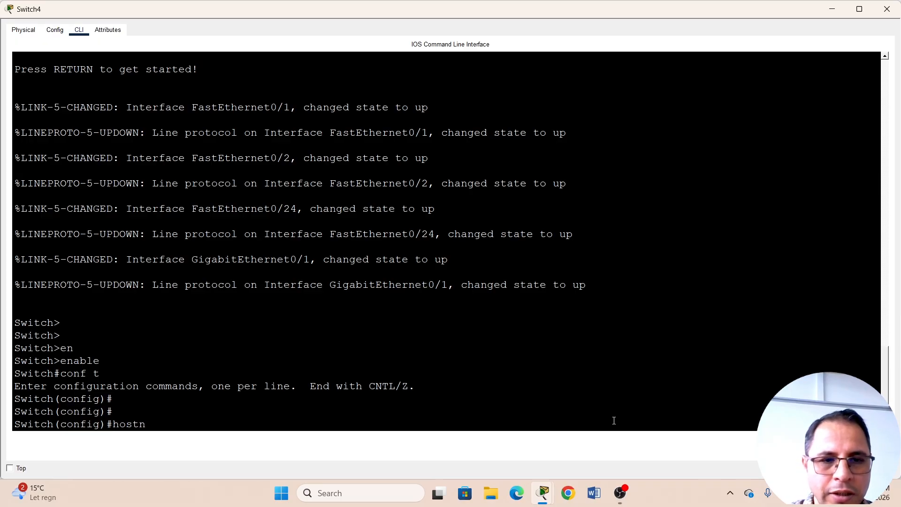
text(ame SW)
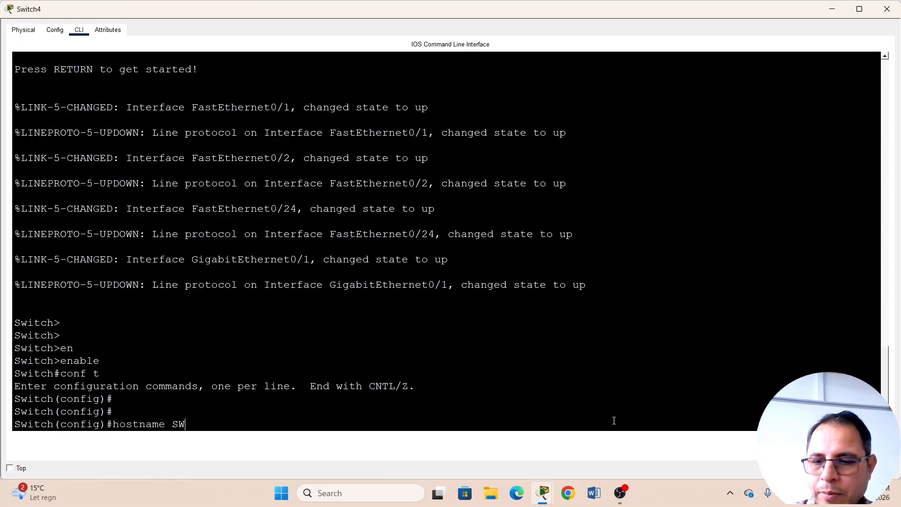
text(-1)
key(Return)
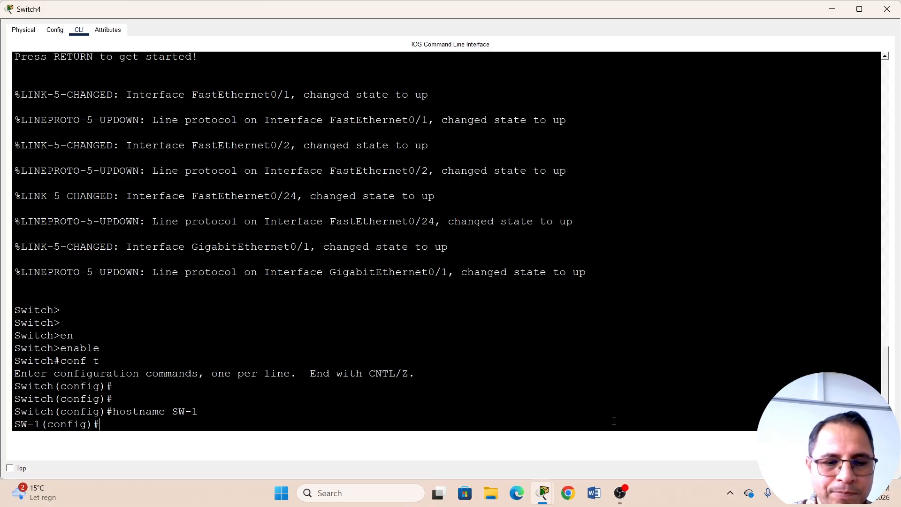
text(int)
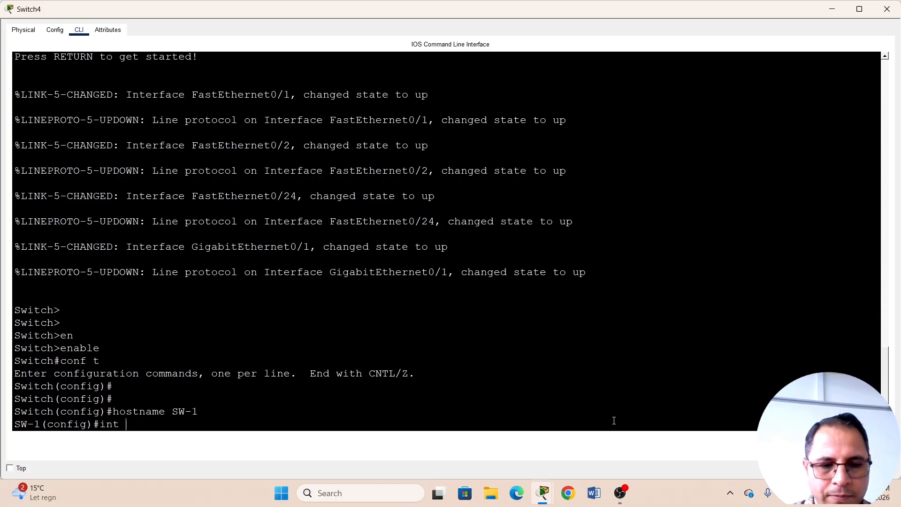
text( ramg)
key(BackSpace)
key(BackSpace)
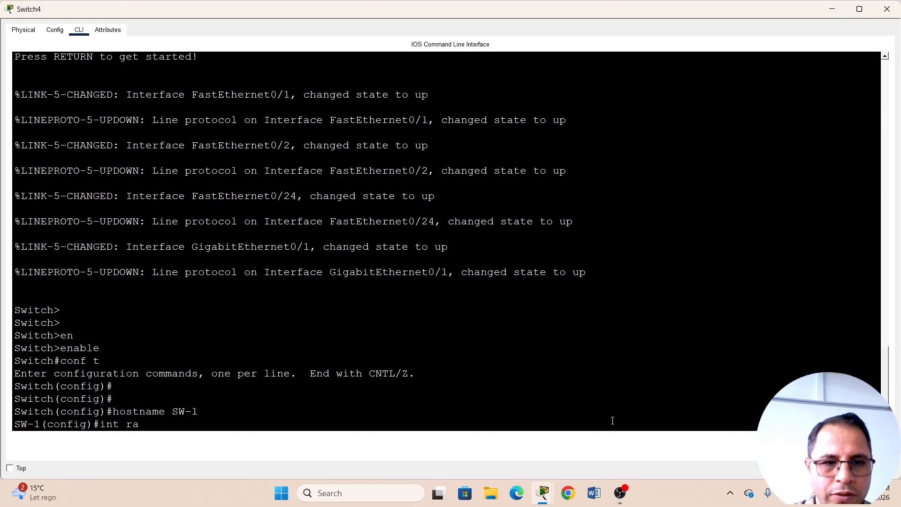
text(nge fa0/)
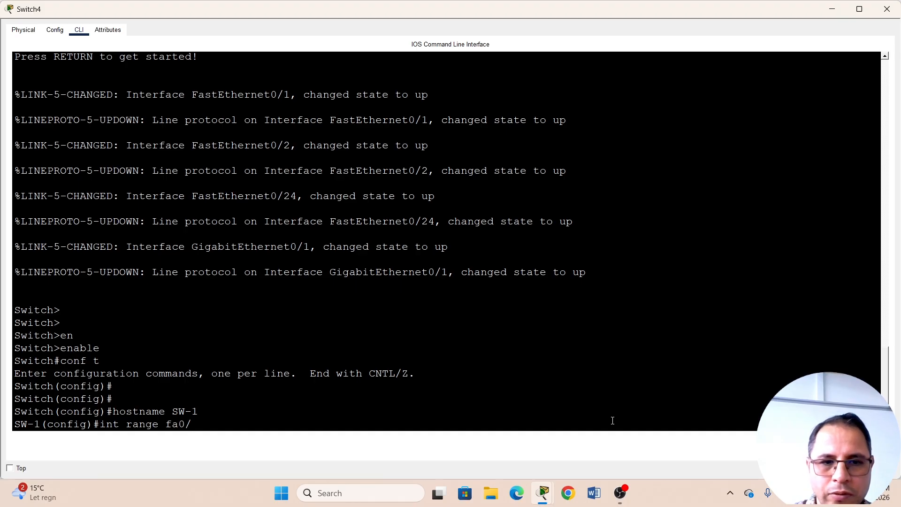
key(BackSpace)
key(BackSpace)
key(BackSpace)
key(BackSpace)
key(BackSpace)
key(BackSpace)
key(BackSpace)
key(BackSpace)
key(BackSpace)
key(BackSpace)
key(BackSpace)
key(BackSpace)
key(BackSpace)
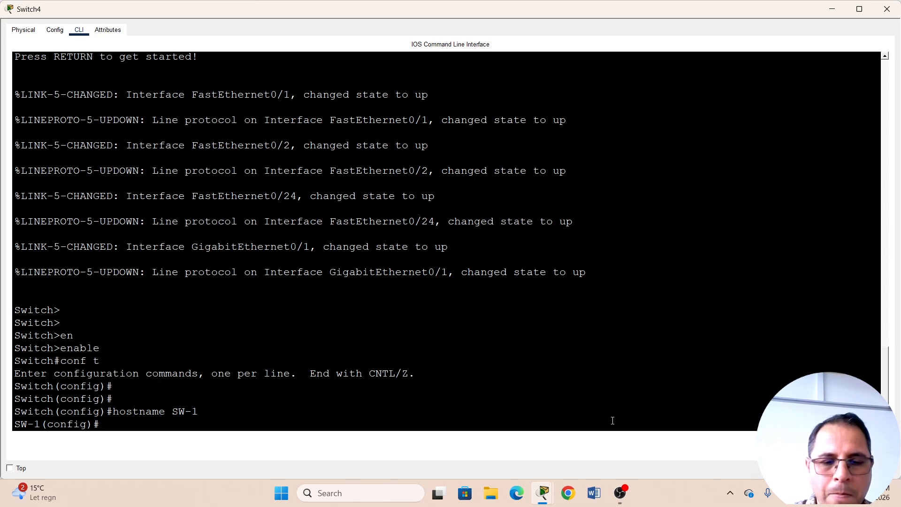
Step: Create VLAN 10 on SW-1 and name it office
text(vlan 10)
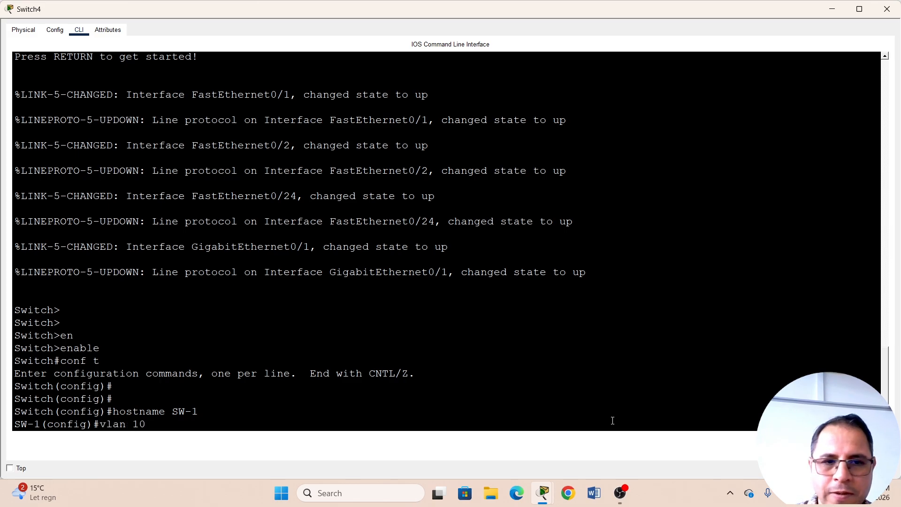
key(Return)
text(name)
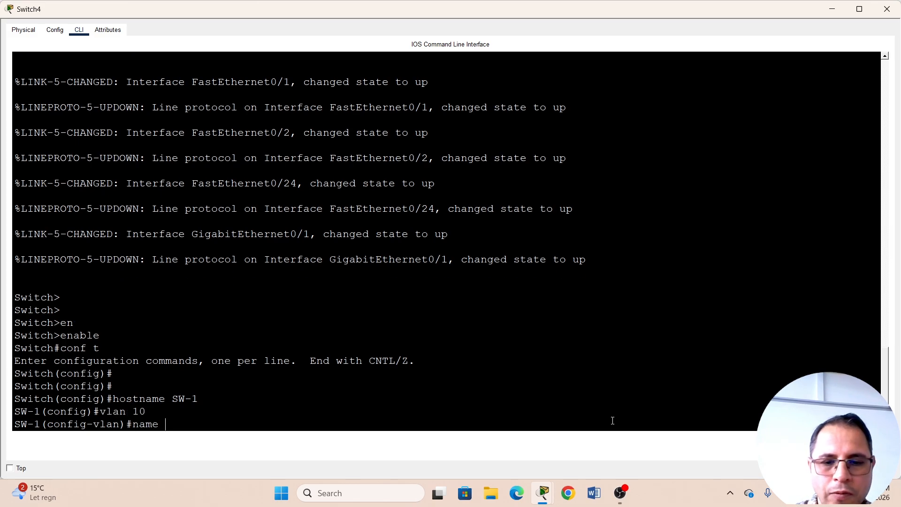
text( office)
key(Return)
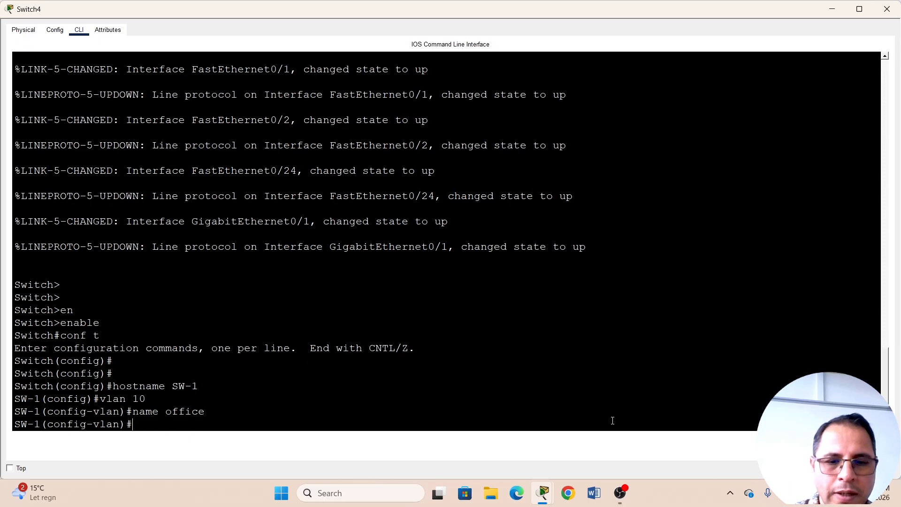
Step: Set SW-1's interface range fa0/1-24 to access mode with switchport mode access
text(int fa)
key(BackSpace)
key(BackSpace)
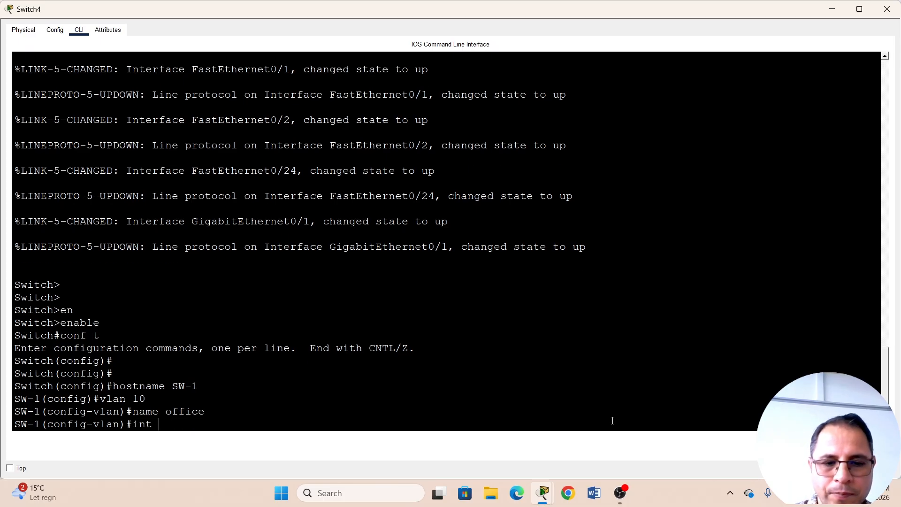
text(range fa)
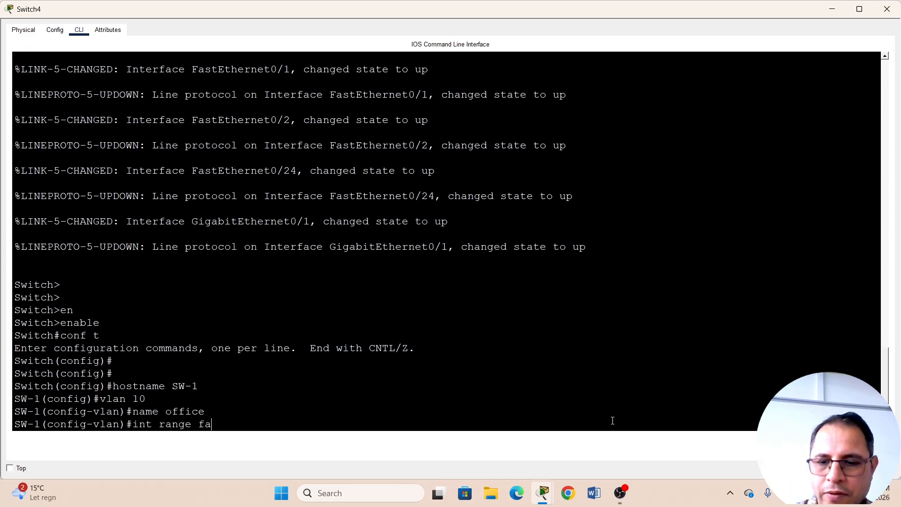
text(0/1-24)
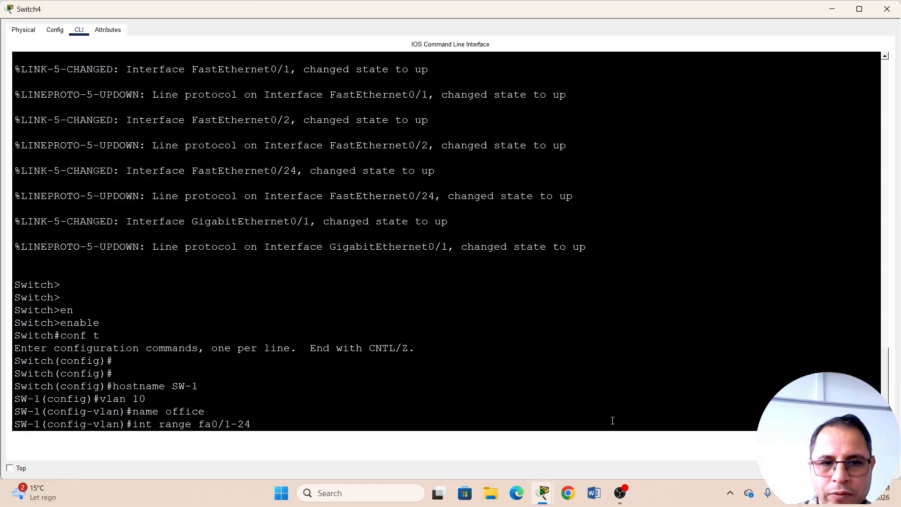
key(Return)
text(swi)
key(Tab)
text(mod)
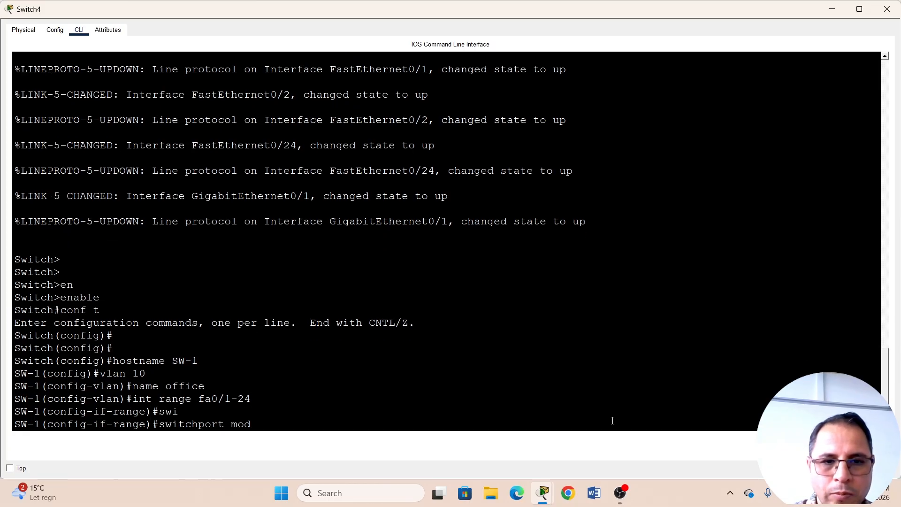
text(e)
key(Tab)
text(cc)
key(Tab)
key(BackSpace)
key(BackSpace)
text(ac)
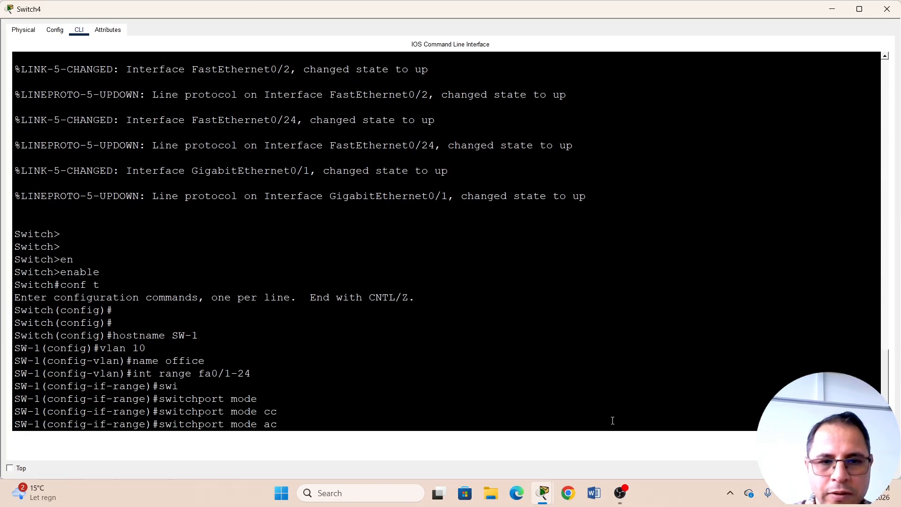
text(c)
key(Tab)
key(Return)
Step: Assign the fa0/1-24 interface range on SW-1 to VLAN 10 with switchport access vlan 10
text(sw)
key(Tab)
text(acc)
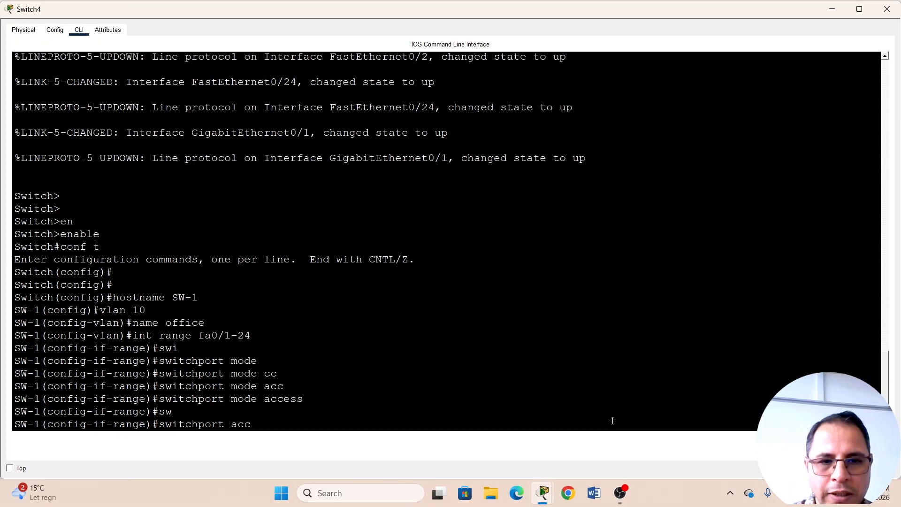
key(Tab)
text(vlan 10)
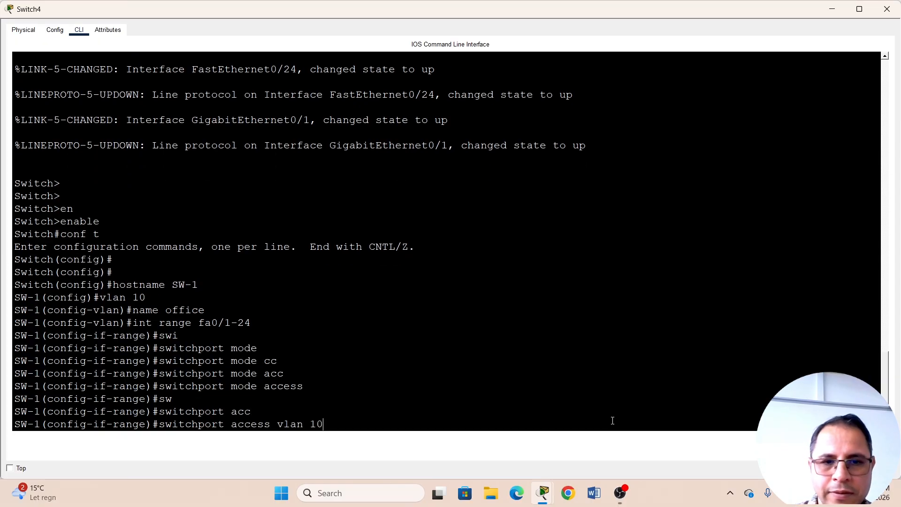
key(Return)
Step: Save SW-1's running configuration from interface-range mode with do wr
text(do)
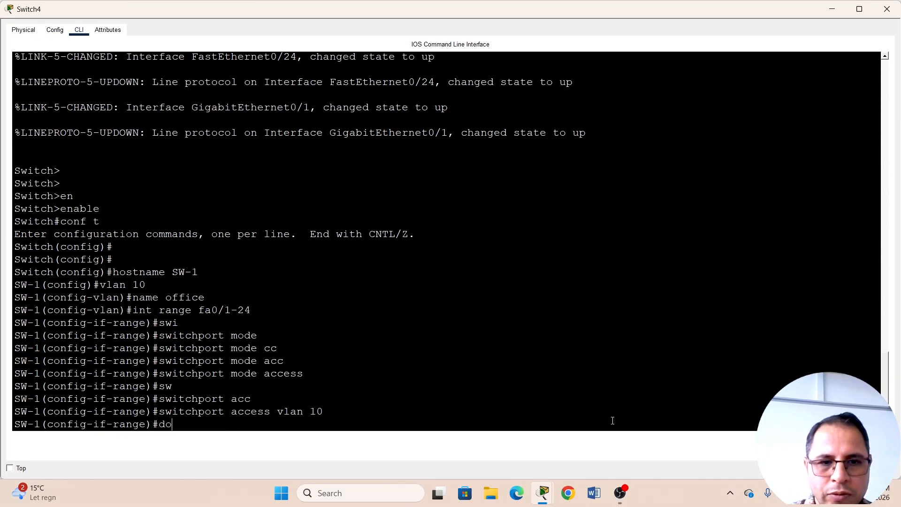
text( wr)
key(Return)
key(Return)
key(Return)
key(Return)
Step: Exit interface-range and global configuration modes on SW-1, returning to the privileged EXEC prompt
text(exit)
key(Return)
key(Return)
key(Return)
key(Return)
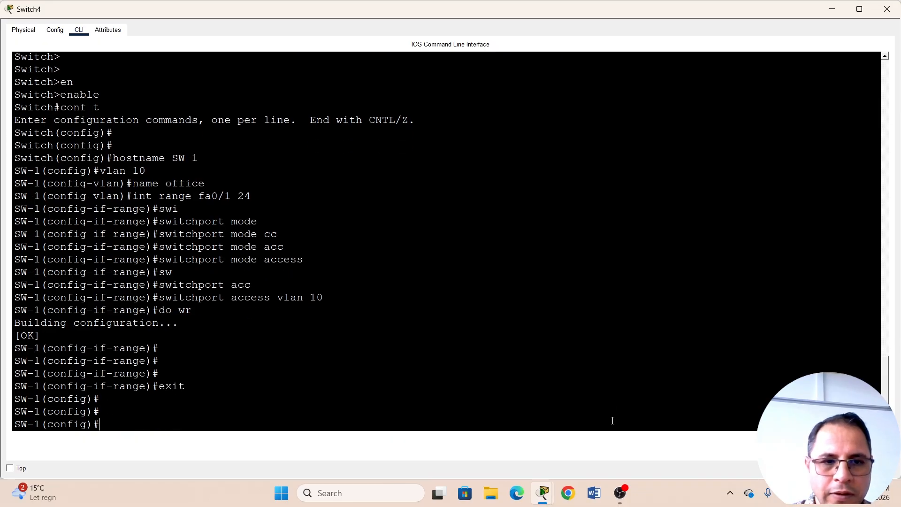
text(exit)
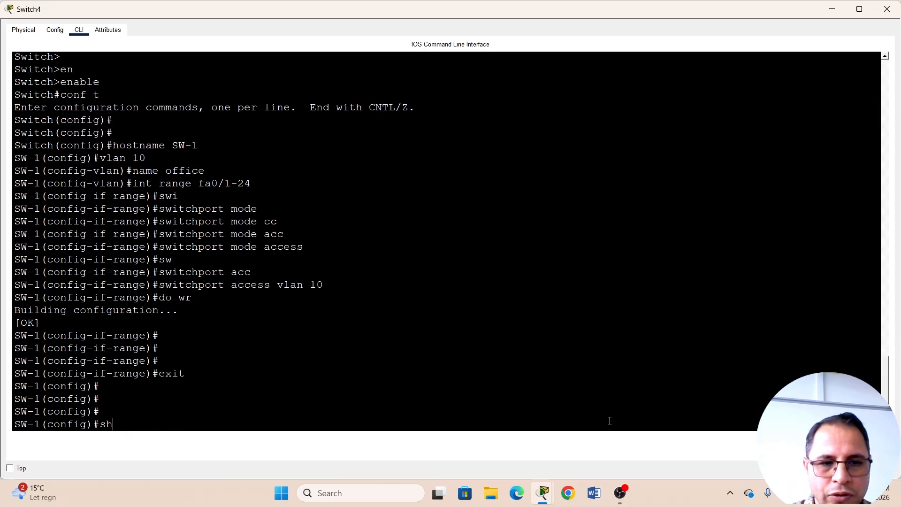
key(Return)
key(Return)
key(Return)
key(Return)
key(Return)
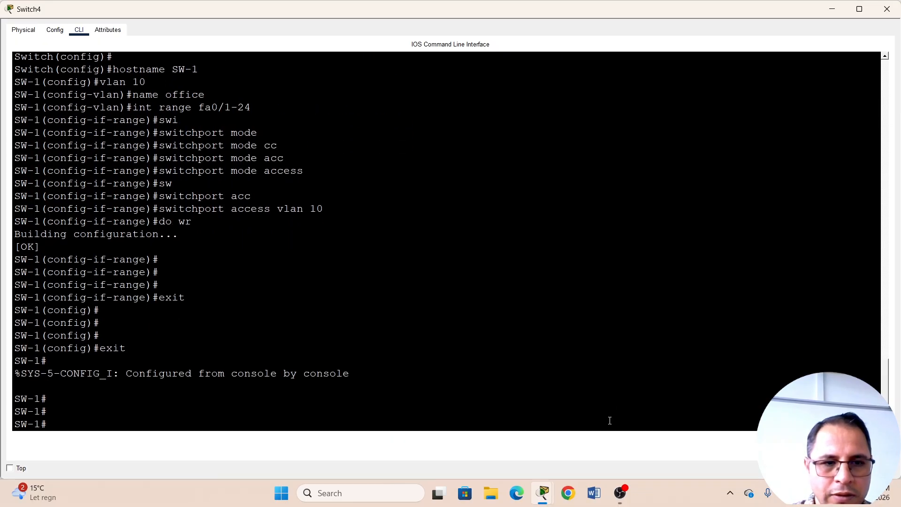
Step: Run show vlan brief on SW-1 and examine the ports assigned to VLAN 10 office
text(show)
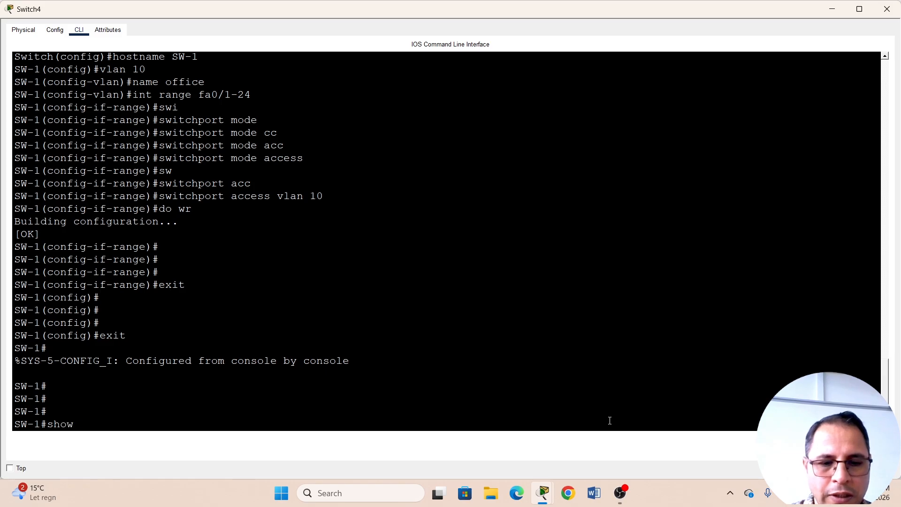
text(vlan brief)
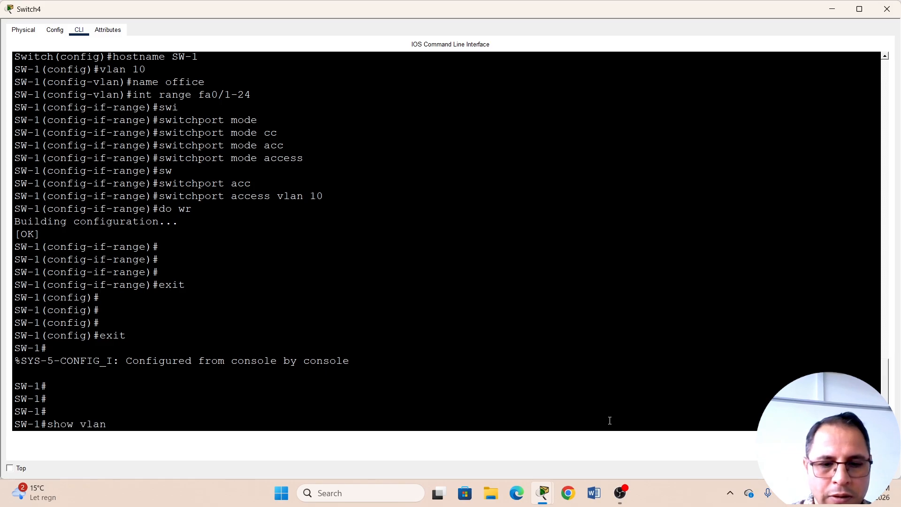
key(Return)
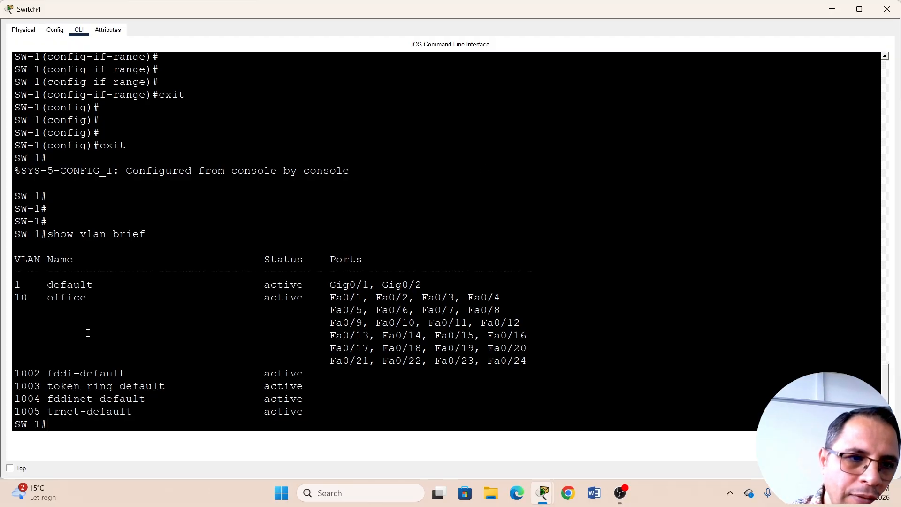
drag(13, 299, 523, 371)
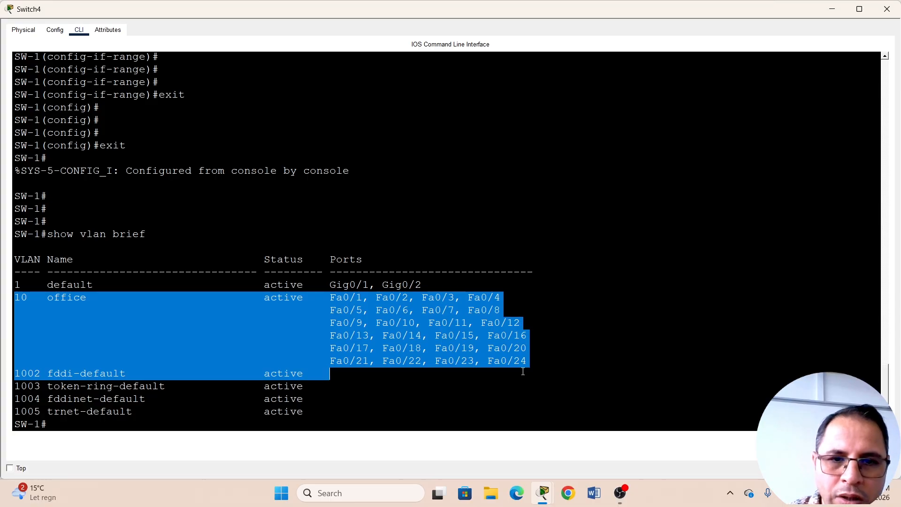
drag(522, 371, 540, 360)
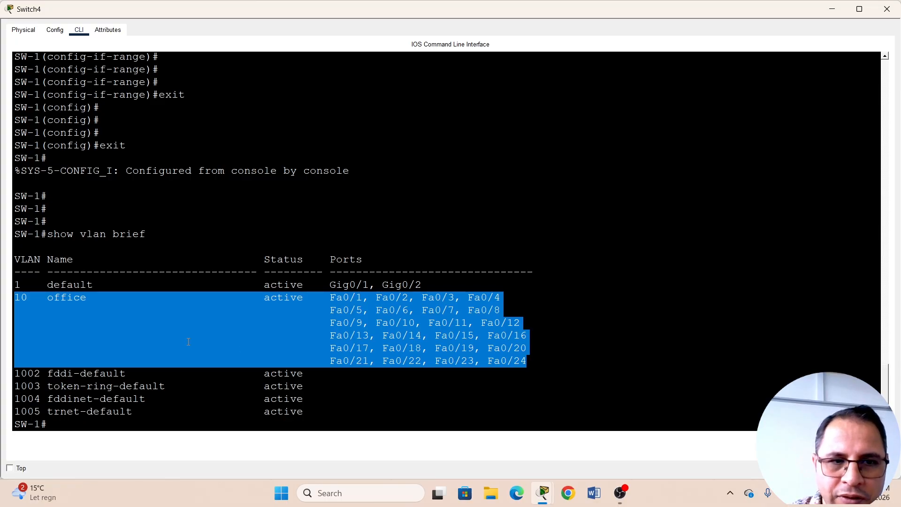
click(20, 299)
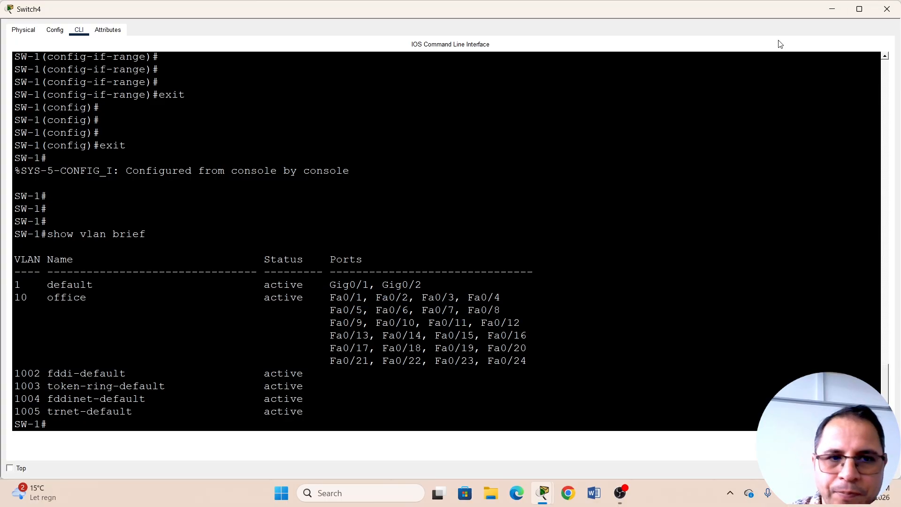
Step: Close SW-1's configuration window and fast-forward the simulation time in the workspace
click(887, 8)
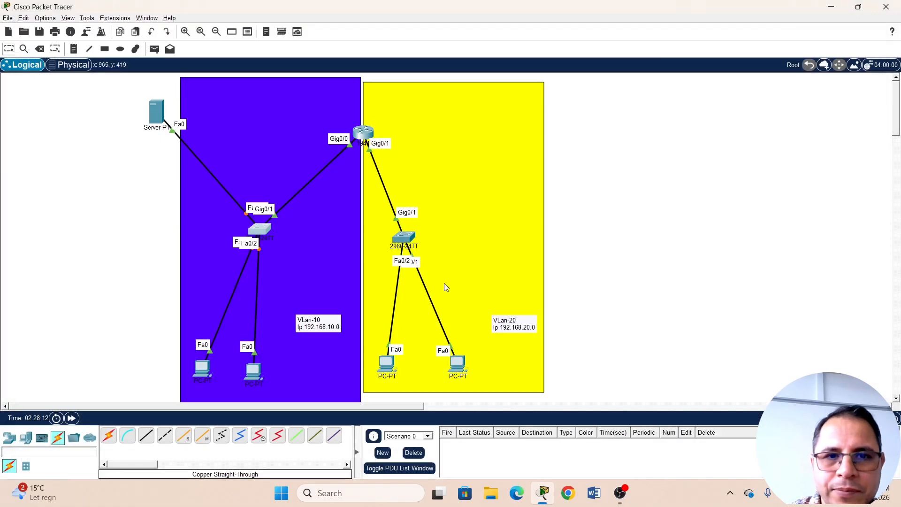
click(71, 419)
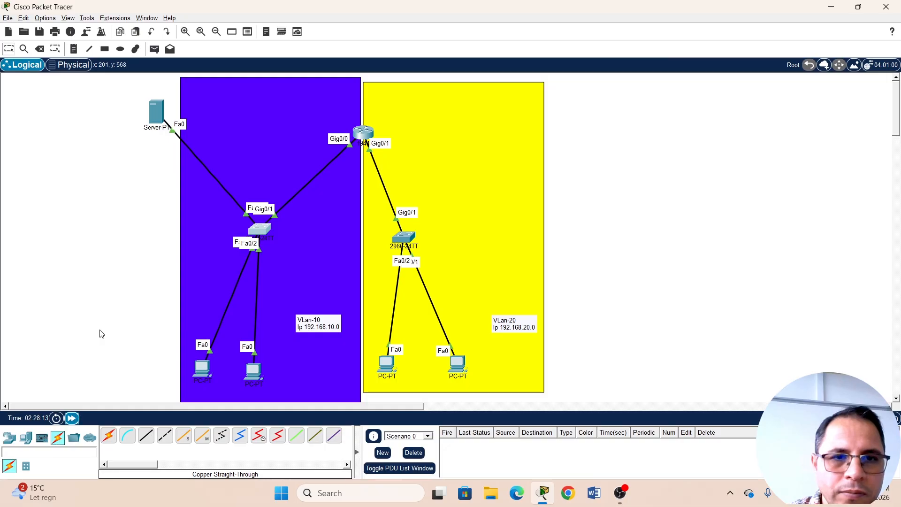
Step: Open the command line of the VLan-20 switch and enter global configuration mode with enable and conf t
click(406, 239)
click(83, 31)
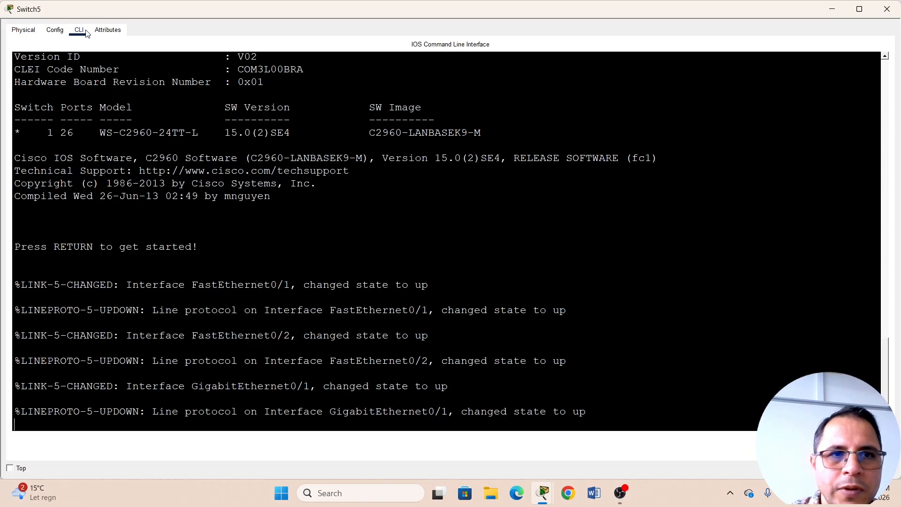
key(Return)
key(Return)
key(Return)
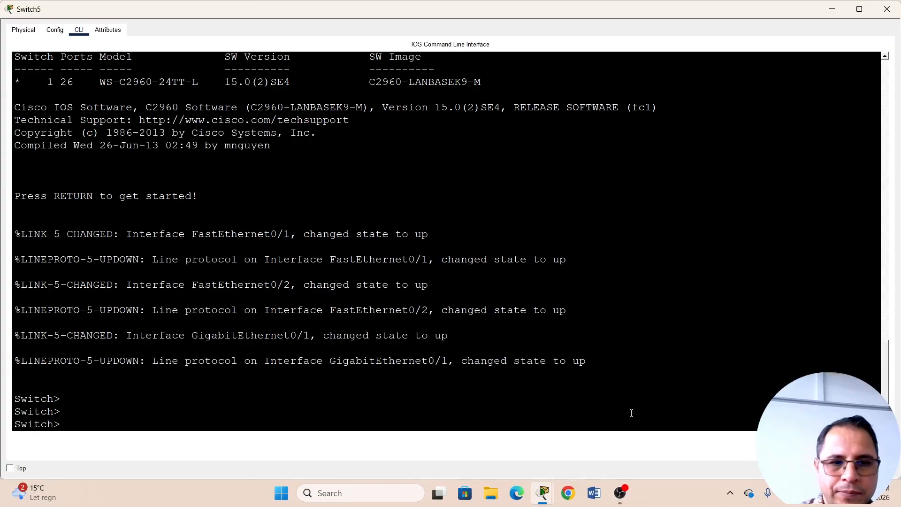
text(en)
key(Tab)
key(Return)
text(conf t)
key(Return)
key(Return)
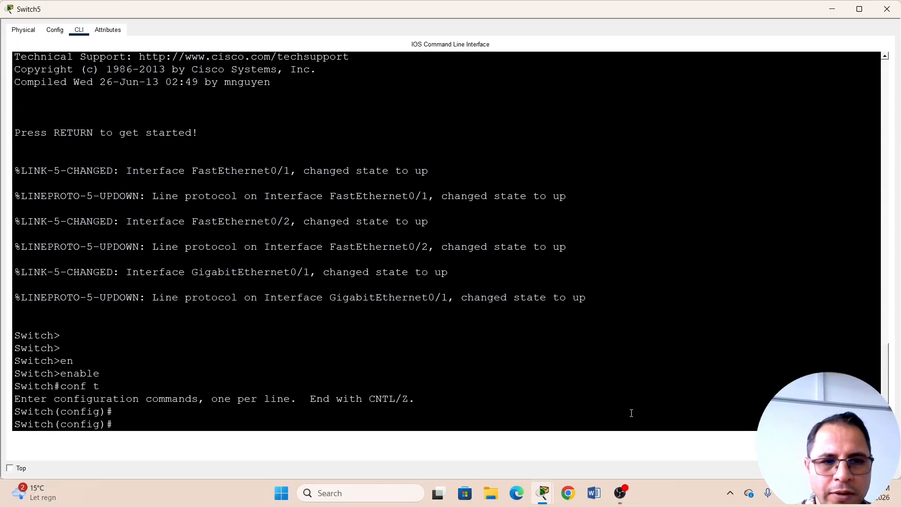
key(Return)
Step: Set the VLan-20 switch's hostname to Sw-2
text(i)
key(BackSpace)
text(host)
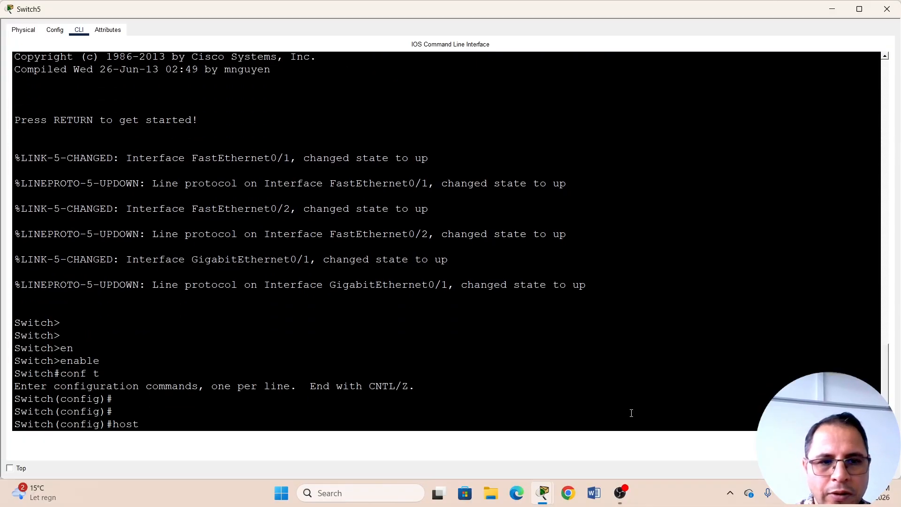
text(name Sw)
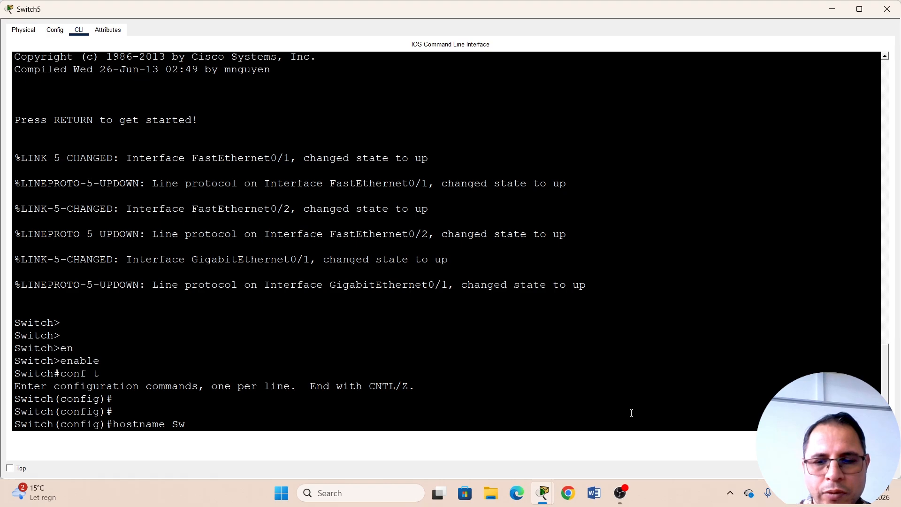
text(-2)
key(Return)
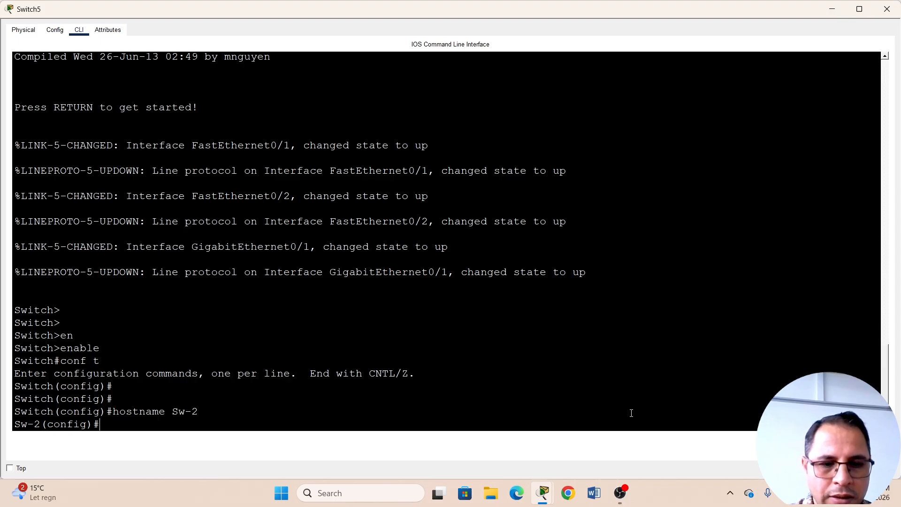
Step: Create VLAN 20 on Sw-2 and exit to global configuration mode
text(vlan)
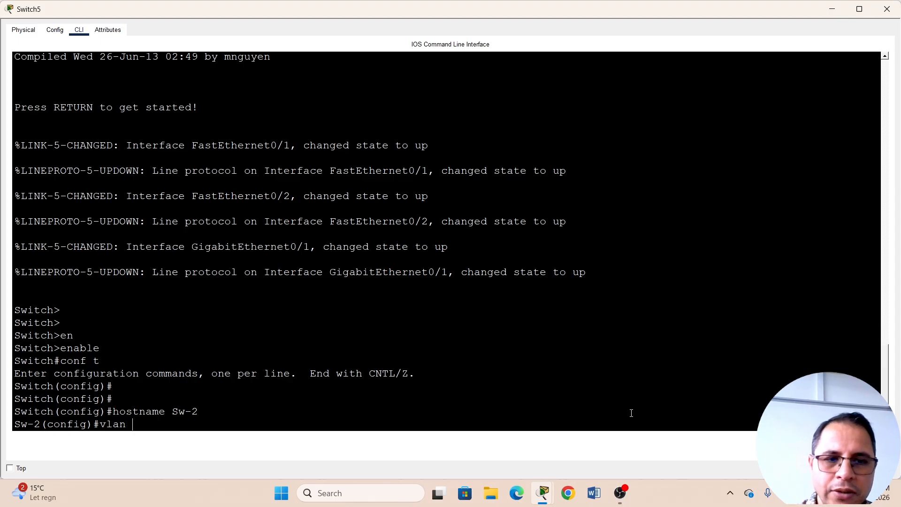
key(BackSpace)
key(BackSpace)
key(BackSpace)
key(BackSpace)
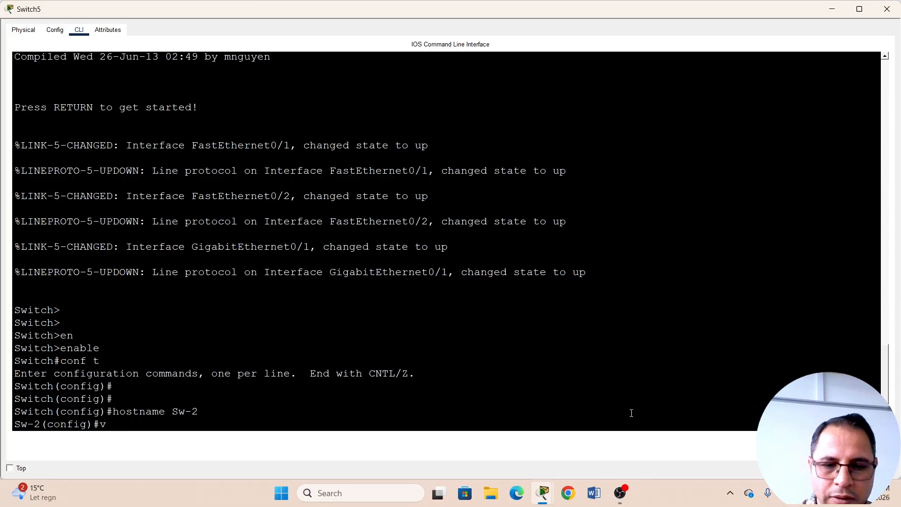
text(lan 20)
key(Return)
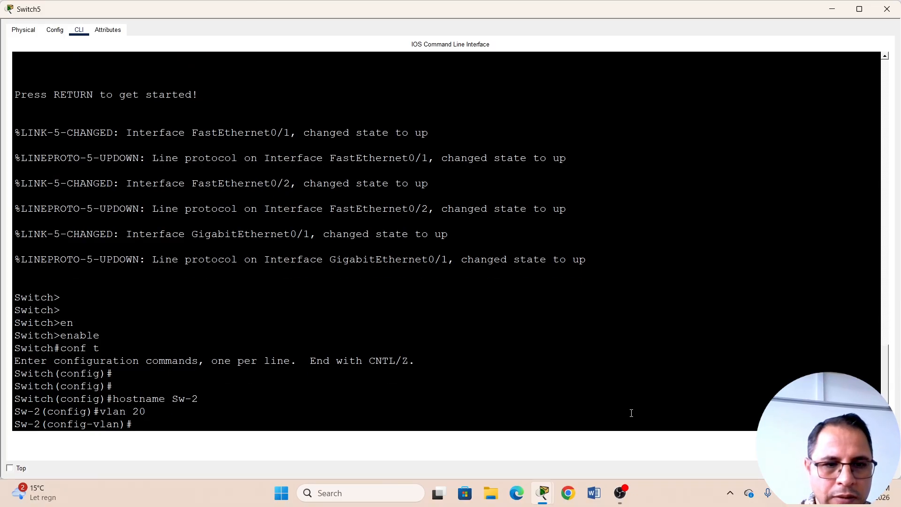
text(exit)
key(Return)
key(Return)
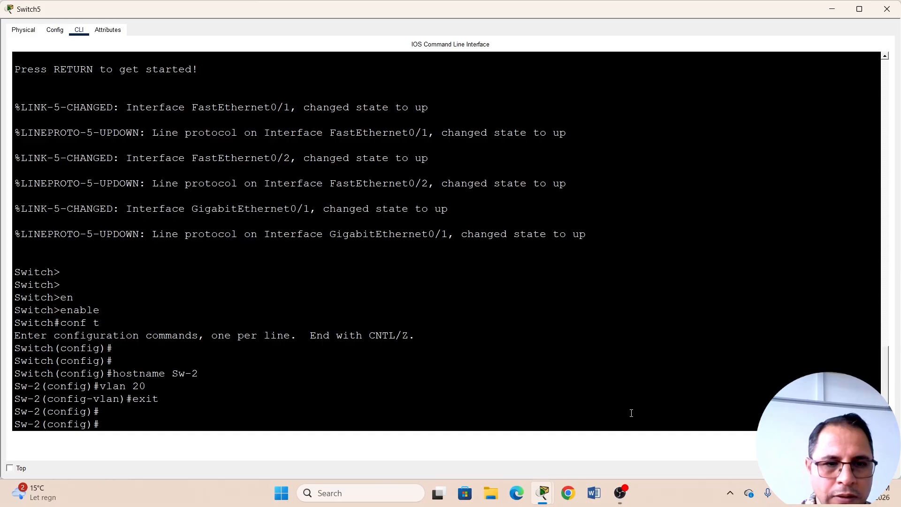
Step: Reenter VLAN 20's configuration on Sw-2 and name the VLAN sales.dep
text(vlan )
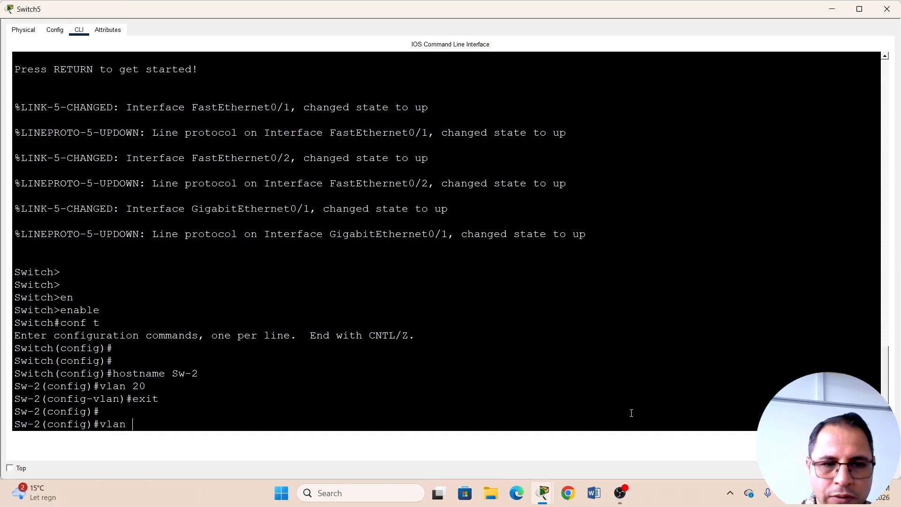
text(20)
key(Return)
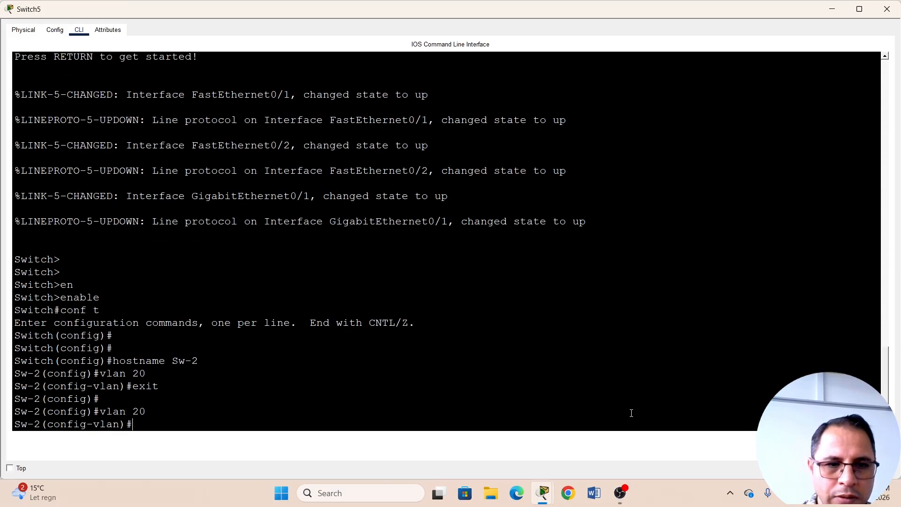
text(name)
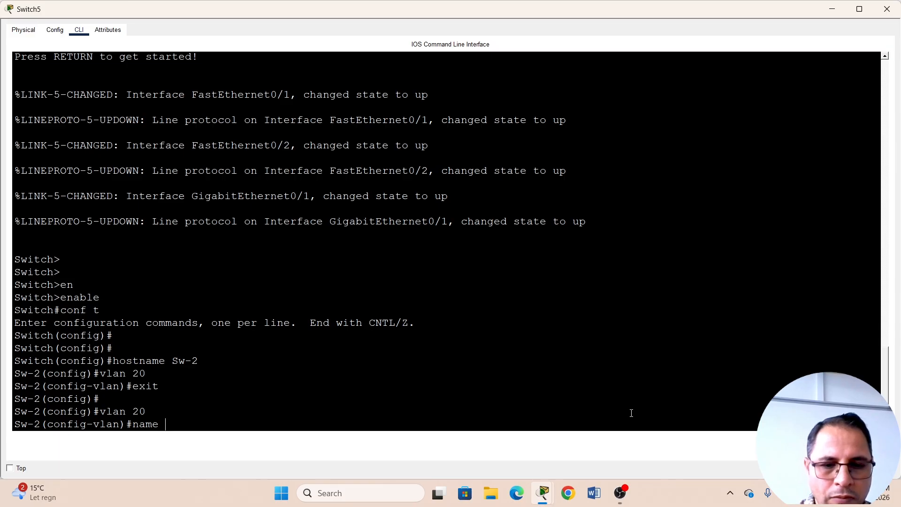
text( sales)
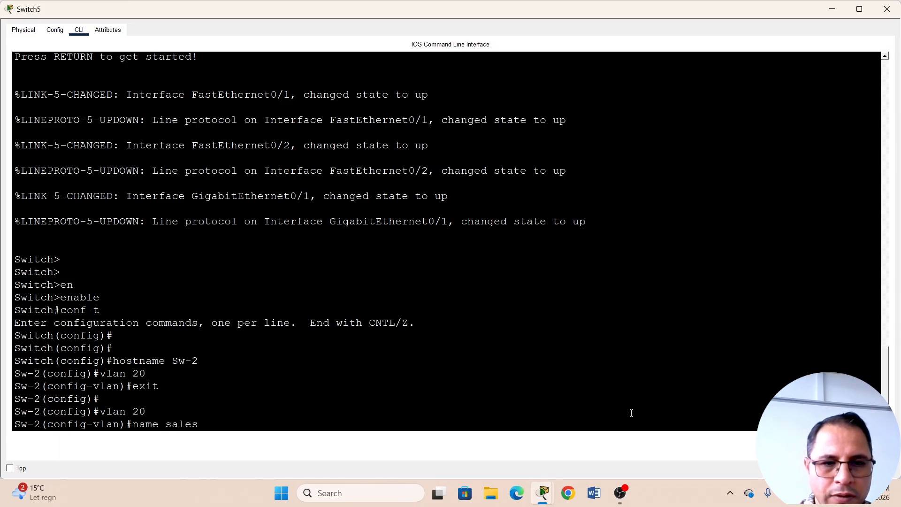
text(.dep)
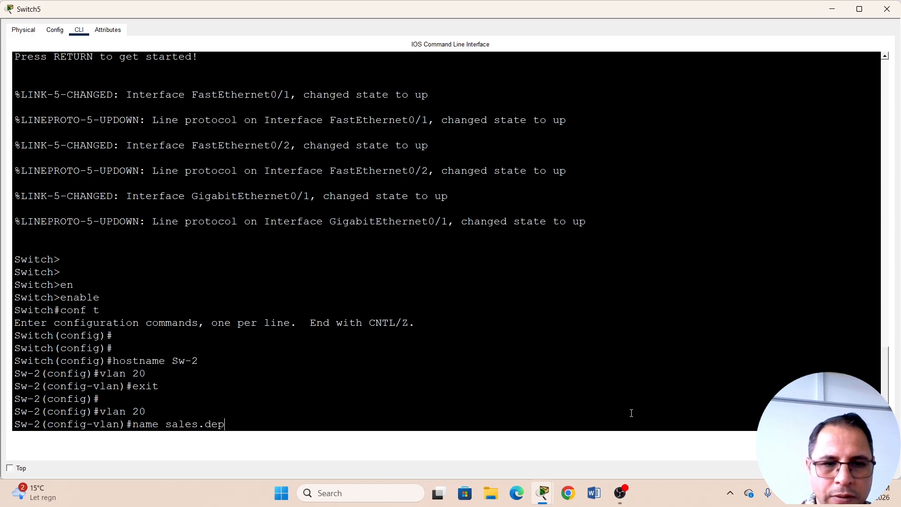
key(Return)
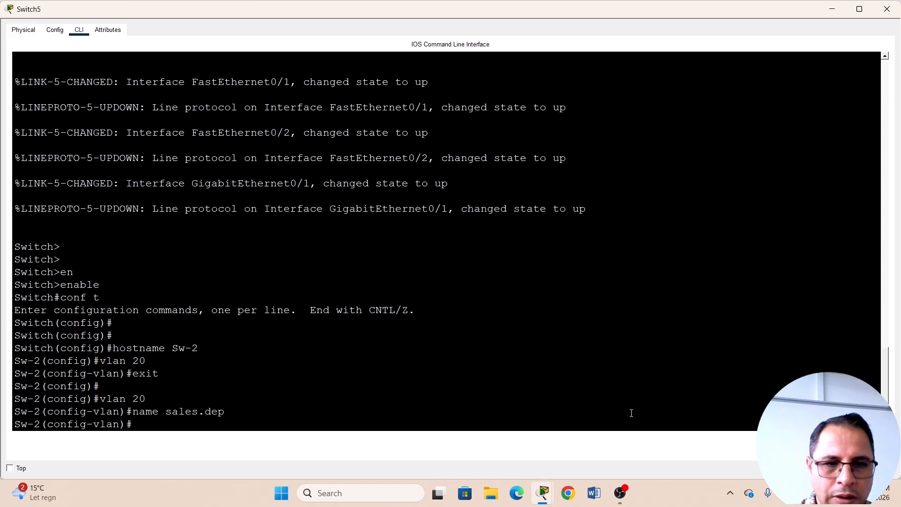
Step: Exit VLAN 20's configuration on Sw-2 and return to global configuration mode
text(exit)
key(Return)
key(Return)
key(Return)
key(Return)
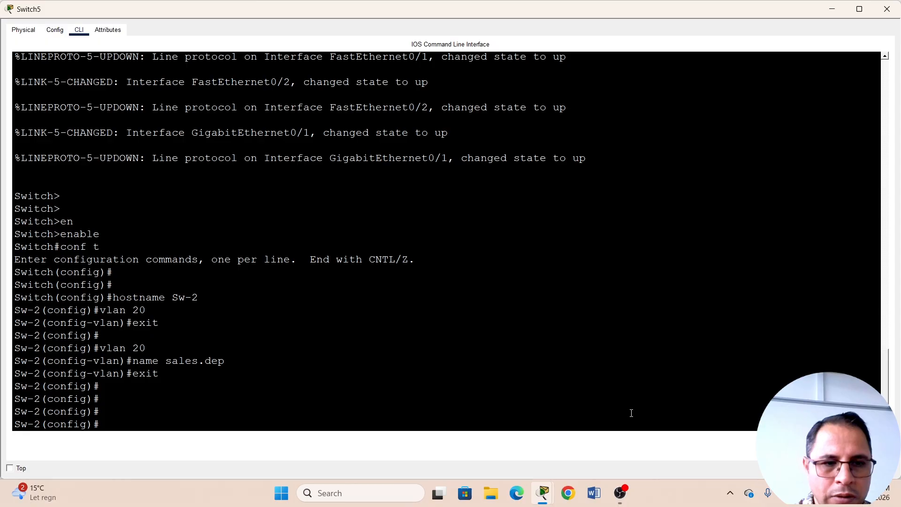
Step: Enter the interface range fa0/1-24 on Sw-2 and set its ports to switchport mode access
text(int)
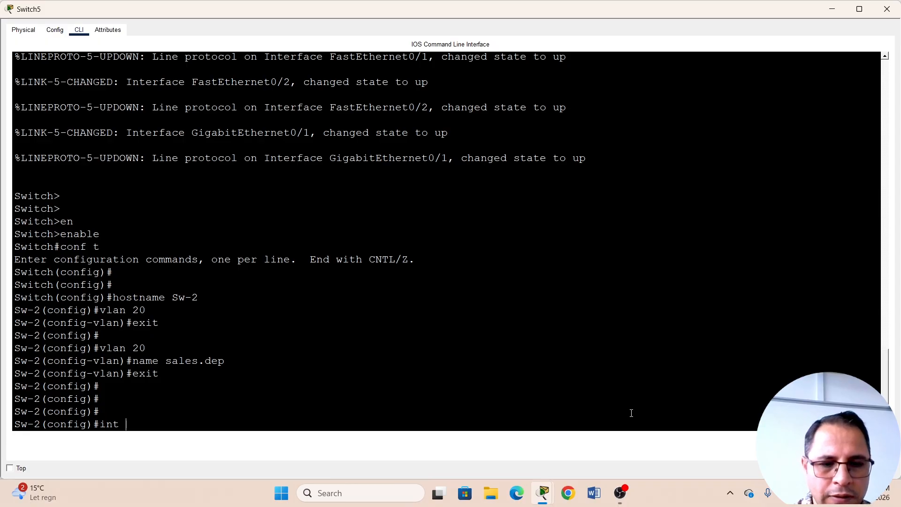
text( range fa)
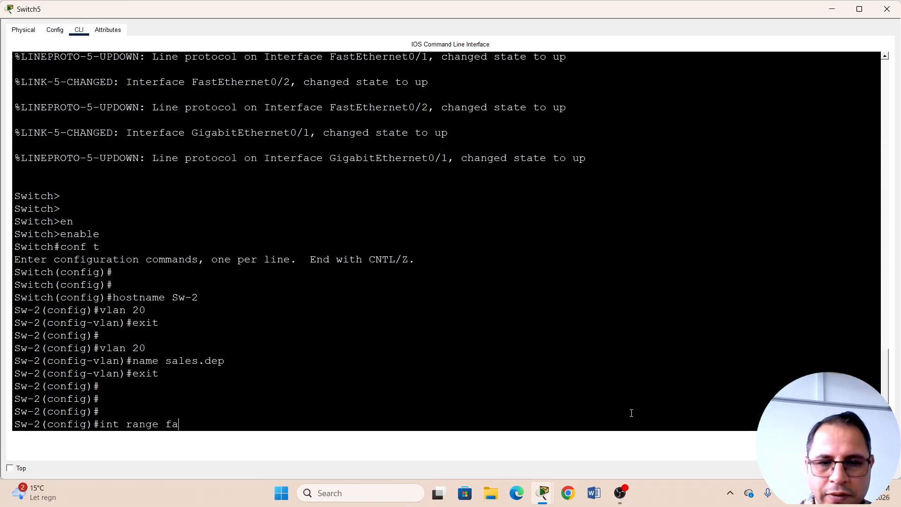
text(0/1)
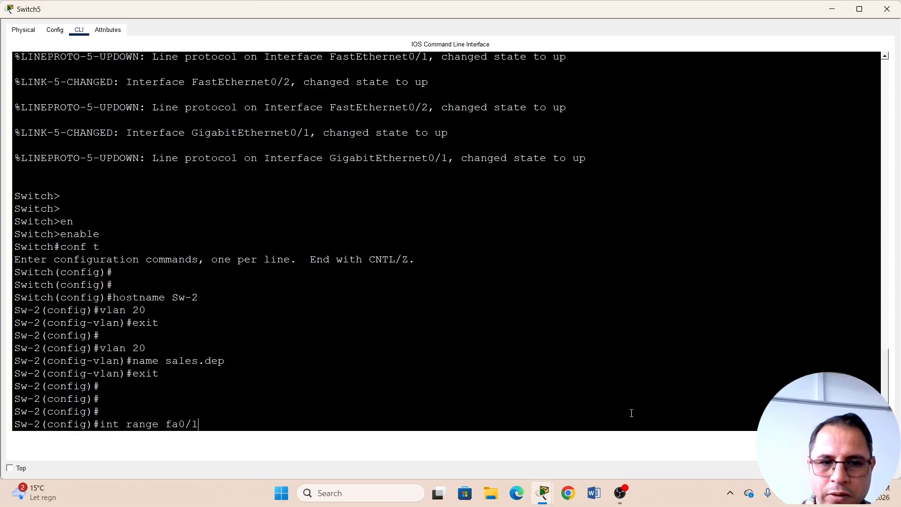
text(-24)
key(Return)
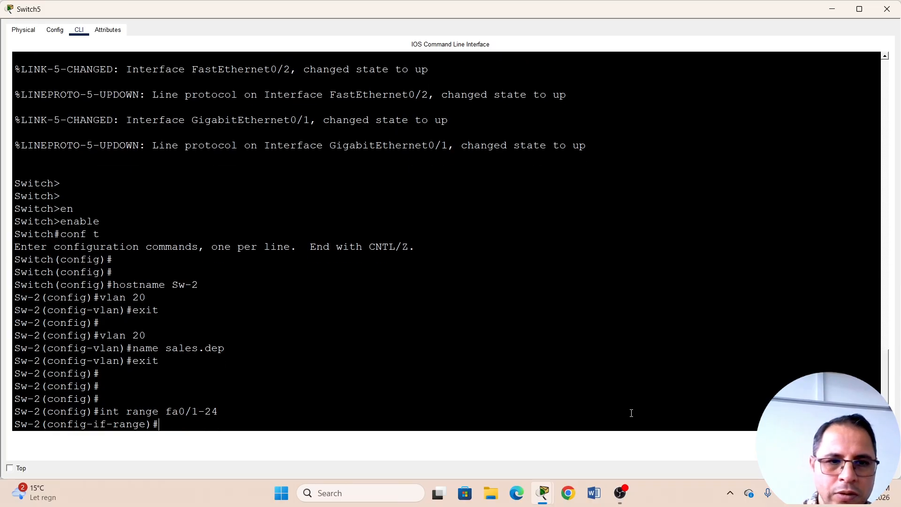
text(sw)
key(Tab)
text(mod)
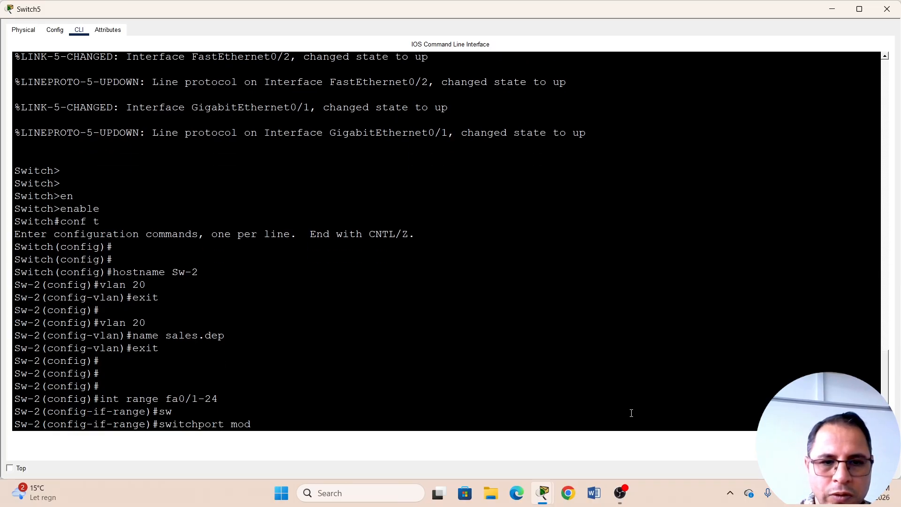
text(e access)
key(Return)
Step: Assign the selected port range on Sw-2 to VLAN 20 with switchport access vlan 20
text(sw)
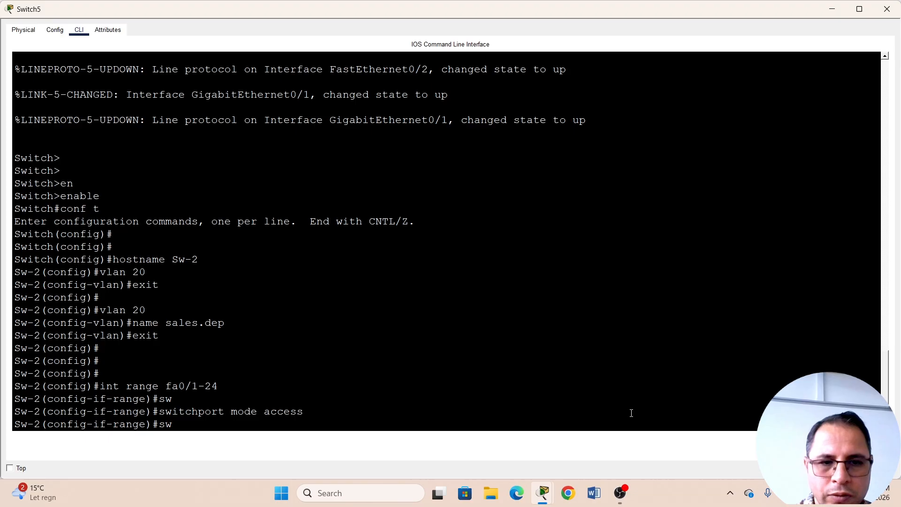
text(tic)
key(BackSpace)
key(BackSpace)
key(BackSpace)
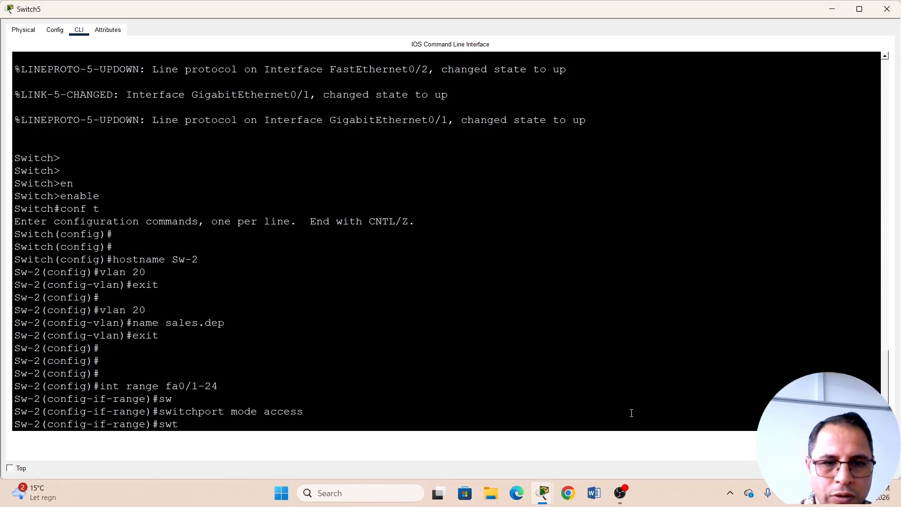
text(itchp)
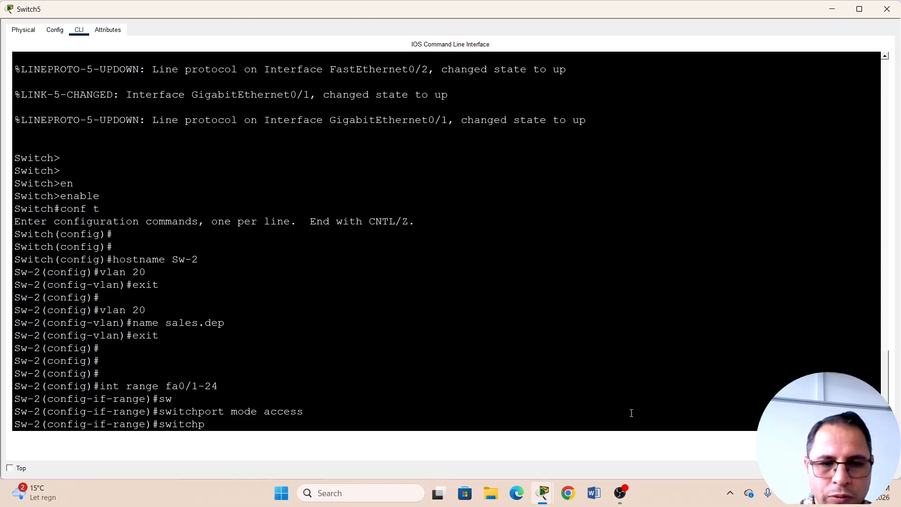
text(ort access )
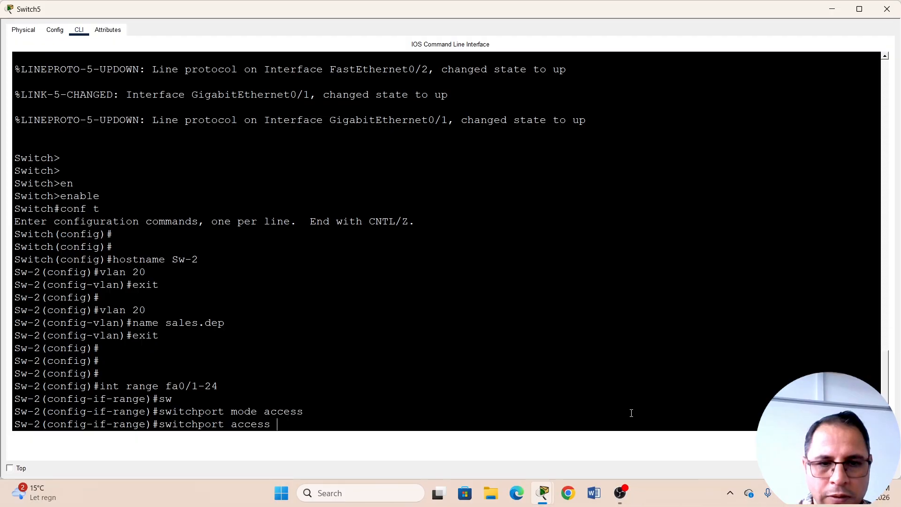
text(vlan 20)
key(Return)
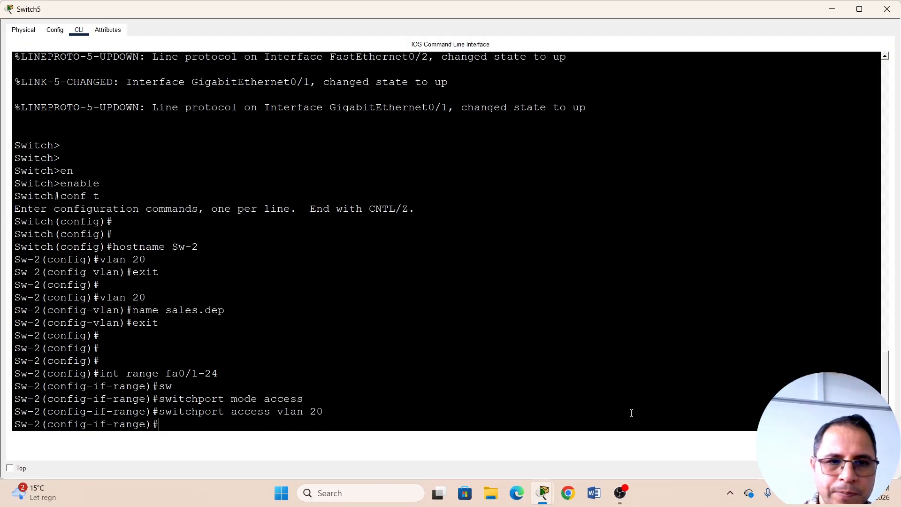
Step: Save Sw-2's configuration with do wr and leave configuration mode for the privileged EXEC prompt
text(do wr)
key(Return)
key(Return)
key(Return)
text(exit)
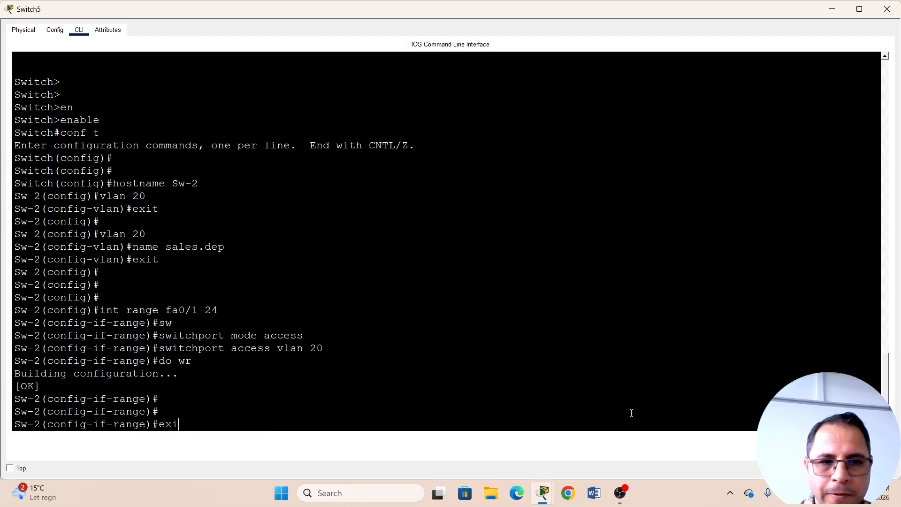
key(Return)
key(Return)
text(end)
key(Return)
key(Return)
Step: Try to show Sw-2's running configuration and then its brief VLAN list
text(sh)
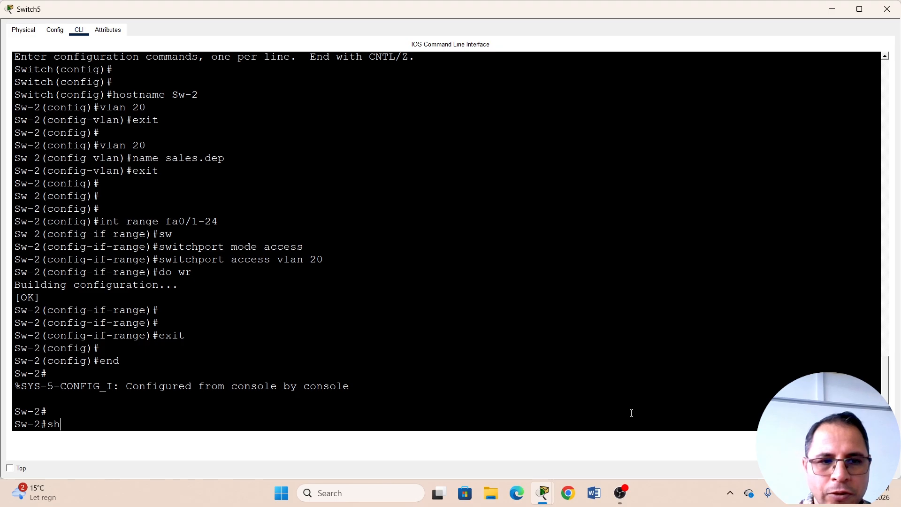
text(wo runn)
key(Return)
key(Up)
key(BackSpace)
key(BackSpace)
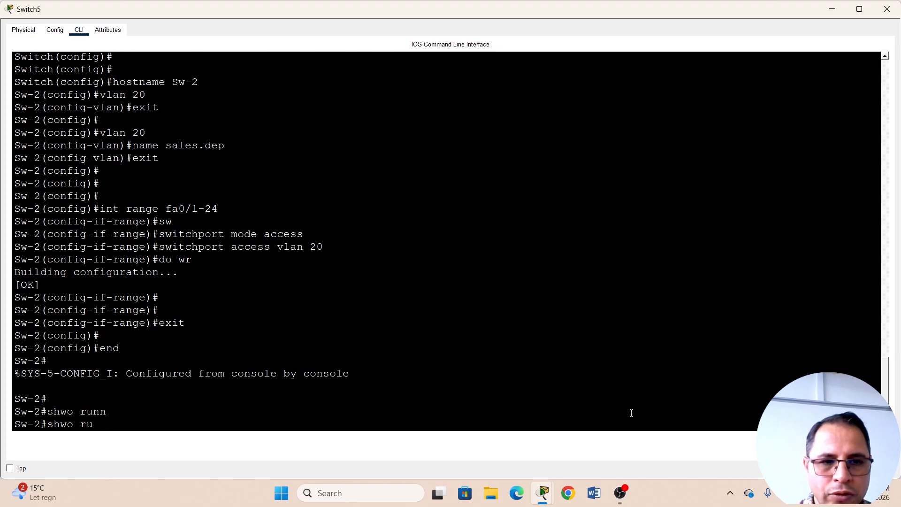
key(BackSpace)
key(BackSpace)
text(vlan b)
key(BackSpace)
key(BackSpace)
key(BackSpace)
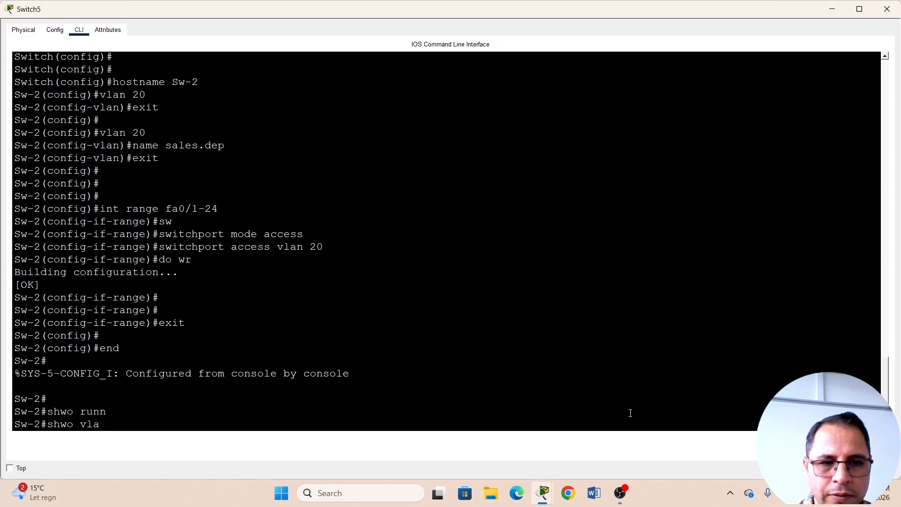
text(n brief)
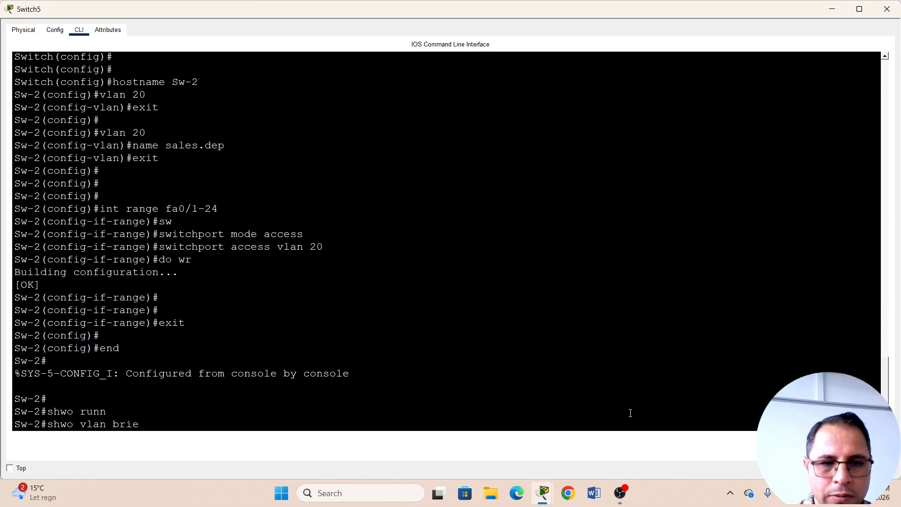
key(Return)
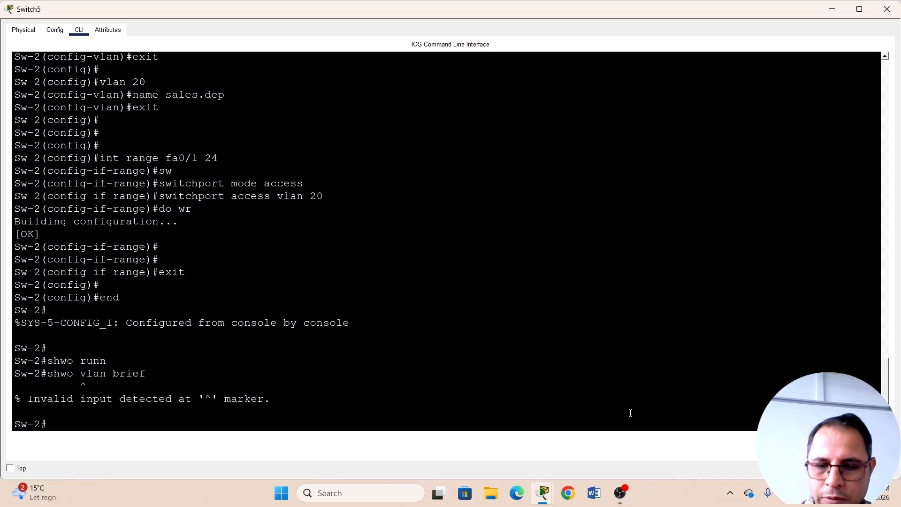
Step: Retry the previous brief VLAN list command on Sw-2 and get back to an empty prompt
key(Up)
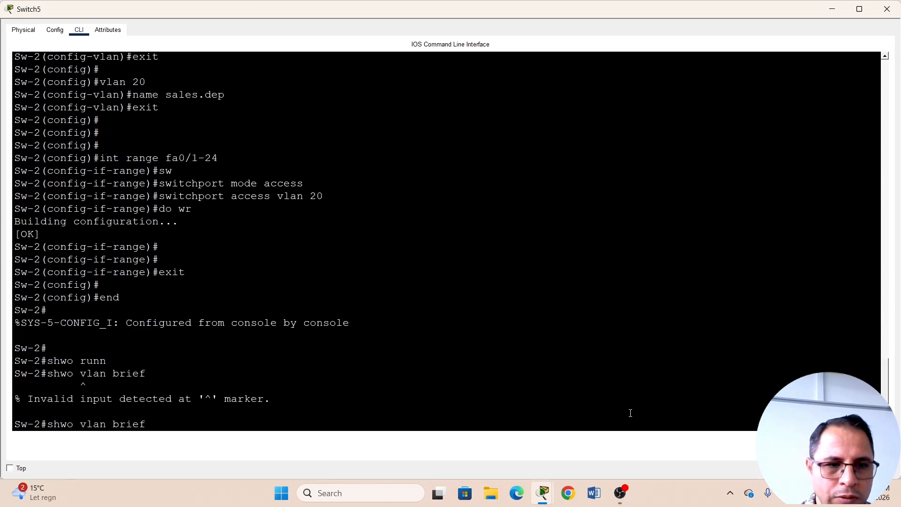
key(BackSpace)
key(BackSpace)
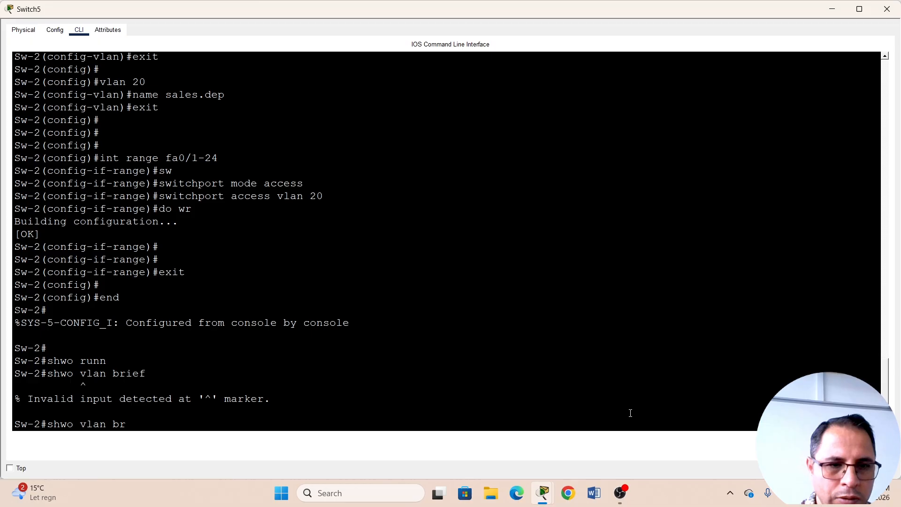
key(BackSpace)
key(BackSpace)
text(brief)
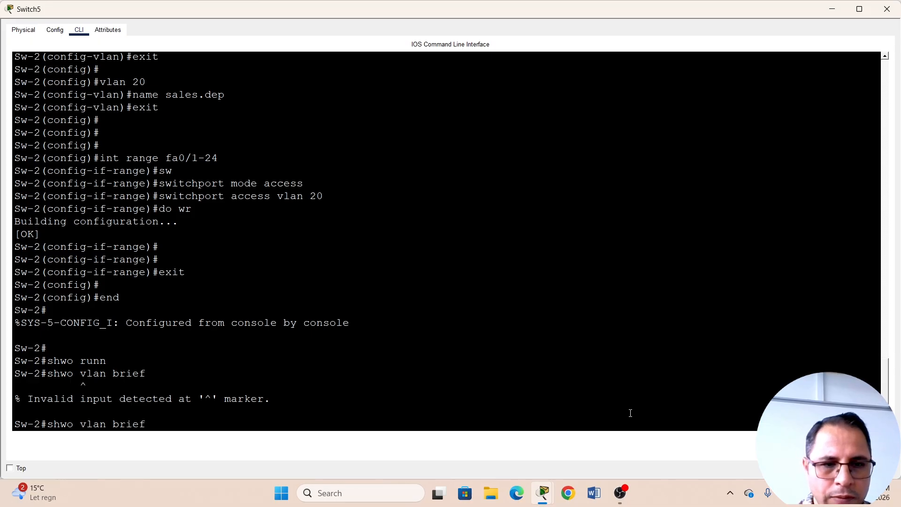
key(Return)
key(Return)
key(Return)
key(Return)
key(Return)
key(Return)
key(Return)
key(Return)
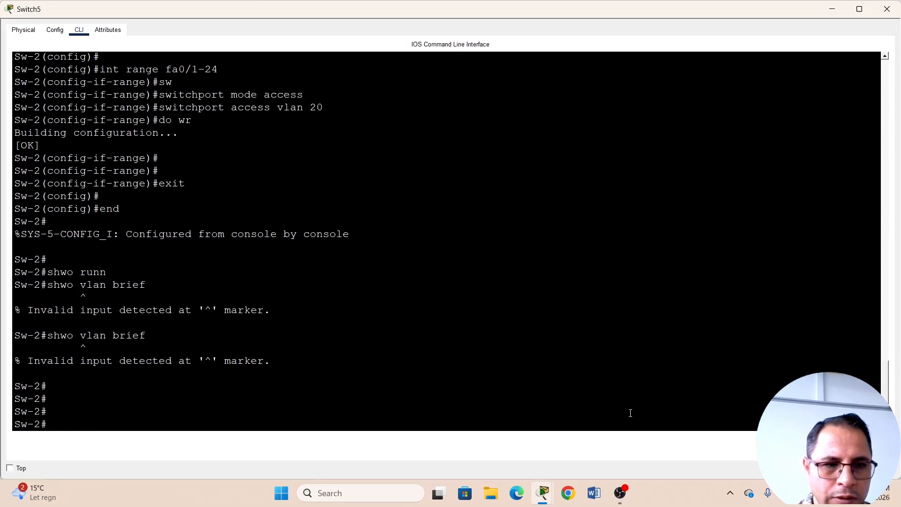
Step: Run show vlan brief on Sw-2, examine the ports listed for VLAN 20, and close the switch window
text(show vla)
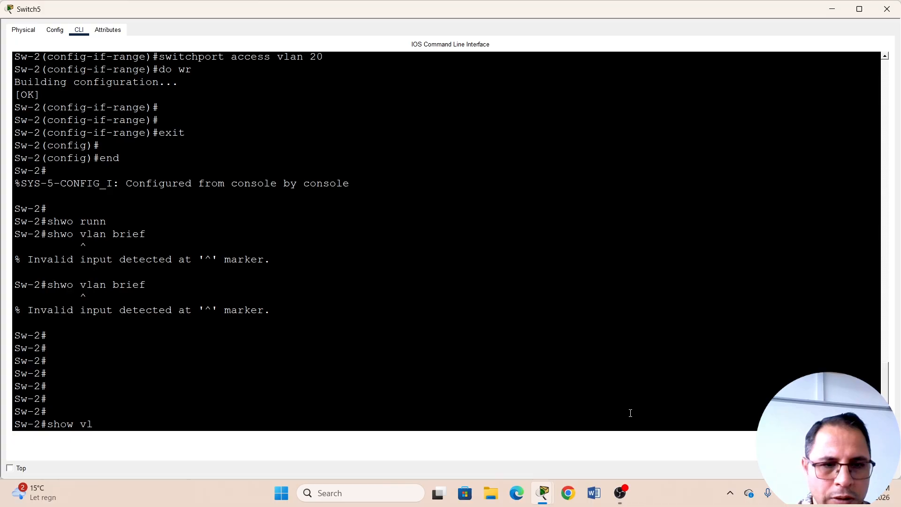
key(Tab)
text(br)
key(Tab)
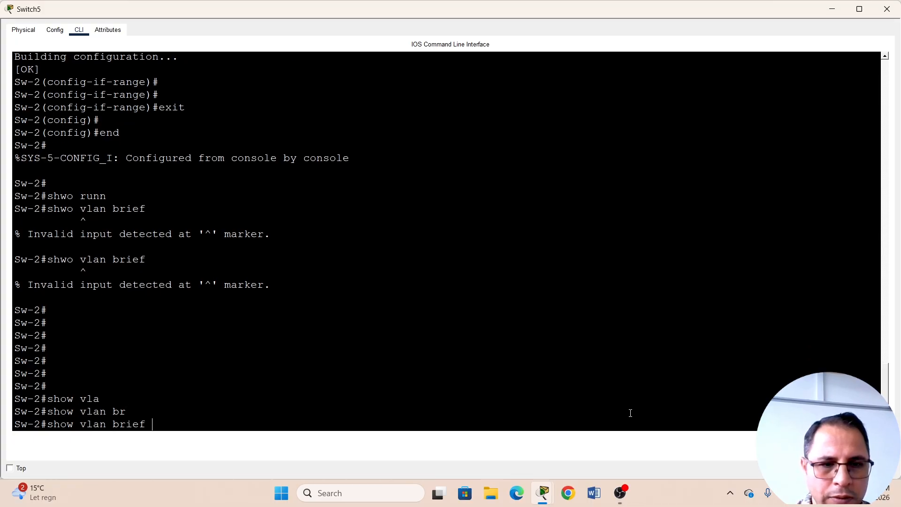
key(Return)
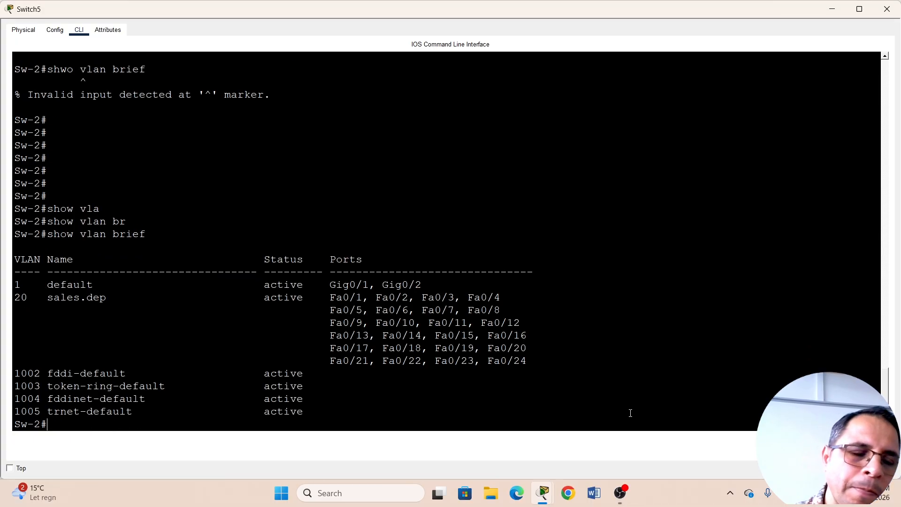
drag(15, 297, 533, 362)
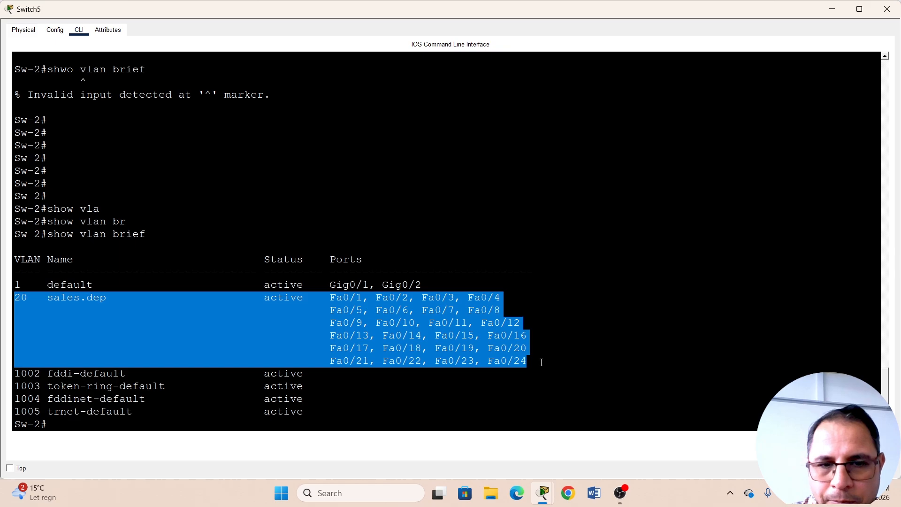
click(887, 9)
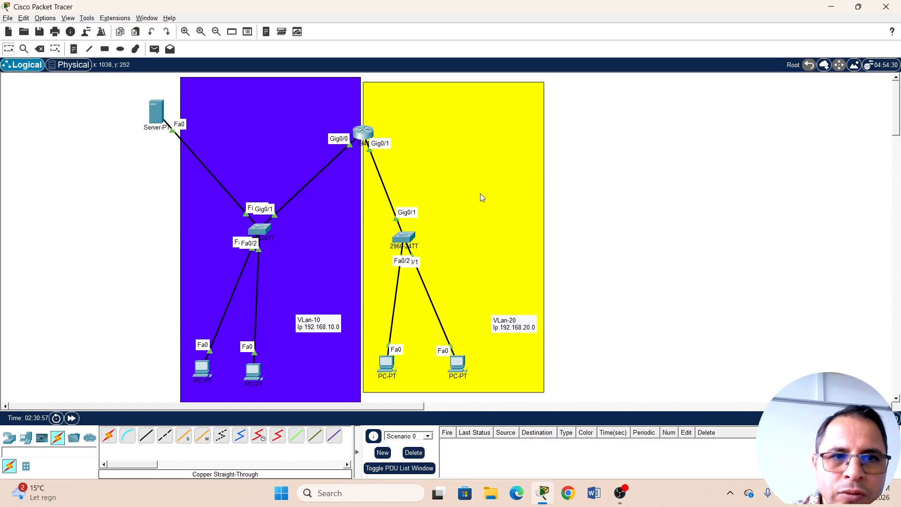
Step: Open the server's IP configuration and set a static IPv4 address of 192.168.10.100 with subnet mask 255.255.255.0
click(156, 111)
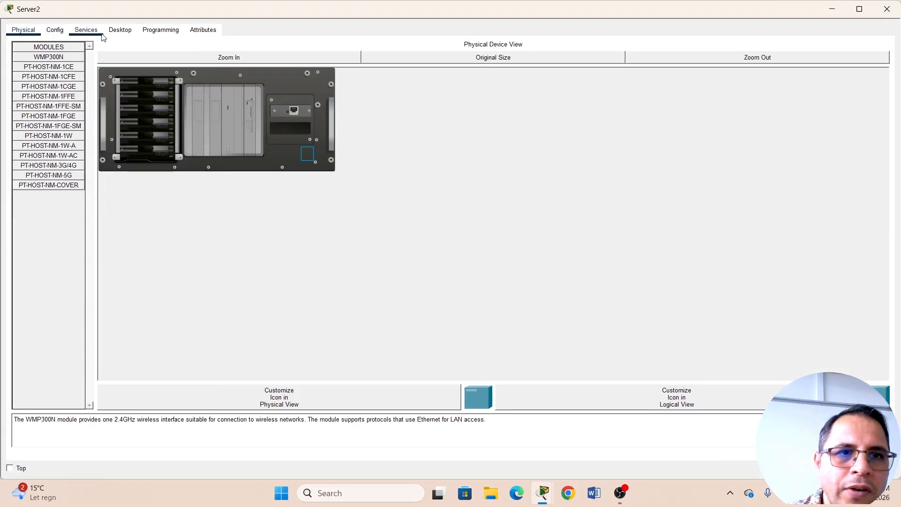
click(120, 30)
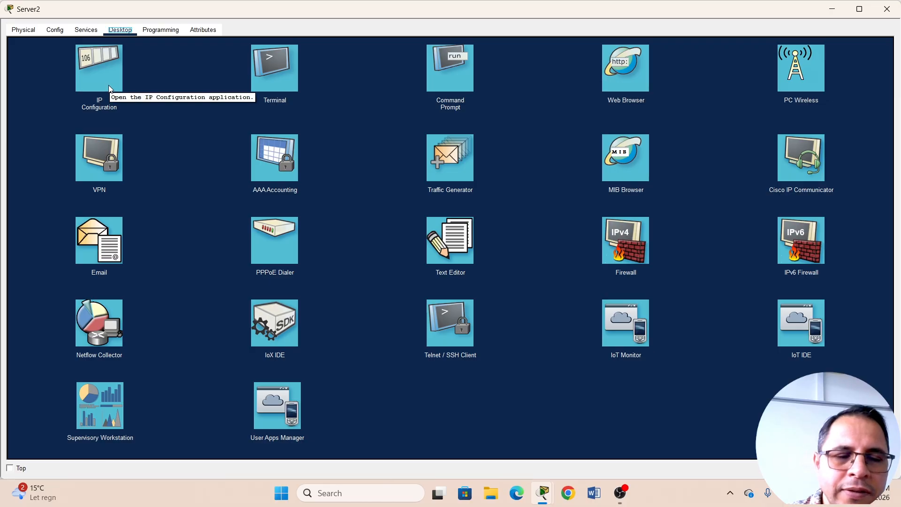
click(887, 9)
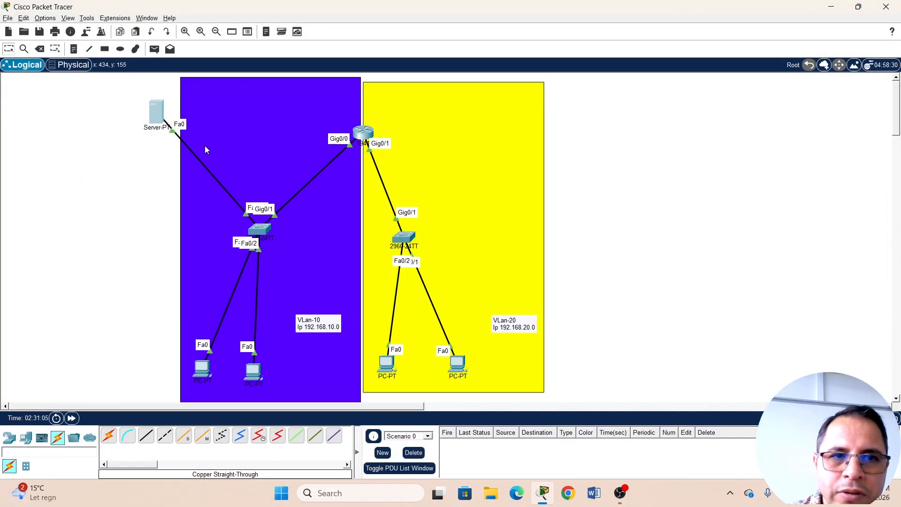
click(164, 125)
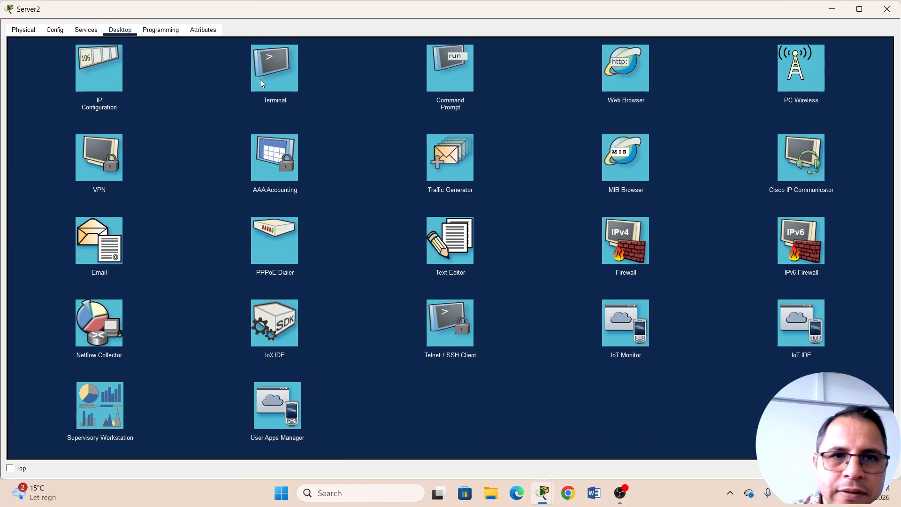
click(107, 80)
click(364, 86)
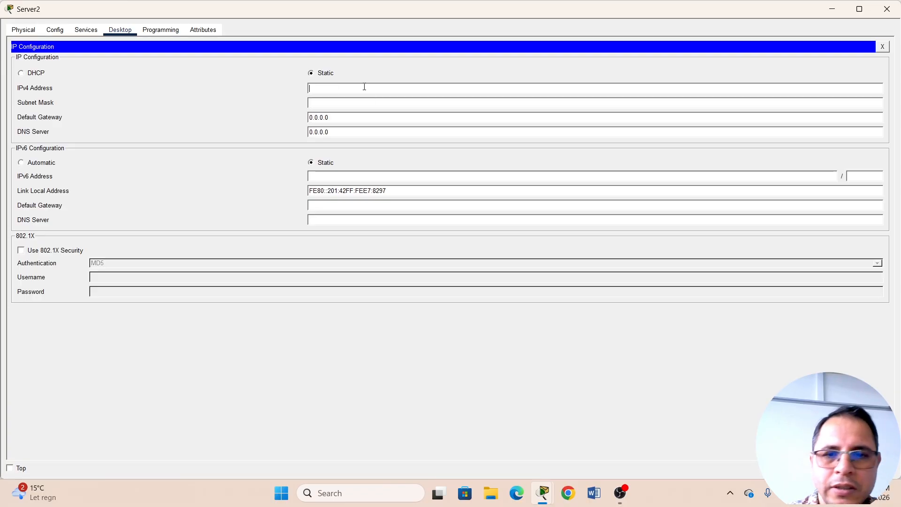
text(192.168)
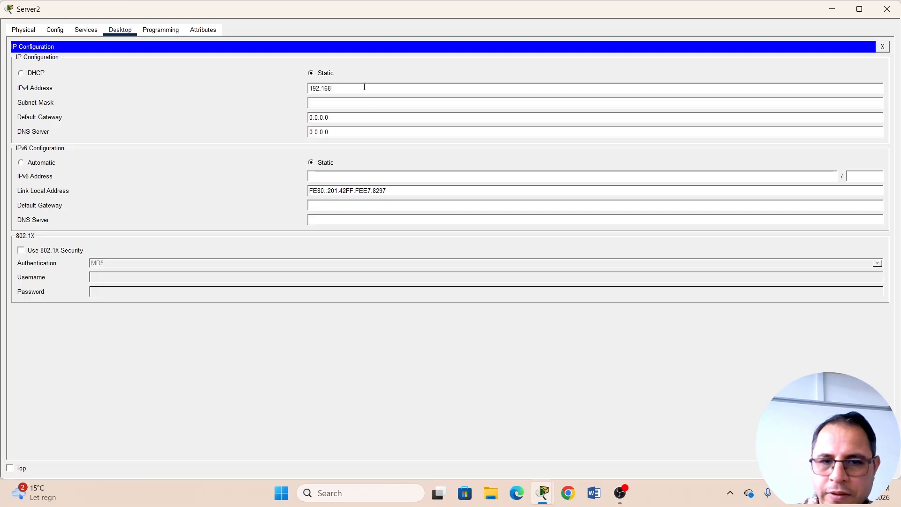
text(.10.)
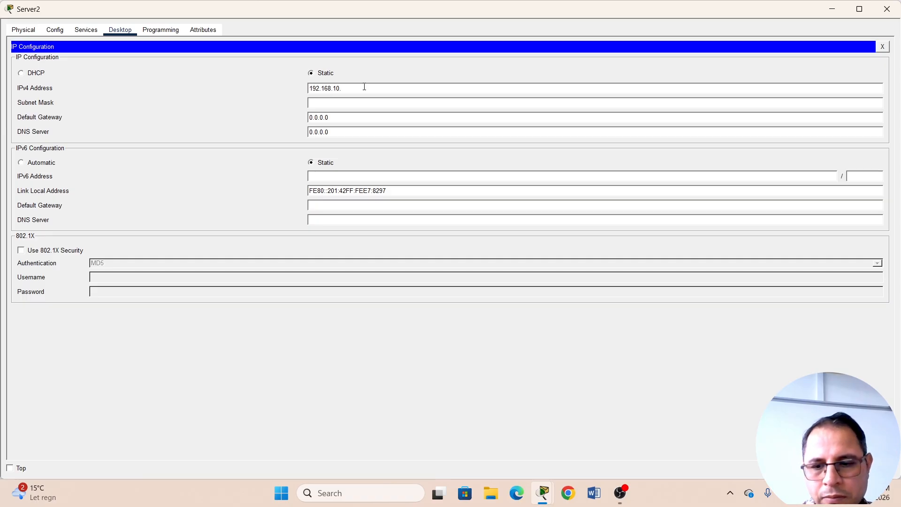
text(100)
key(Tab)
Step: Set the server's default gateway to 192.168.10.1 in its IPv4 configuration
key(Tab)
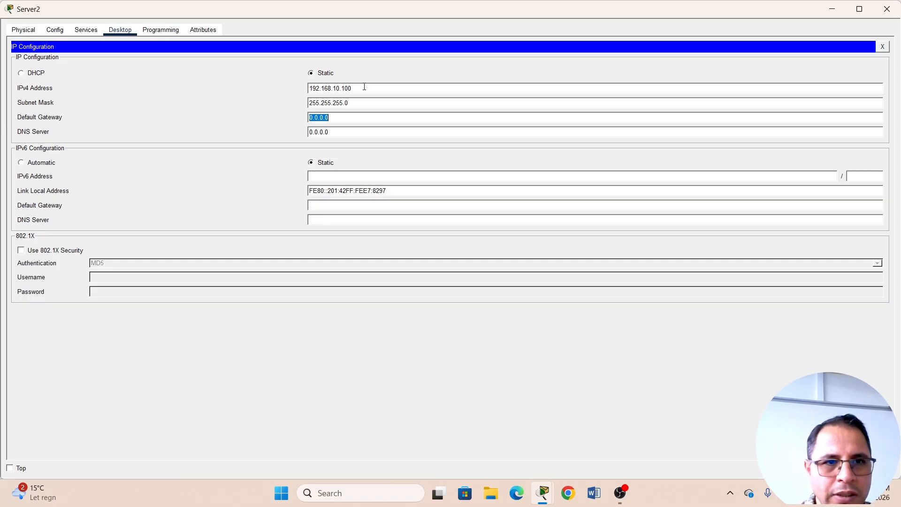
text(192.16)
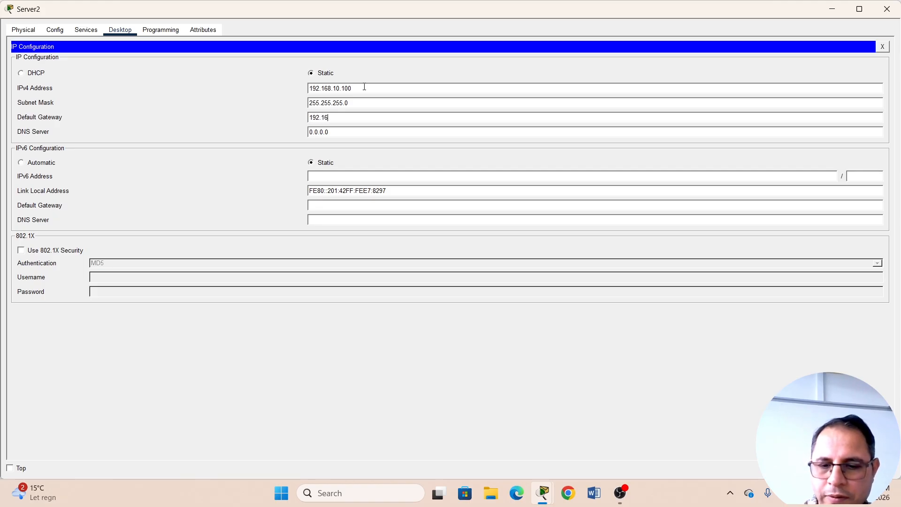
text(8.10.1)
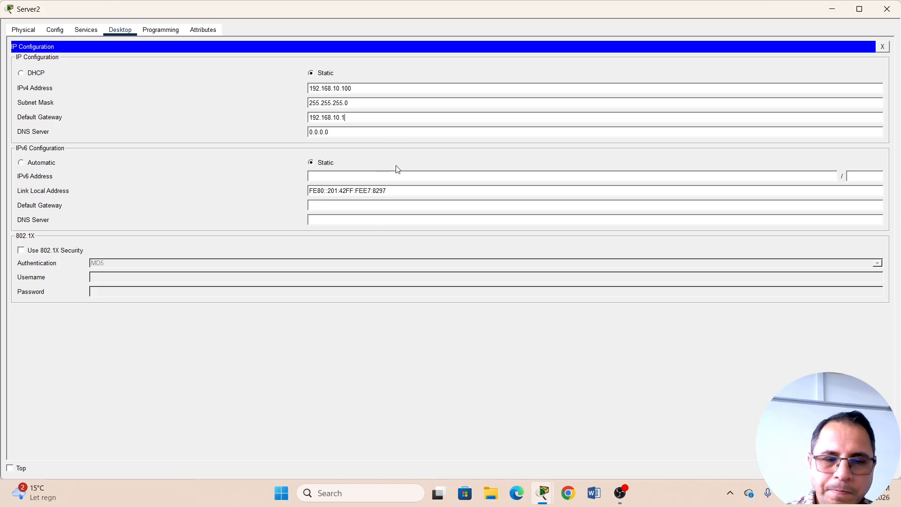
drag(361, 90, 273, 85)
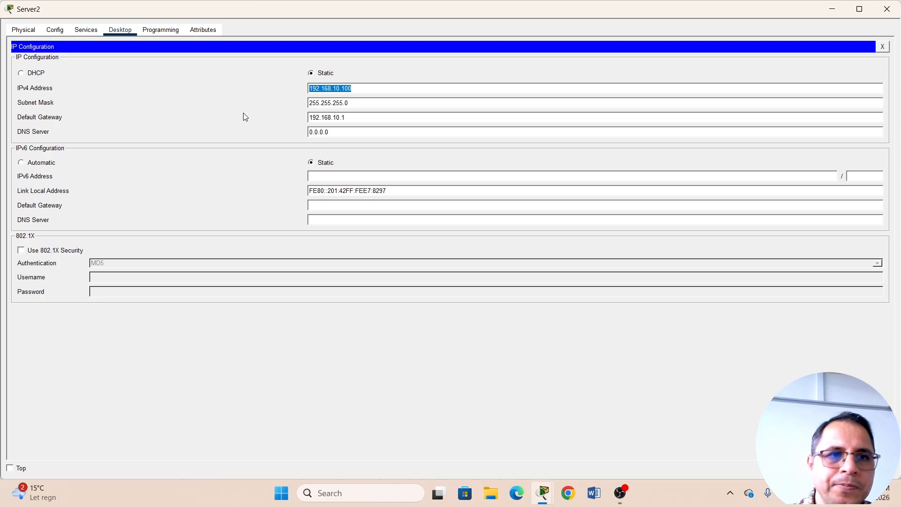
Step: Open the server's DHCP service settings and turn the service on
click(78, 32)
click(41, 68)
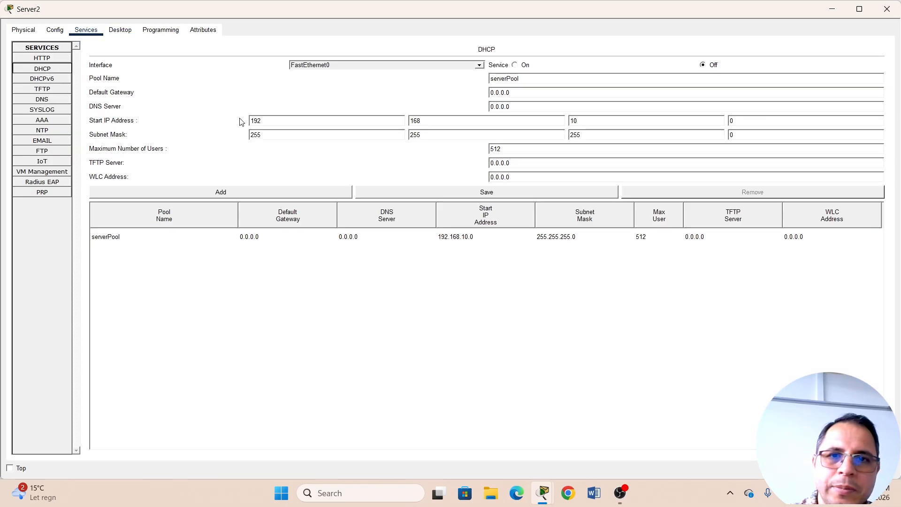
click(515, 66)
click(528, 79)
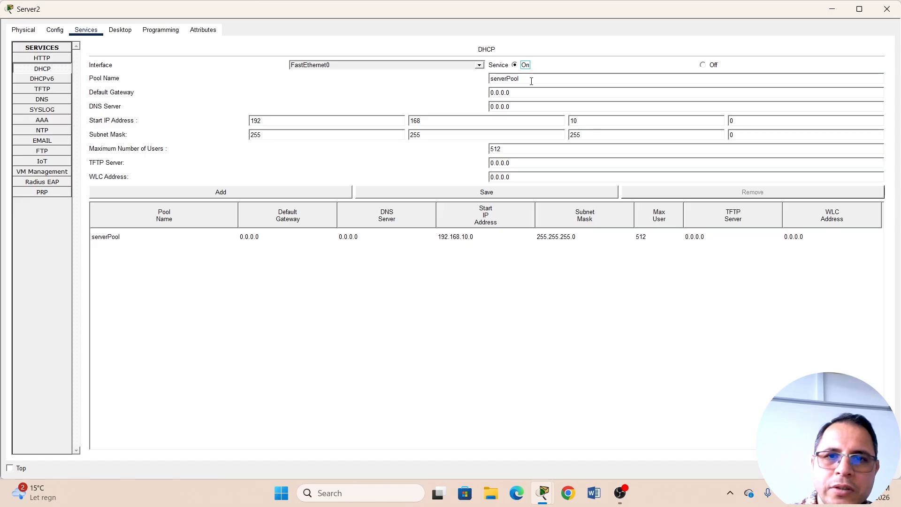
double_click(530, 79)
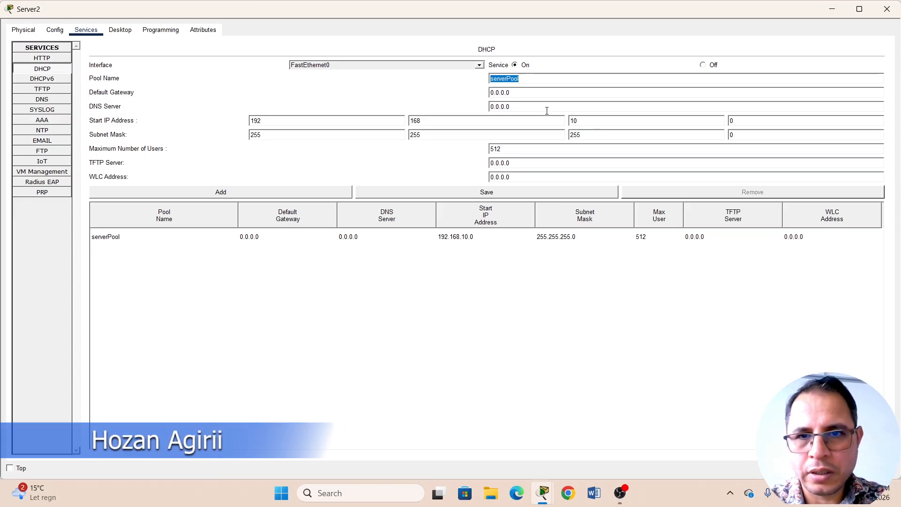
text(kjd k)
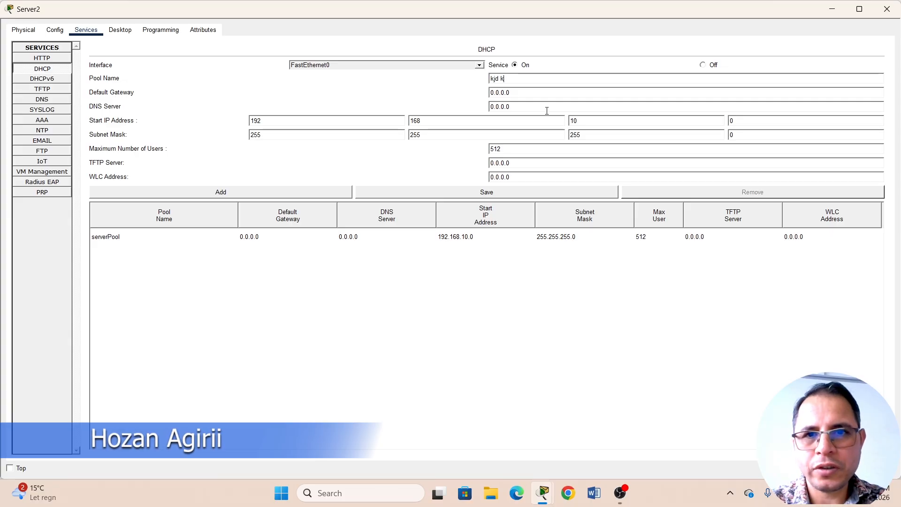
key(BackSpace)
key(BackSpace)
key(BackSpace)
key(BackSpace)
key(BackSpace)
key(BackSpace)
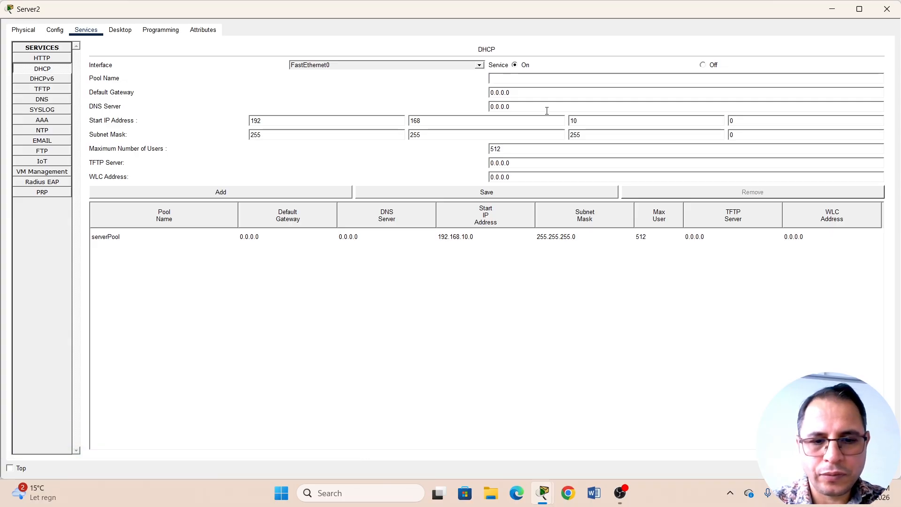
Step: Name the DHCP pool vlan-10 and save it as a new pool, accepting the notice
text(vlan)
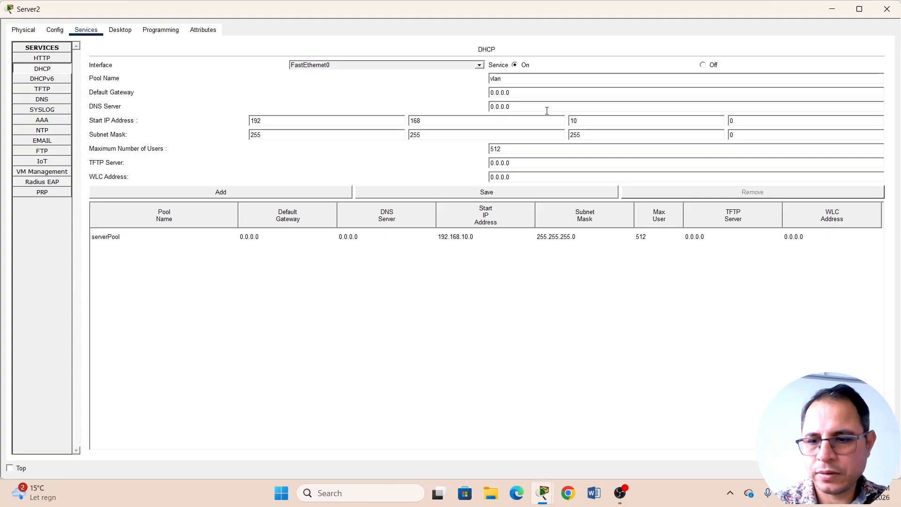
text(-10)
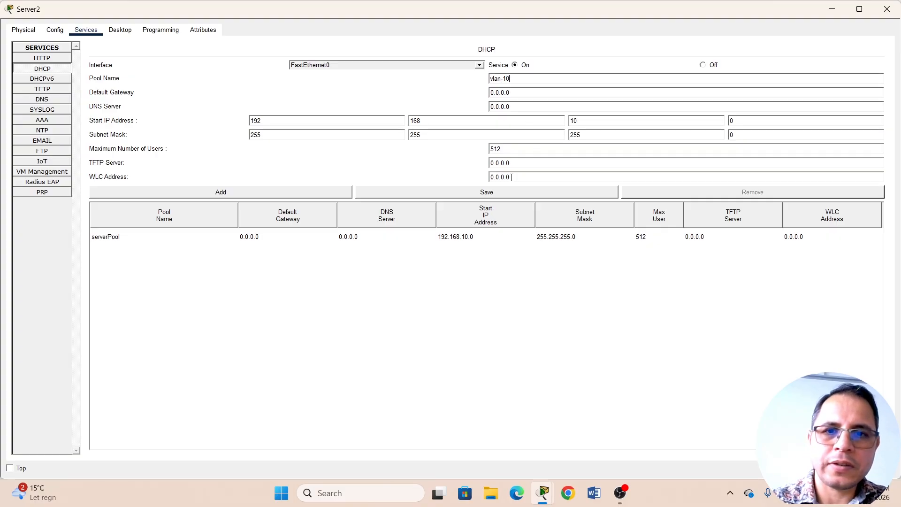
click(495, 193)
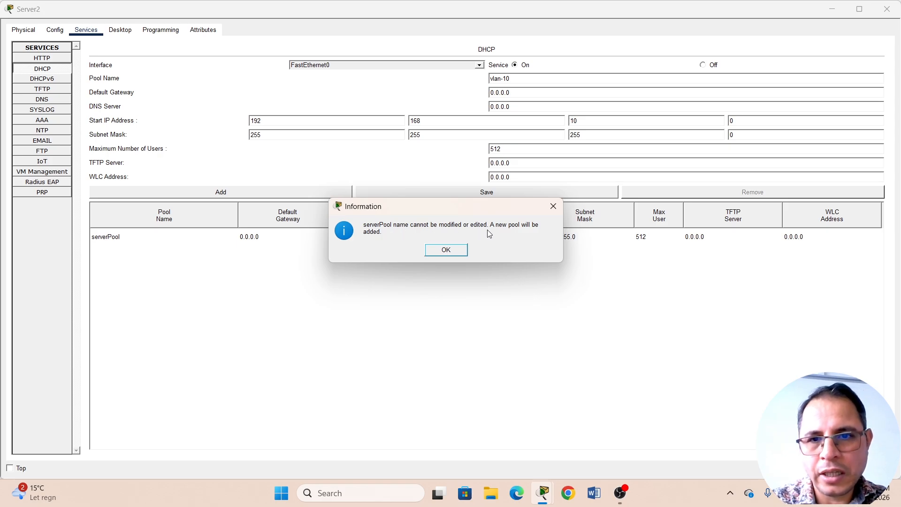
click(446, 250)
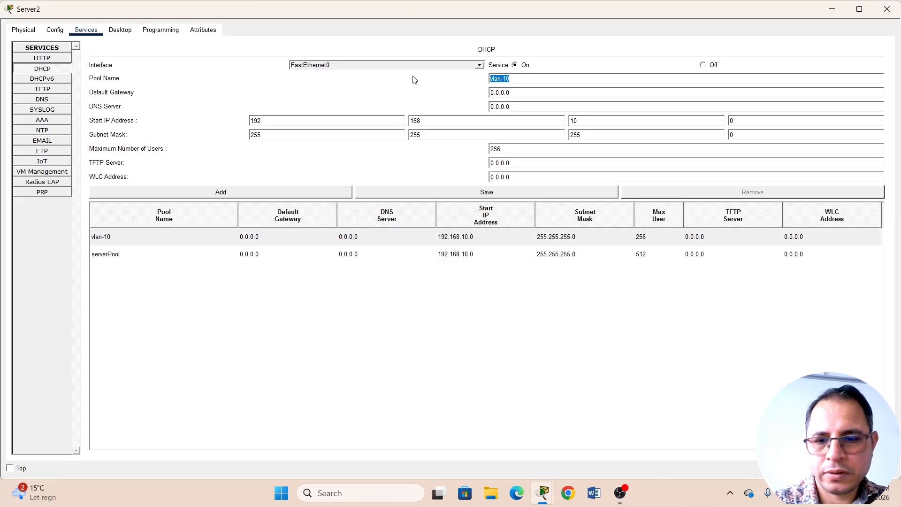
Step: Set the default serverPool's start IP address and subnet mask both to 0.0.0.0 and save the pool
key(BackSpace)
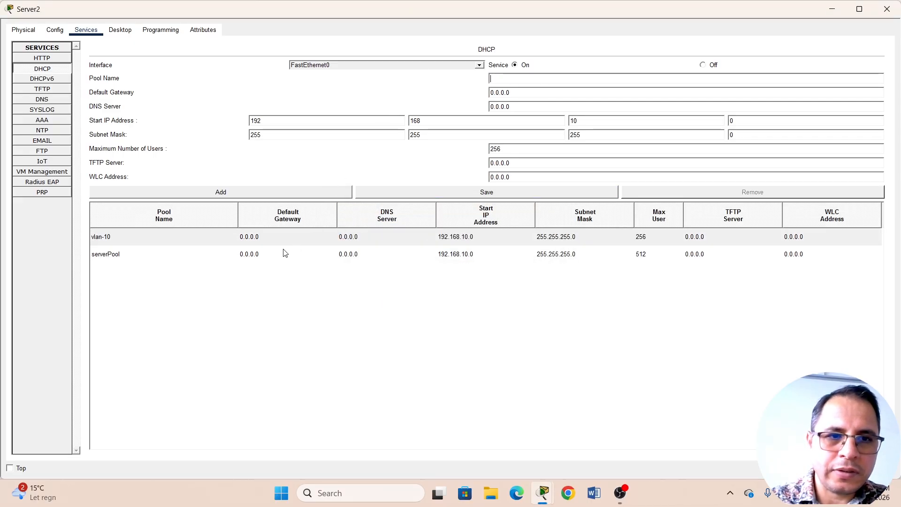
click(369, 256)
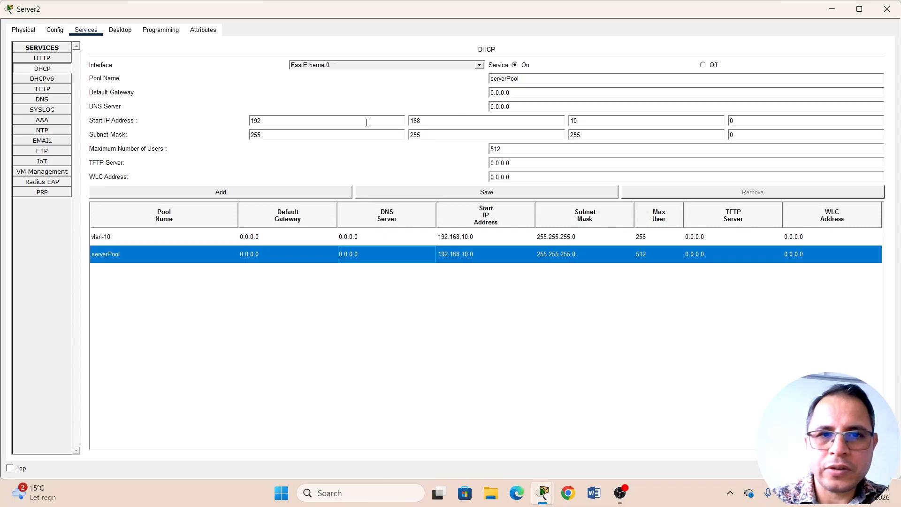
click(321, 119)
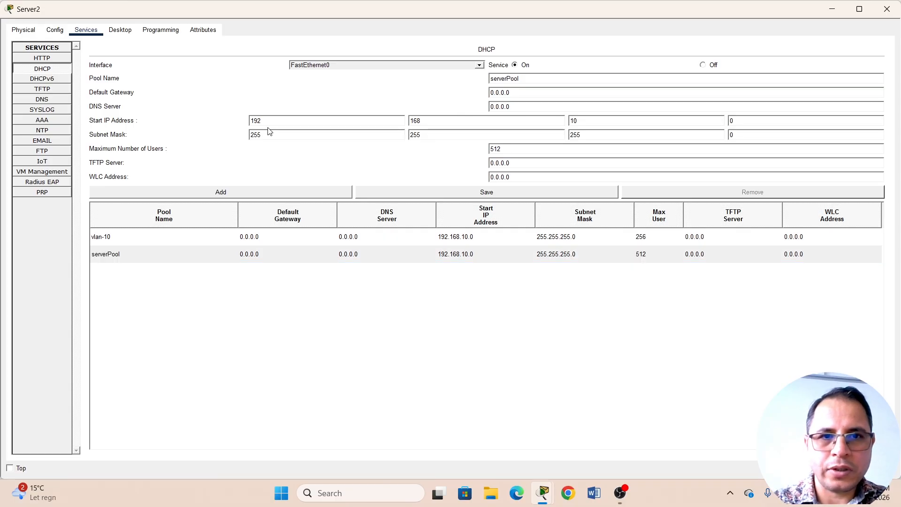
drag(269, 121, 221, 118)
text(0.0.0.)
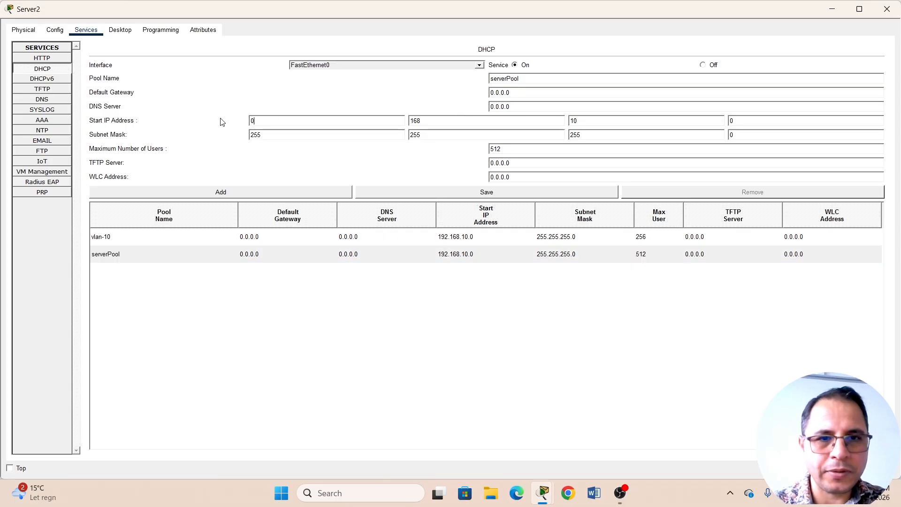
key(Tab)
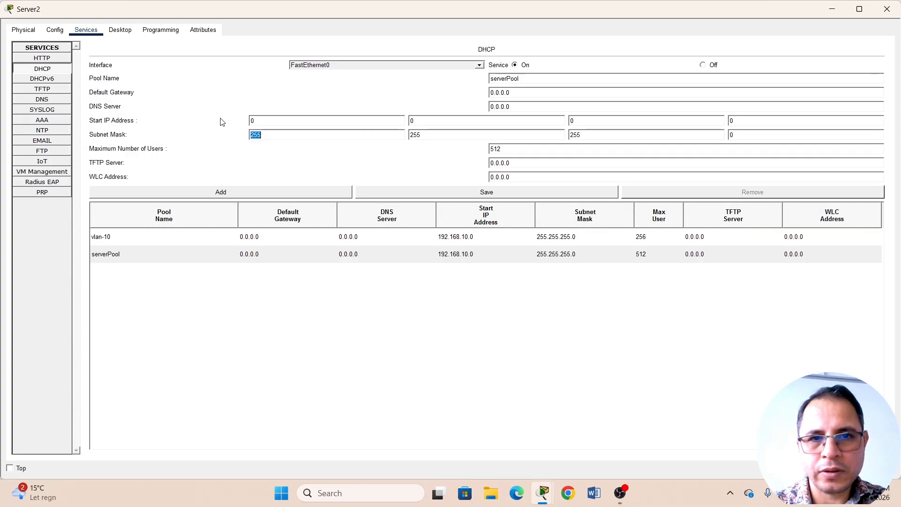
text(0.0.0.0)
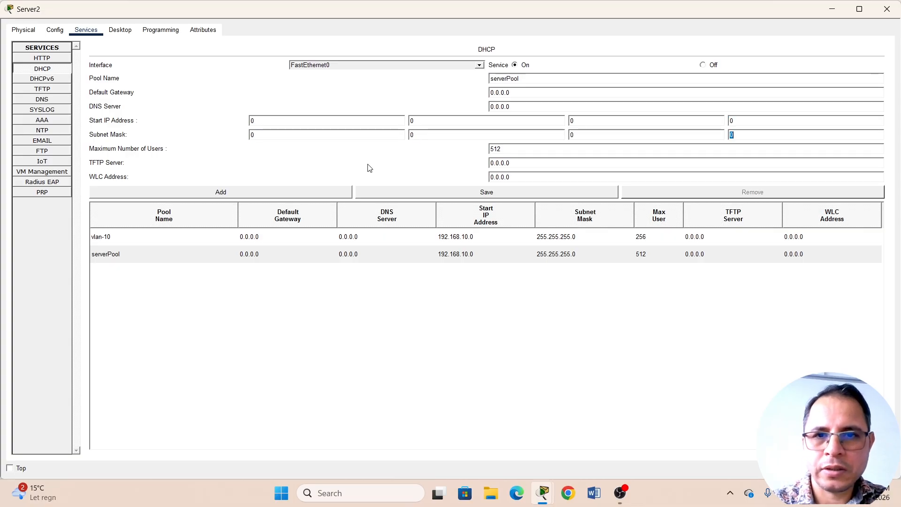
click(469, 196)
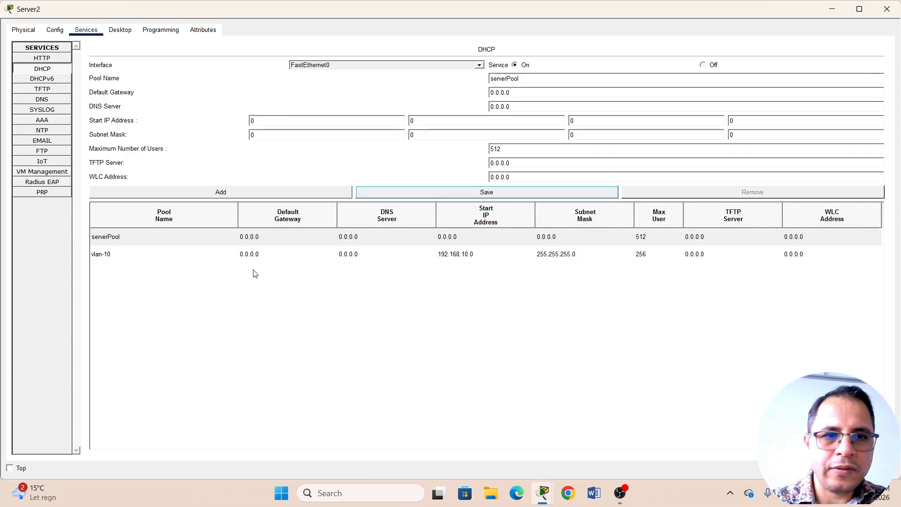
Step: Select the vlan-10 DHCP pool and set its default gateway to 192.168.10.1
click(259, 256)
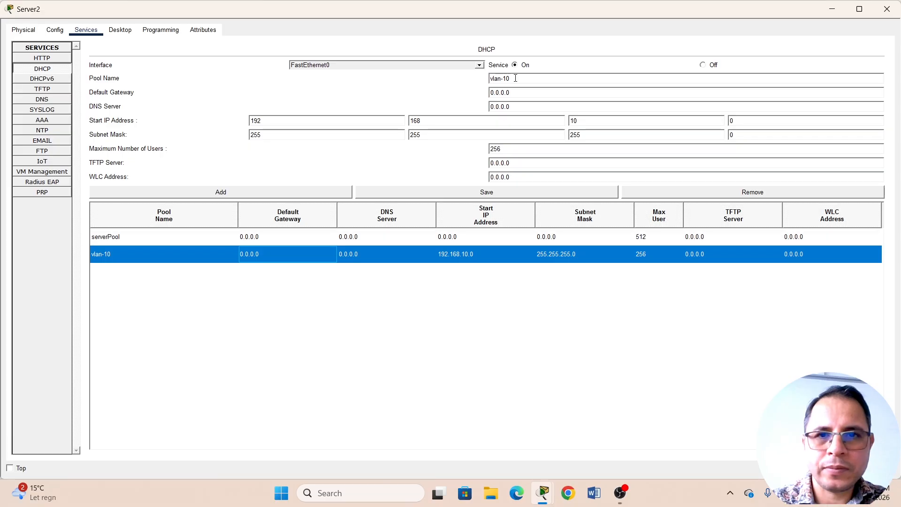
key(Tab)
text(192)
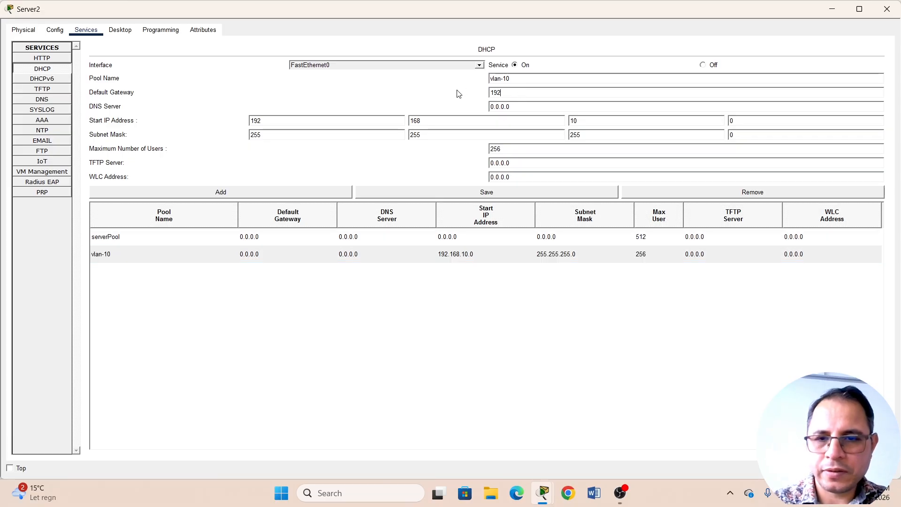
text(.16)
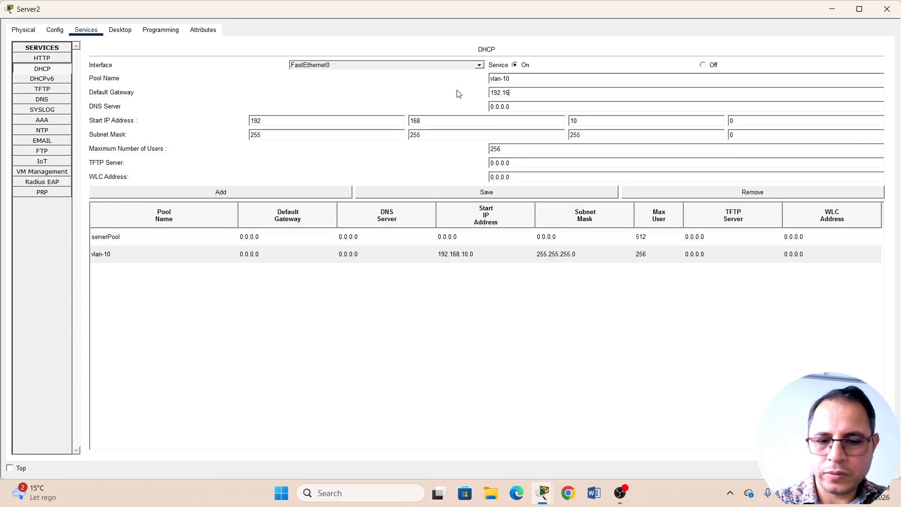
text(8.)
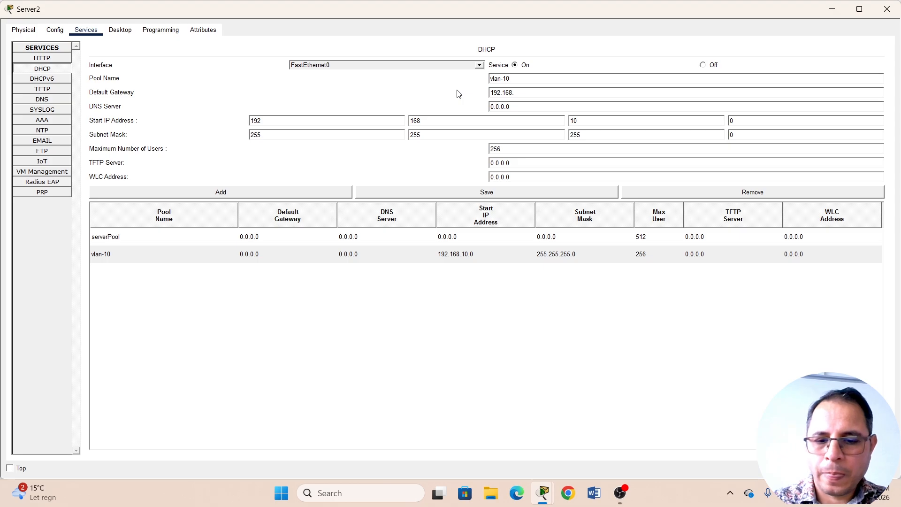
text(10.1)
key(Tab)
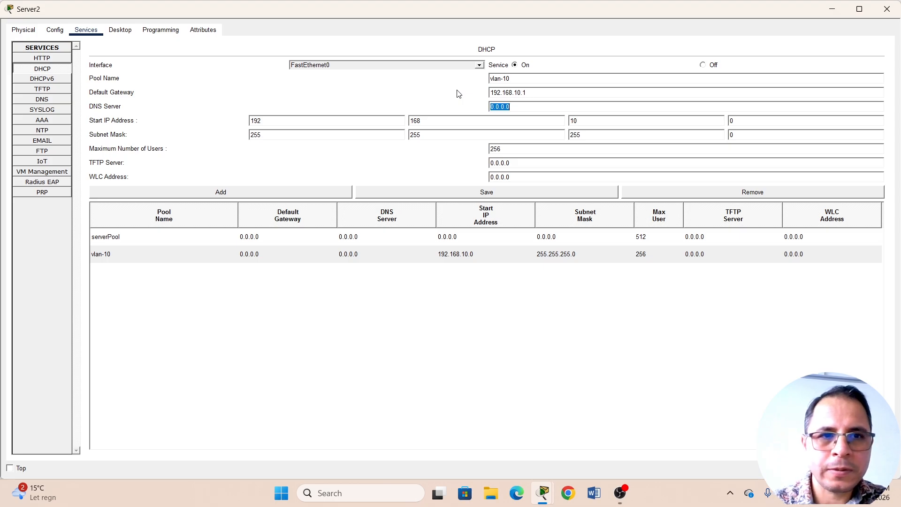
Step: Set the vlan-10 pool's start IP address to 192.168.10.25
key(Tab)
key(Tab)
key(Tab)
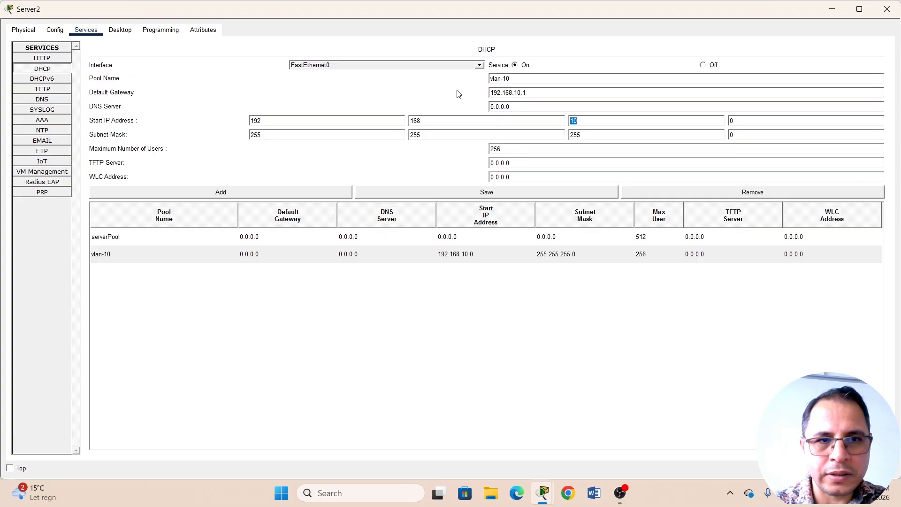
key(Tab)
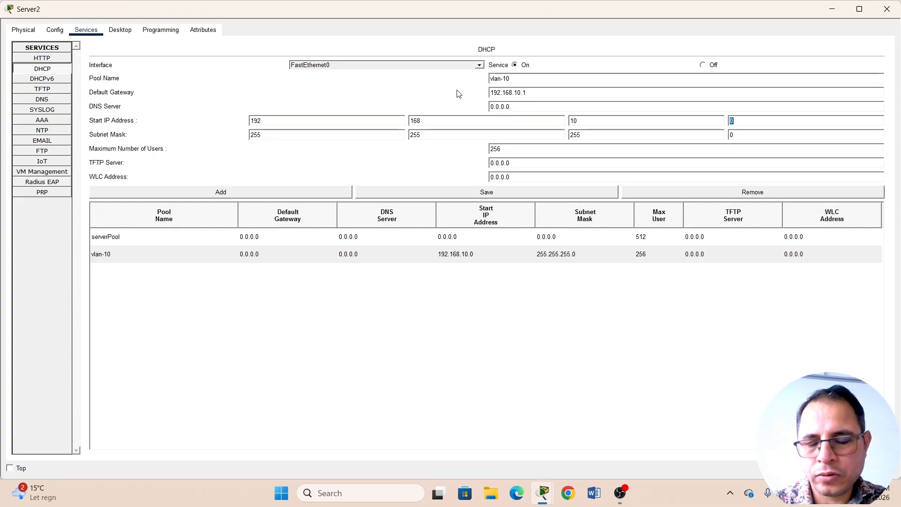
text(25)
Step: Set the vlan-10 pool's maximum number of users to 150 and save the changes to the pool
key(Tab)
key(Tab)
key(Tab)
key(Tab)
key(Tab)
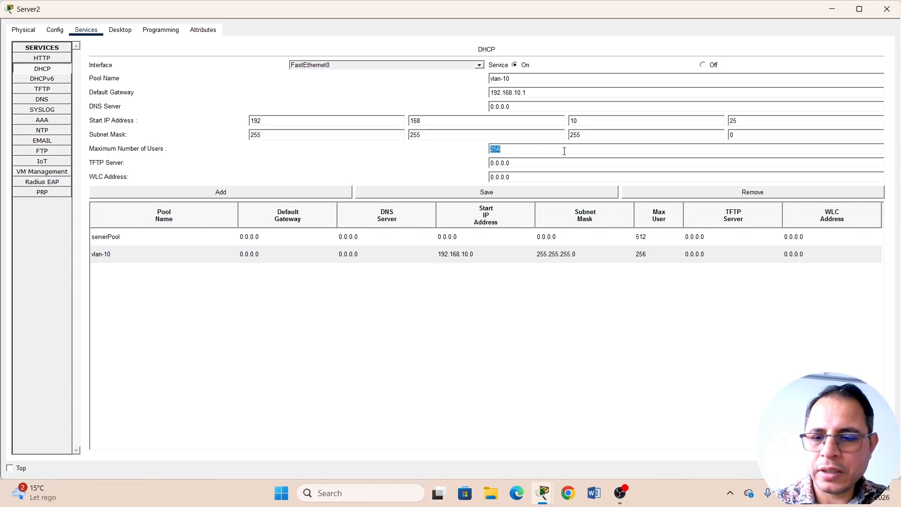
text(150)
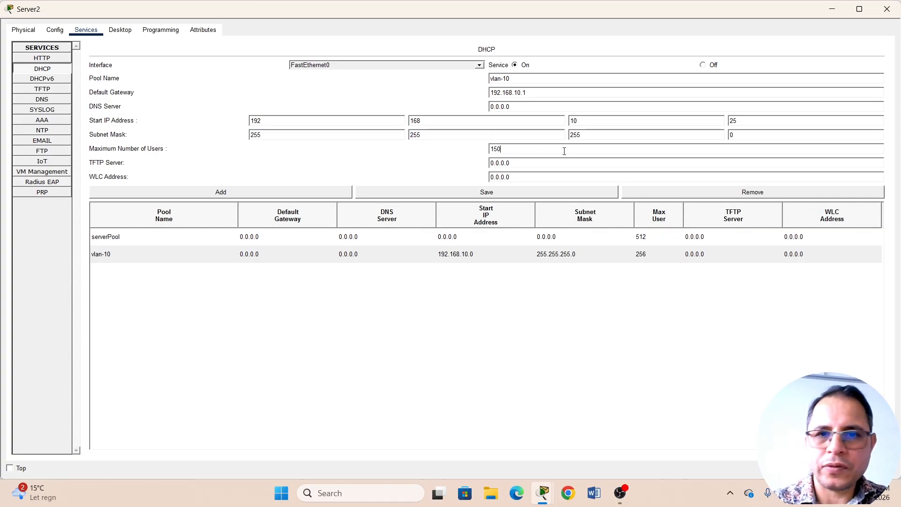
click(281, 194)
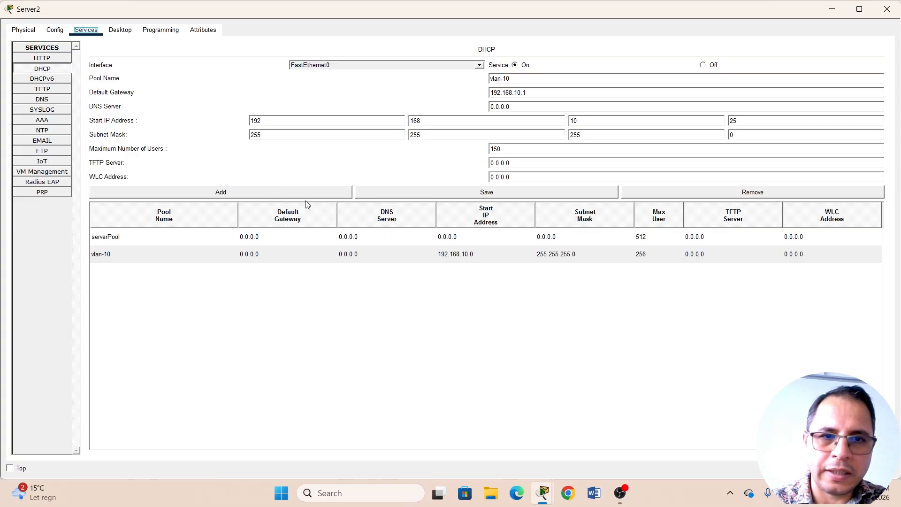
click(304, 197)
click(440, 250)
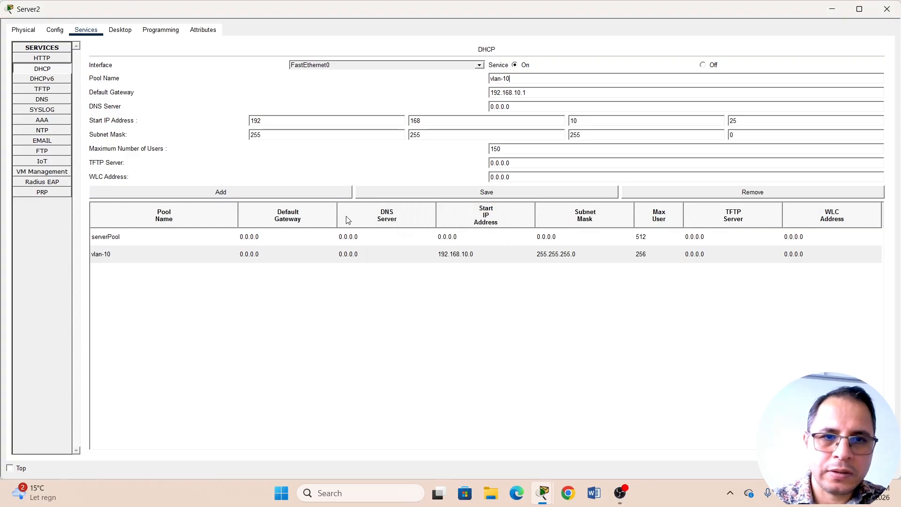
click(438, 194)
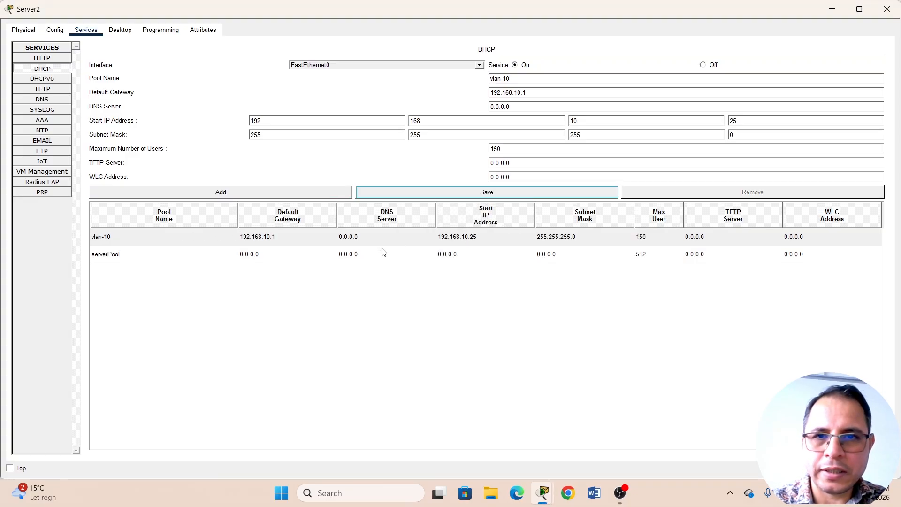
Step: Enter vlan-20 as the name of another DHCP pool and set its default gateway to 192.168.20.1
click(516, 79)
key(BackSpace)
key(BackSpace)
text(20)
key(Tab)
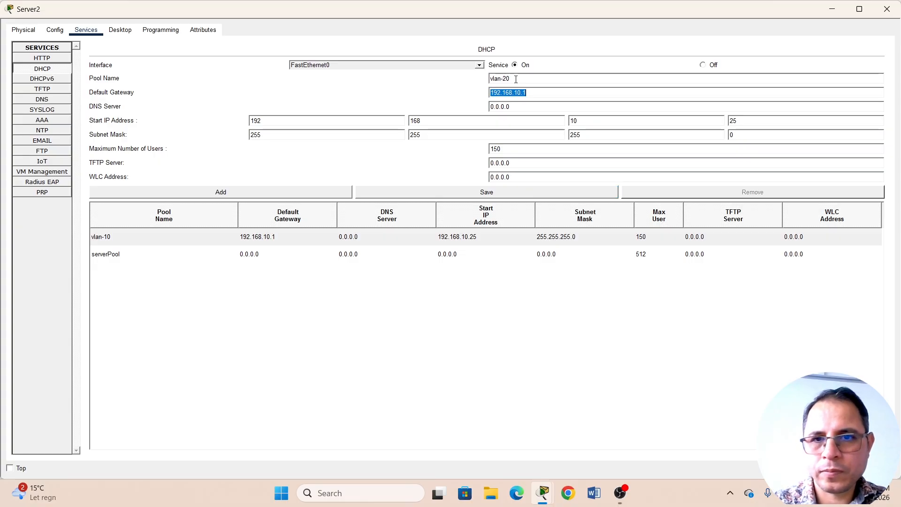
key(End)
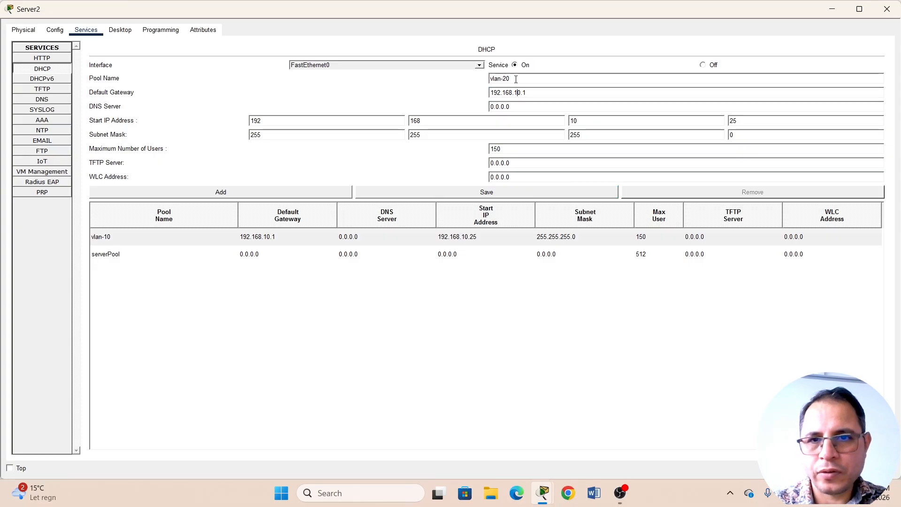
key(BackSpace)
text(2)
key(Tab)
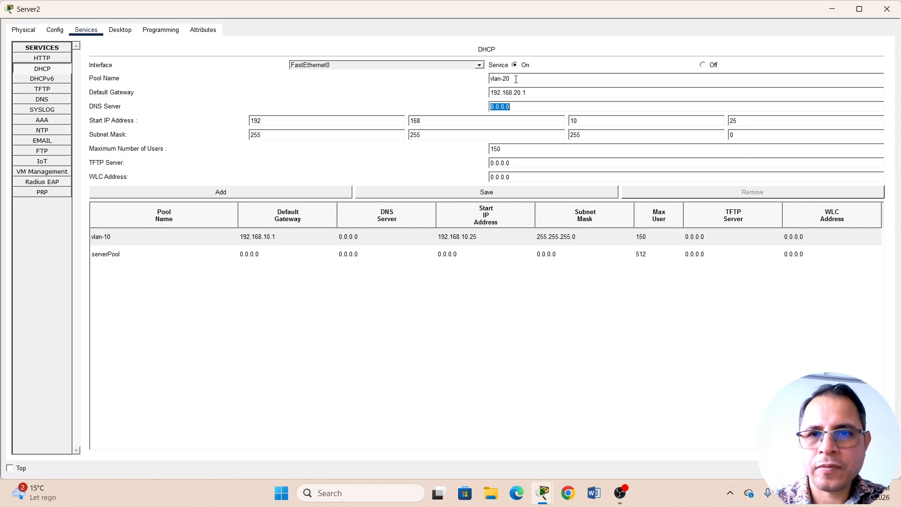
Step: Set the vlan-20 pool's start IP address to 192.168.20.80
key(Tab)
key(Tab)
key(Tab)
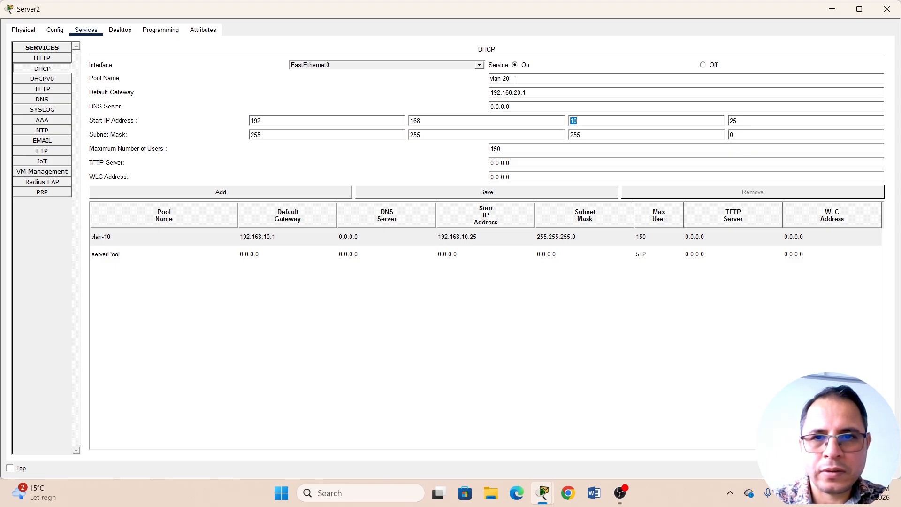
text(20)
key(Tab)
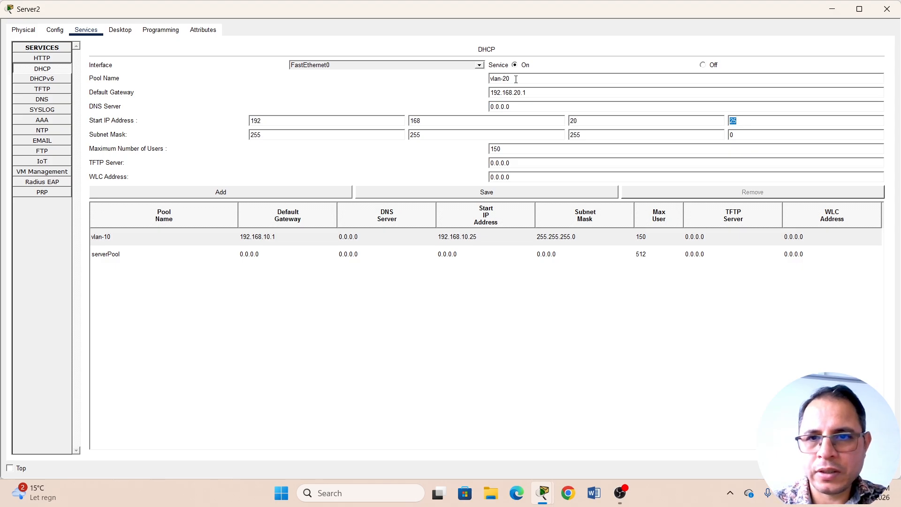
text(80)
key(Tab)
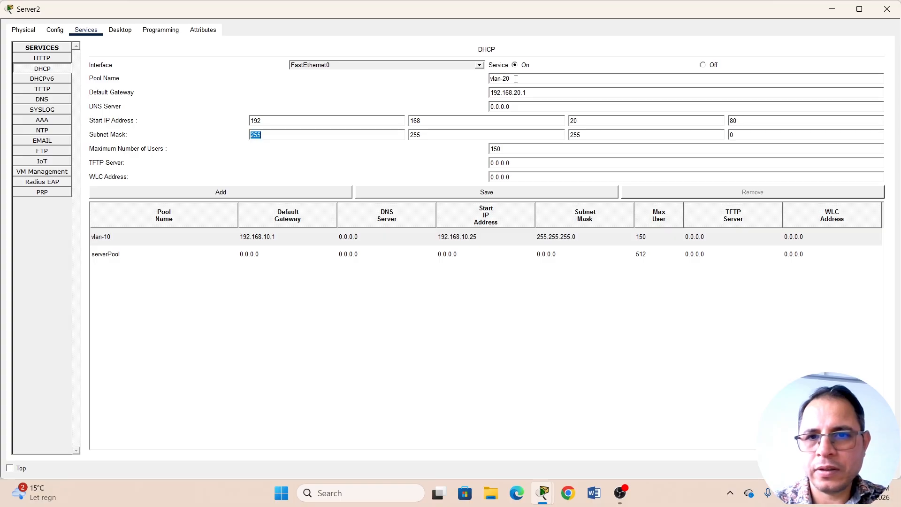
Step: Add the vlan-20 pool to the server's DHCP pools and close the server's configuration window
key(Tab)
key(Tab)
key(Tab)
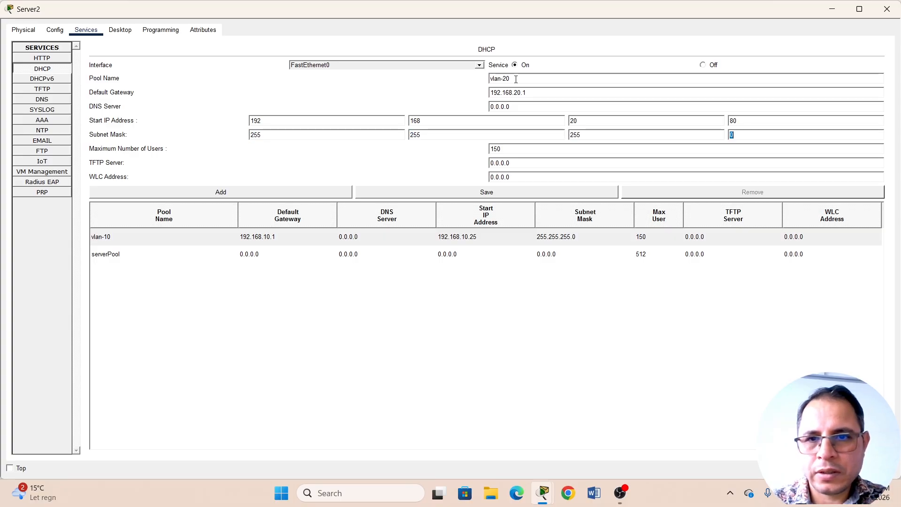
key(Tab)
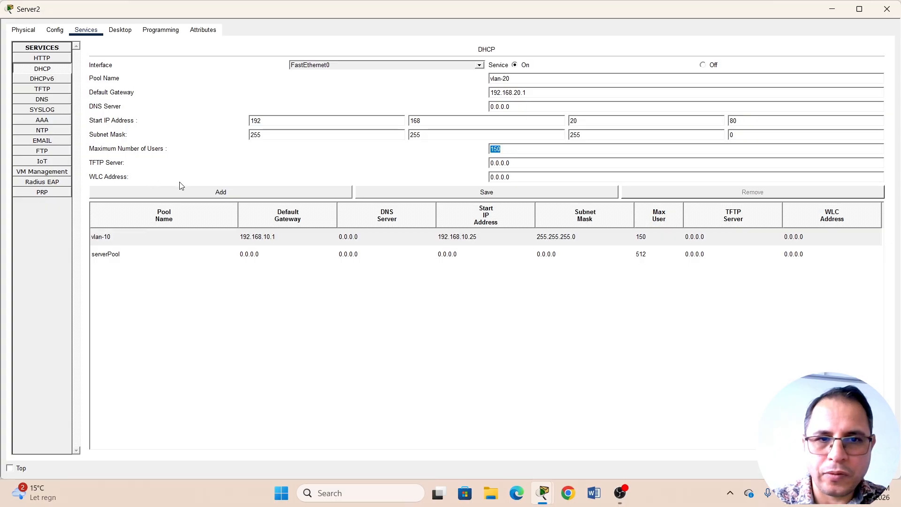
click(214, 193)
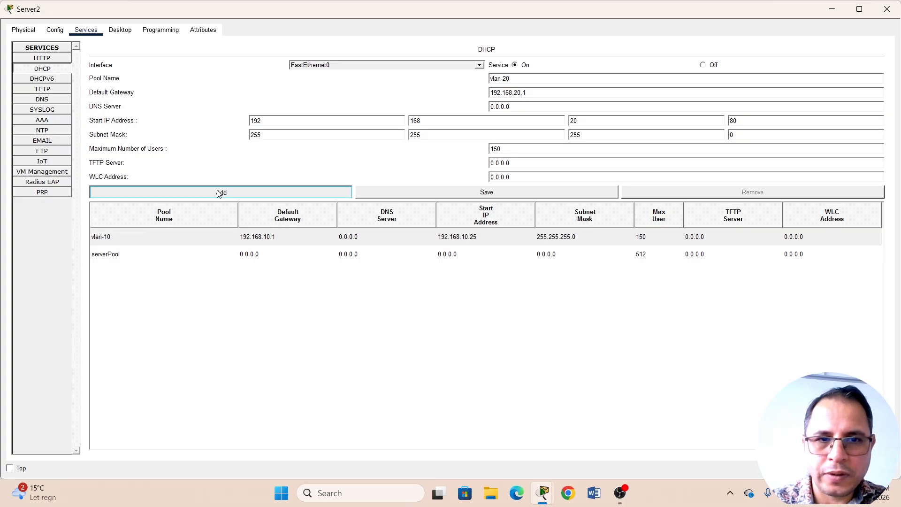
click(887, 9)
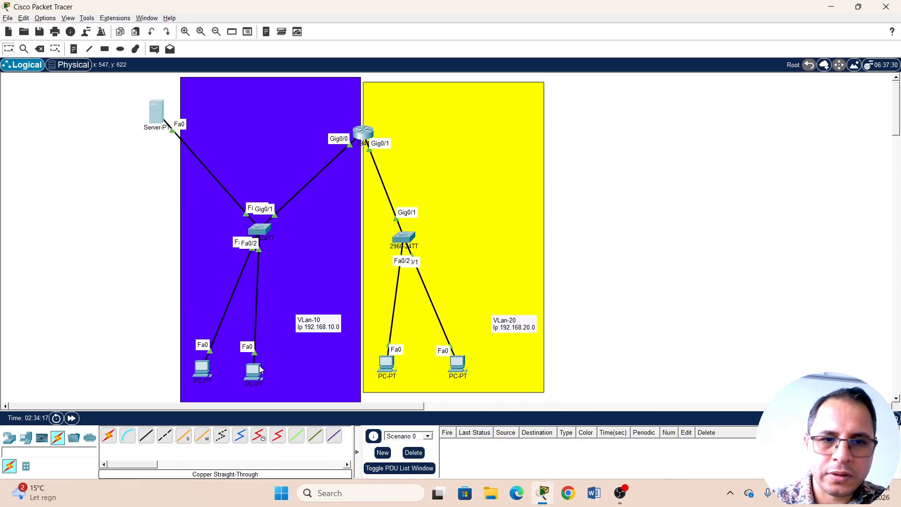
Step: Switch the IPv4 configuration of PC9 in VLAN 10 to DHCP and close its window
mouse_move(256, 378)
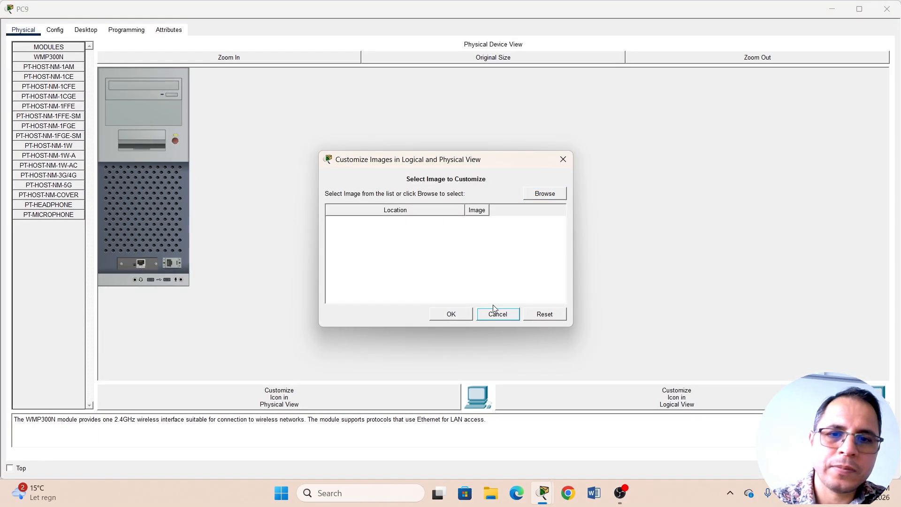
click(495, 311)
click(86, 30)
click(100, 75)
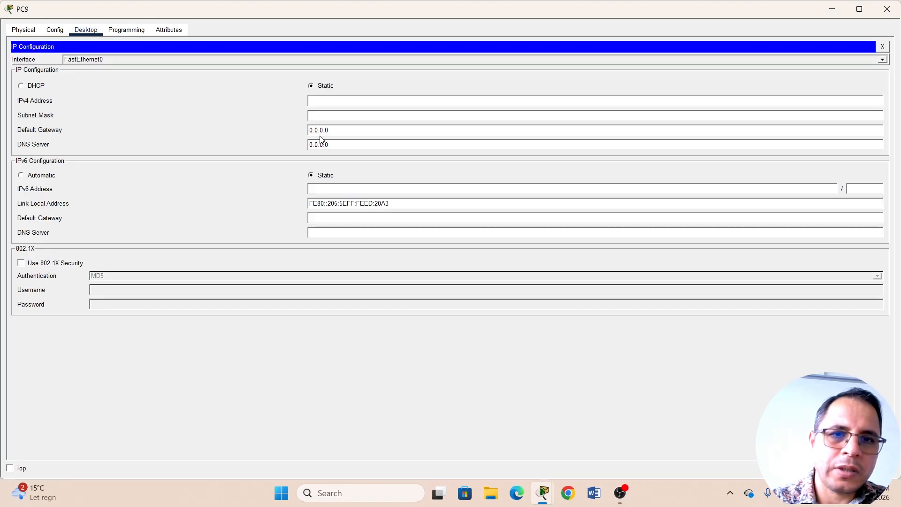
click(36, 85)
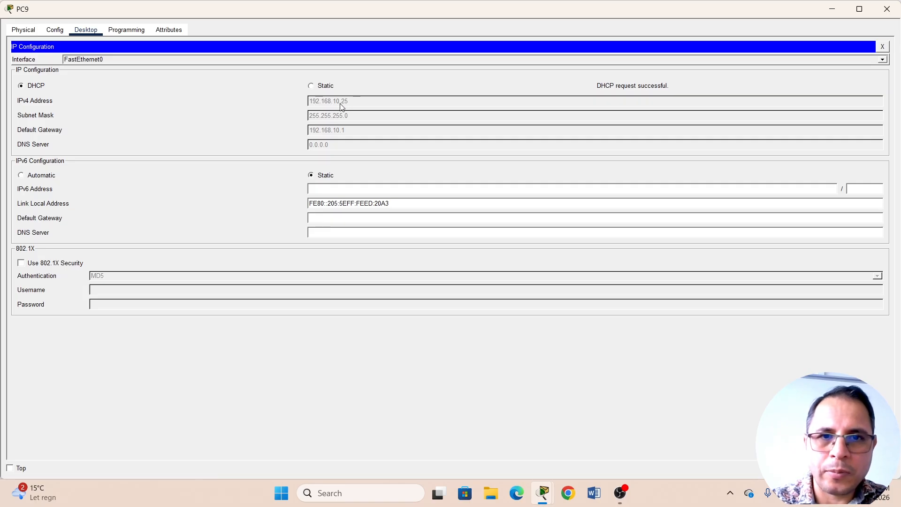
click(886, 9)
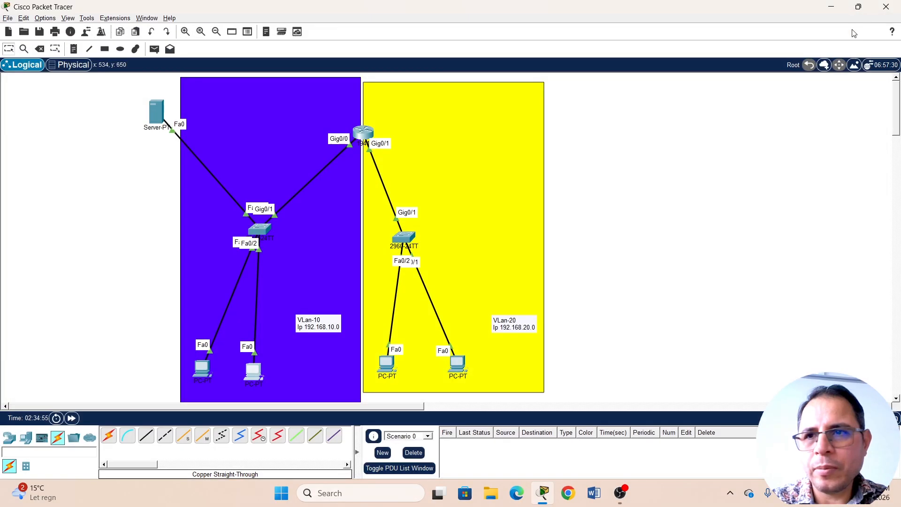
Step: Switch the IPv4 configuration of PC11 in VLAN 20 to DHCP and close its window
click(456, 366)
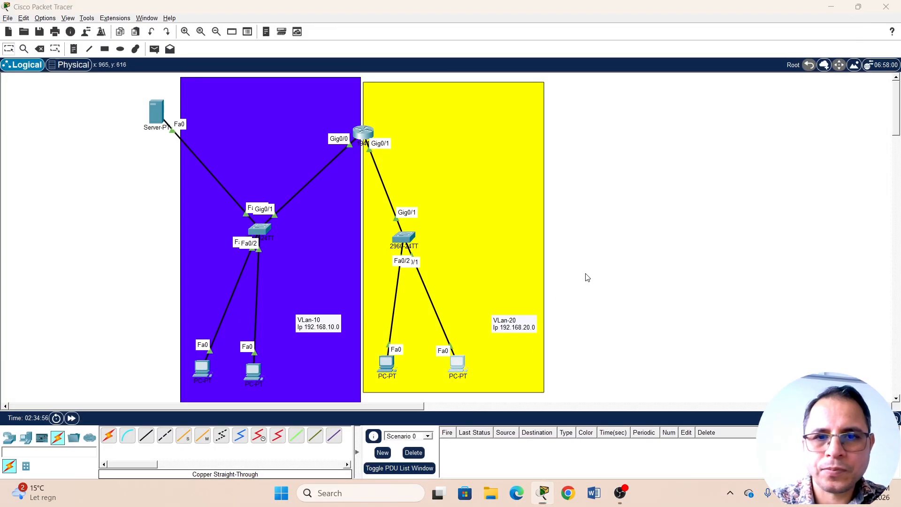
click(89, 31)
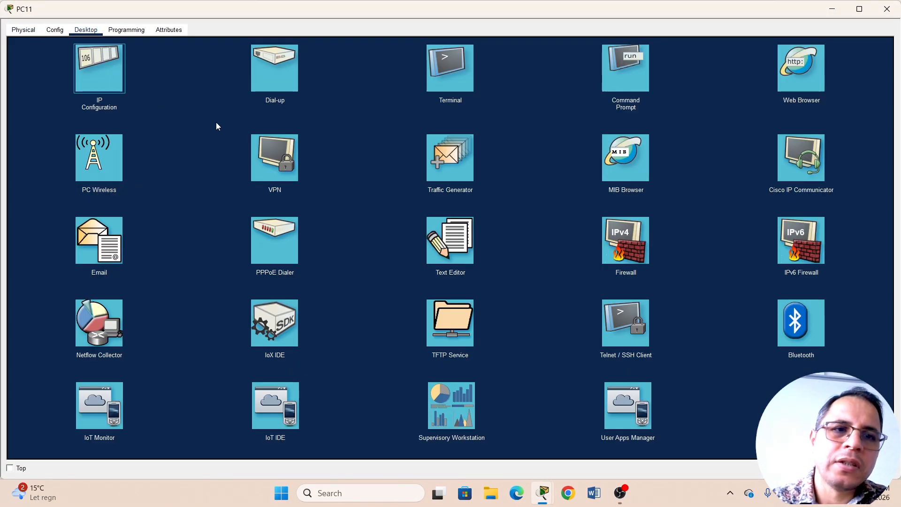
click(98, 68)
click(21, 85)
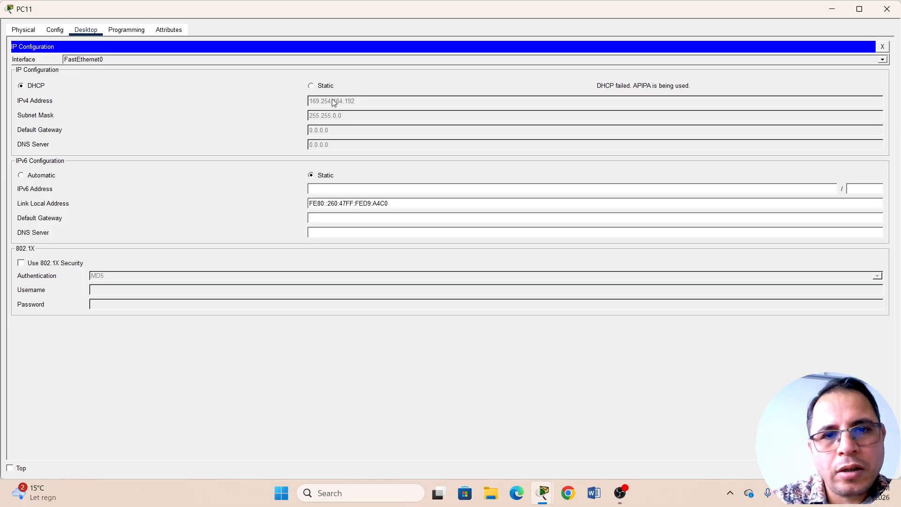
click(887, 8)
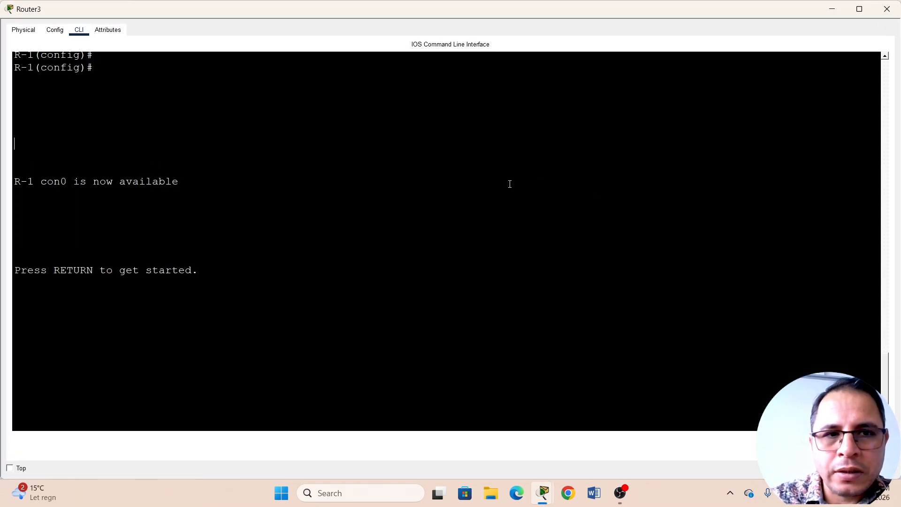
Step: Enter privileged mode and global configuration mode on router R-1 with enable and conf t
key(Return)
key(Return)
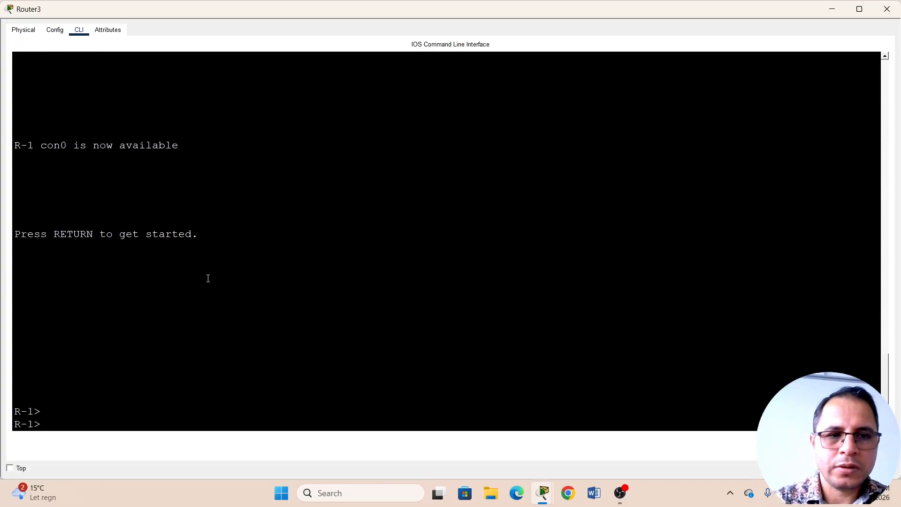
key(Return)
key(Return)
text(en)
key(Tab)
key(Return)
text(conf t)
key(Return)
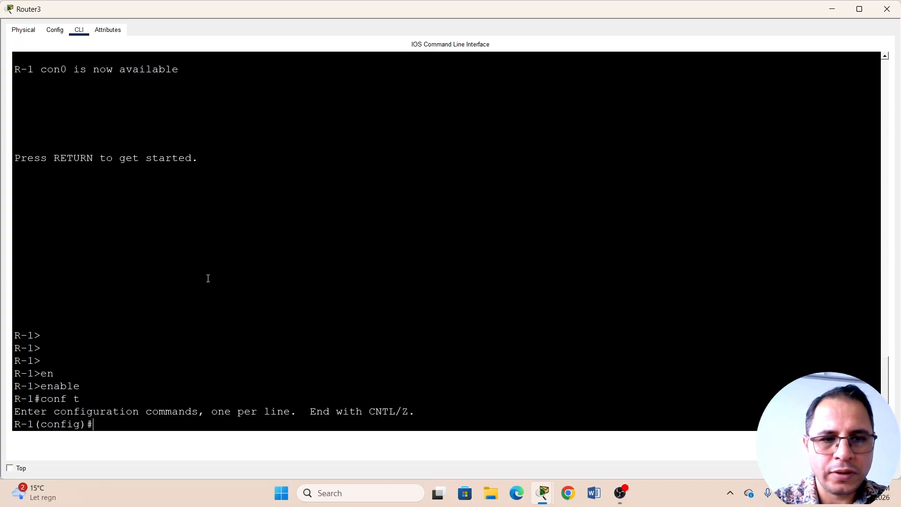
Step: Enter interface configuration mode for gig0/1 on router R-1
key(Return)
key(Return)
text(int gigab)
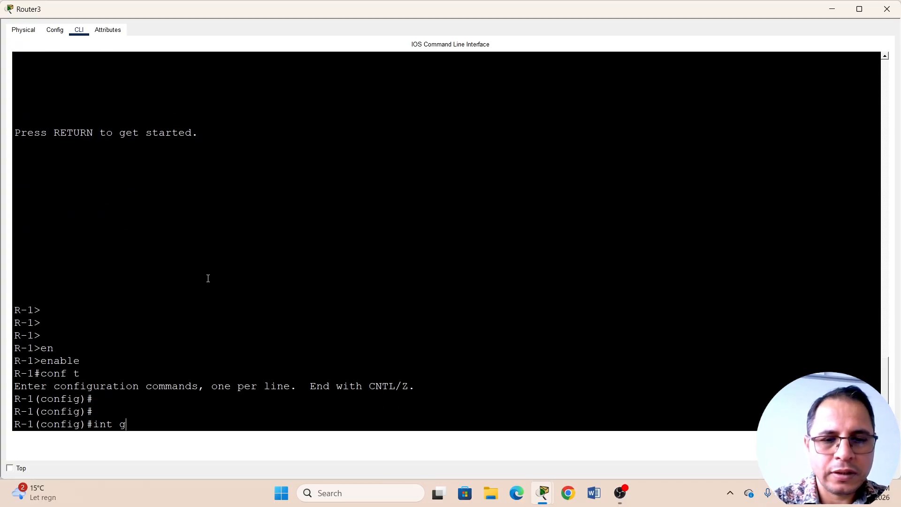
key(BackSpace)
key(BackSpace)
text(0/1)
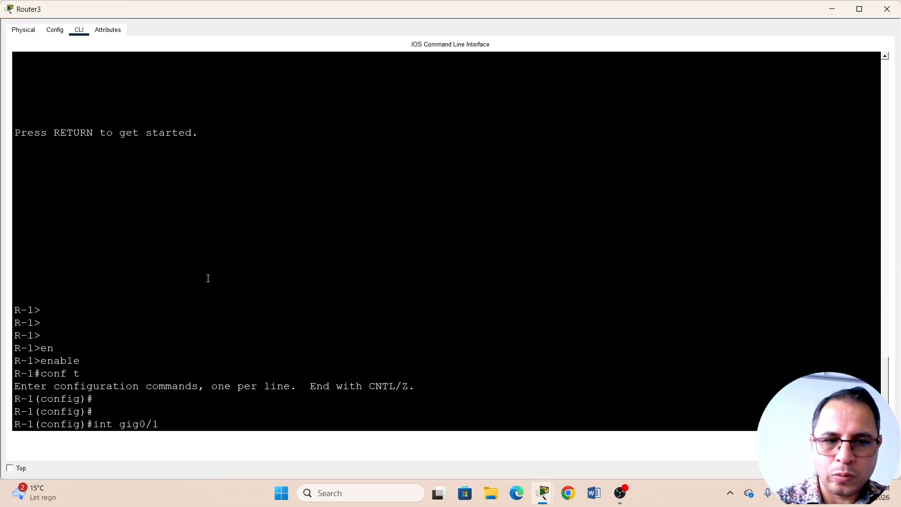
key(Return)
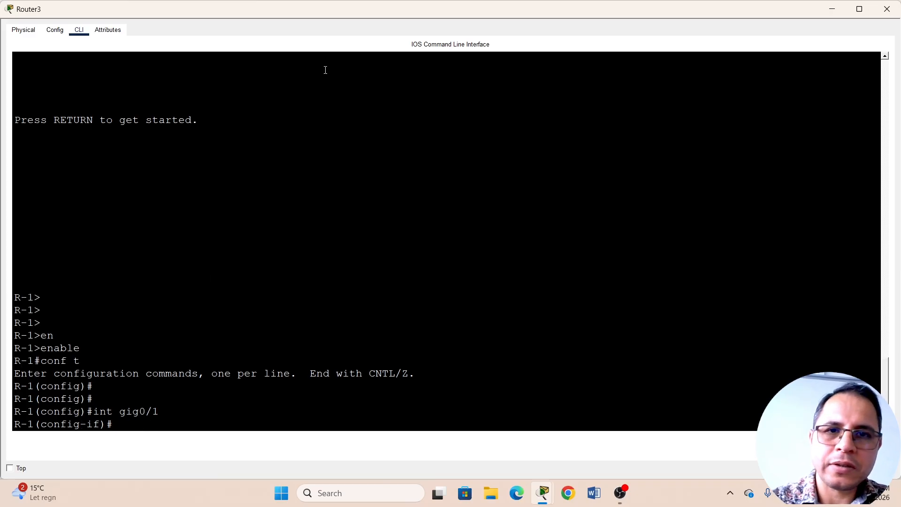
Step: Check the router's VLAN 20 link in the topology and begin an ip helper-address command for gig0/1
double_click(362, 10)
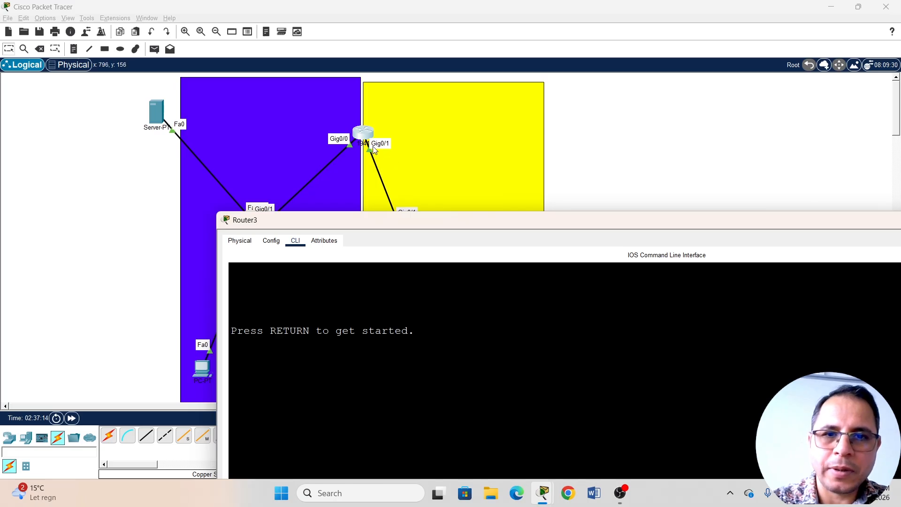
drag(446, 226, 394, 106)
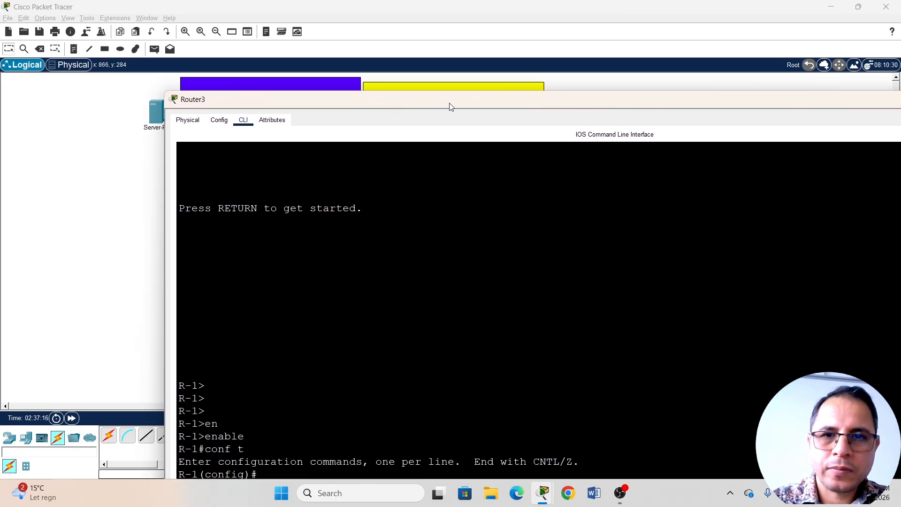
drag(451, 105, 394, 57)
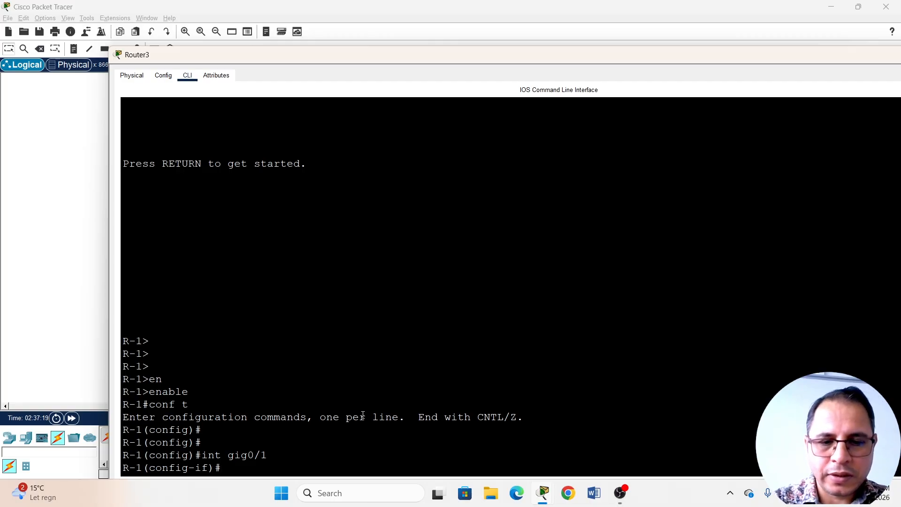
text(ip help)
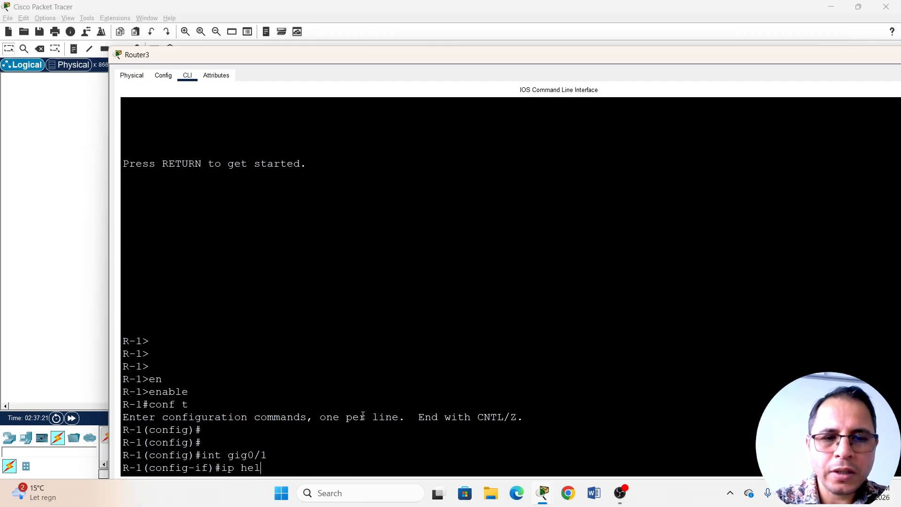
key(Tab)
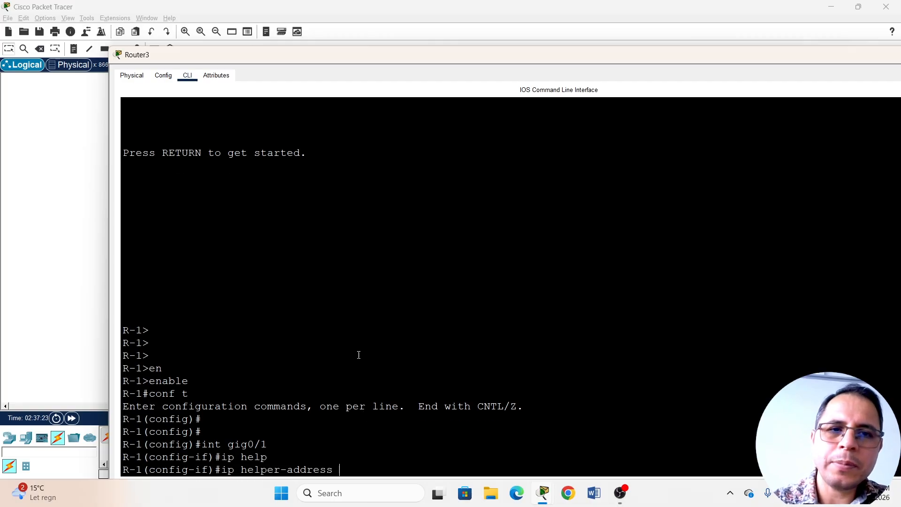
Step: Look up the server's static IPv4 address in its IP configuration
drag(348, 62, 469, 157)
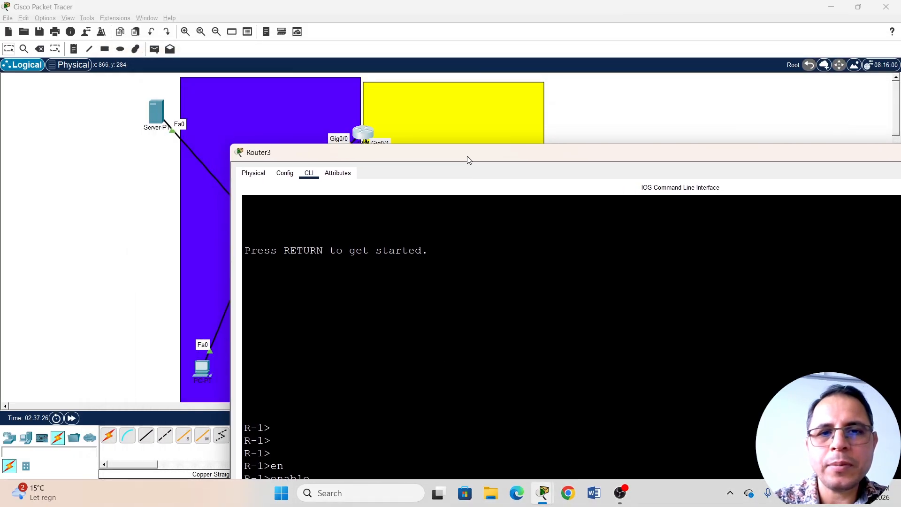
click(143, 108)
click(157, 112)
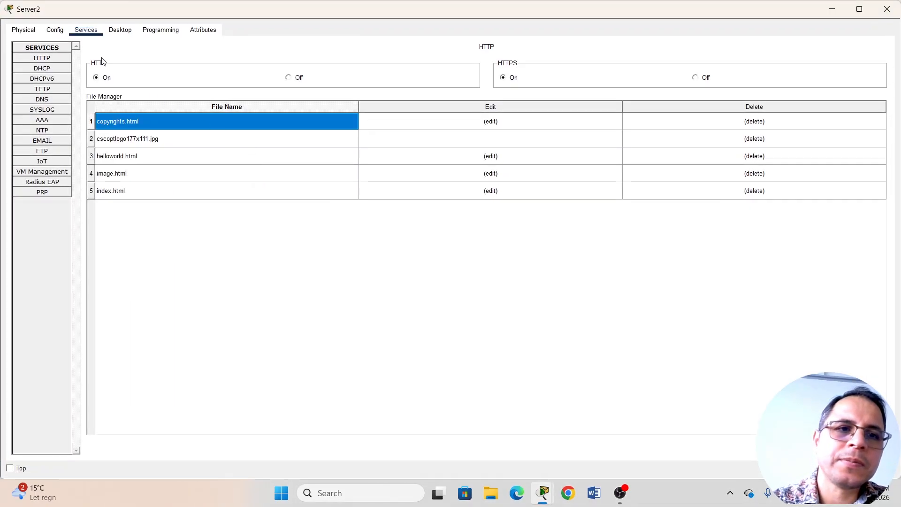
click(120, 30)
click(103, 72)
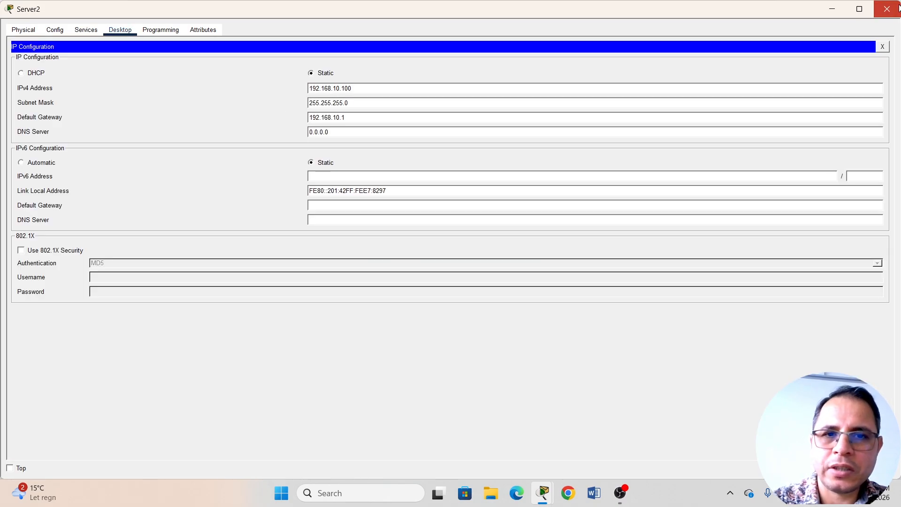
click(887, 9)
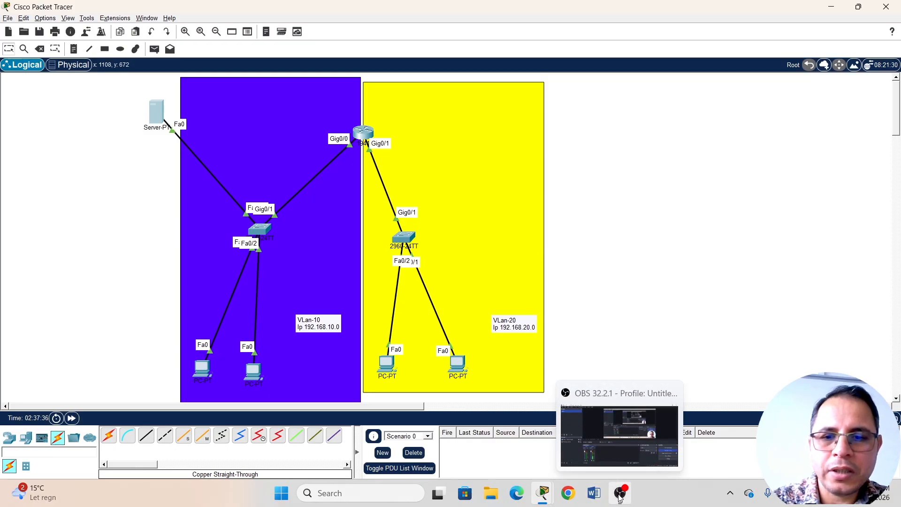
Step: Set the DHCP helper address 192.168.10.100 on router R-1's gig0/1 interface with ip helper-address
mouse_move(543, 499)
click(605, 434)
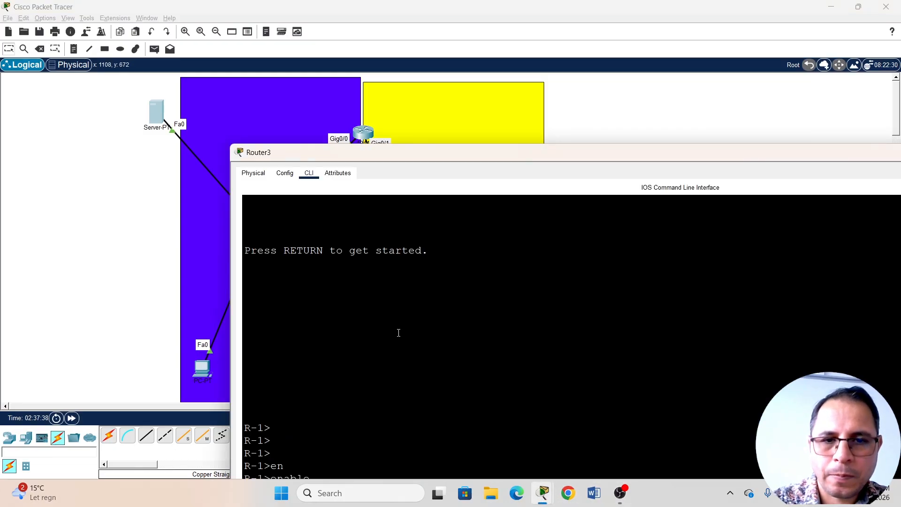
drag(414, 151, 259, 62)
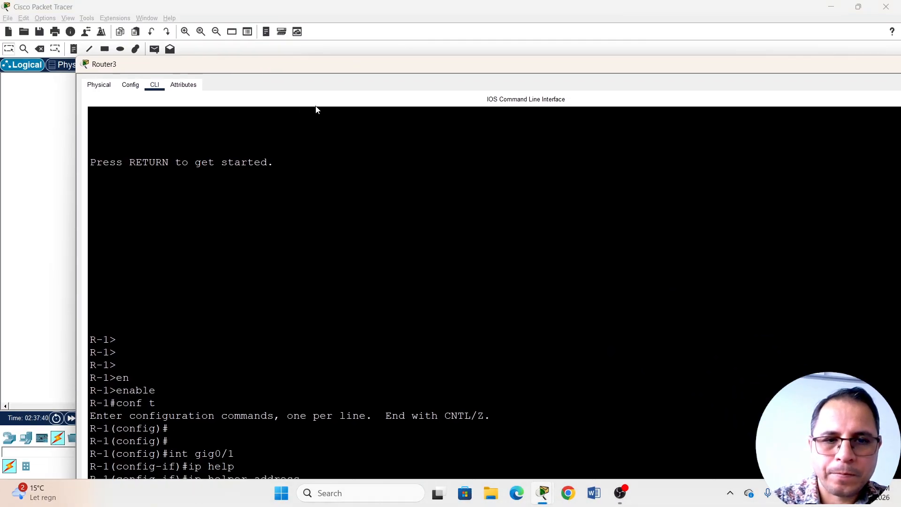
double_click(358, 67)
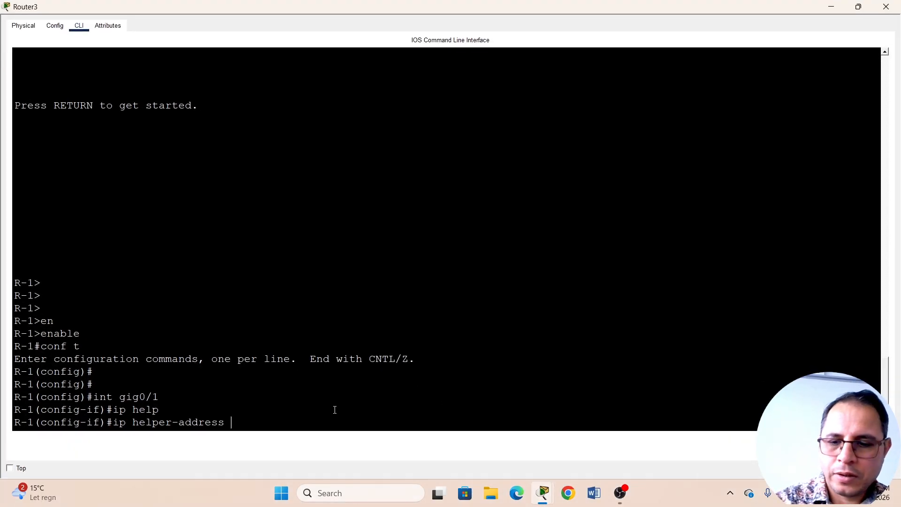
text(192.168.)
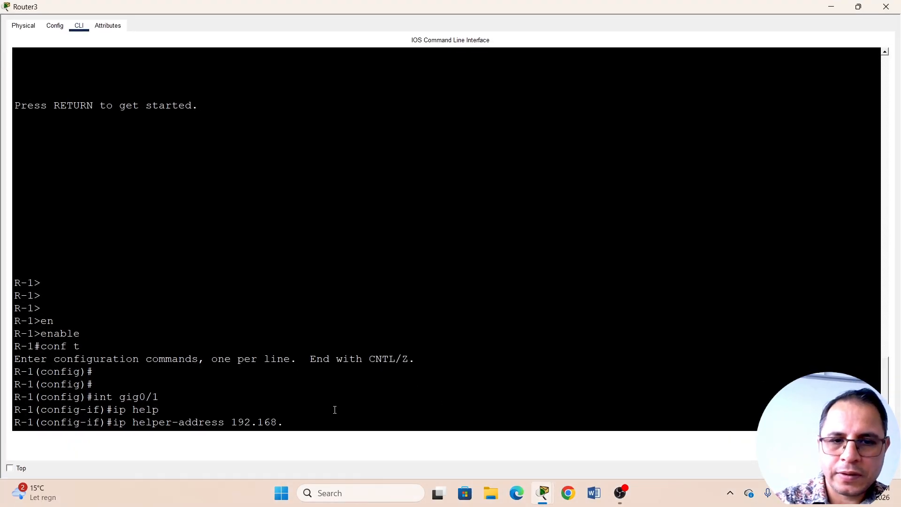
text(10.1)
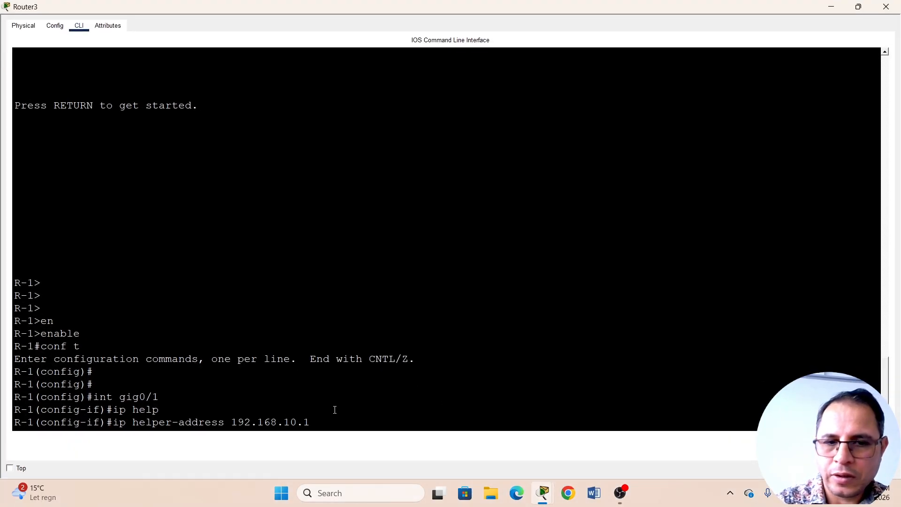
text(00)
key(Return)
Step: Save router R-1's configuration with do wr, exit interface configuration mode and close the router window
text(do wr)
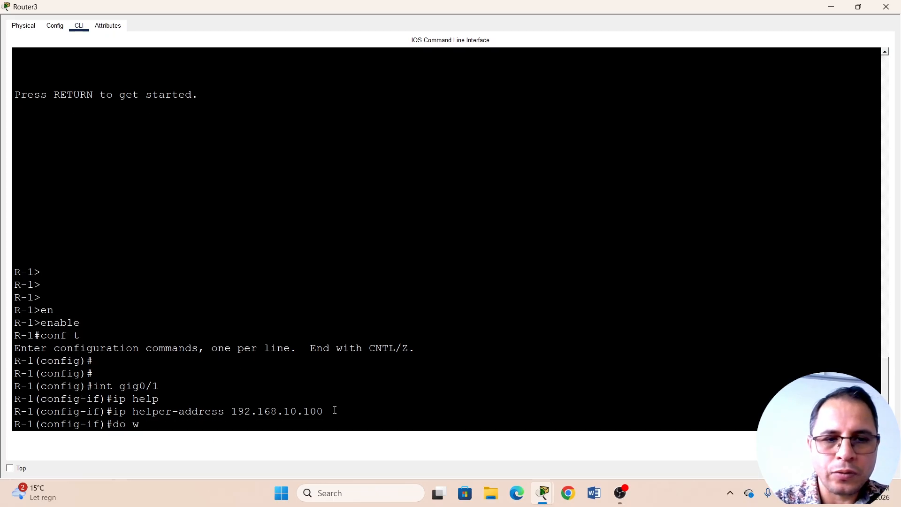
key(Return)
key(Return)
key(Return)
text(exit)
key(Return)
key(Return)
key(Return)
key(Return)
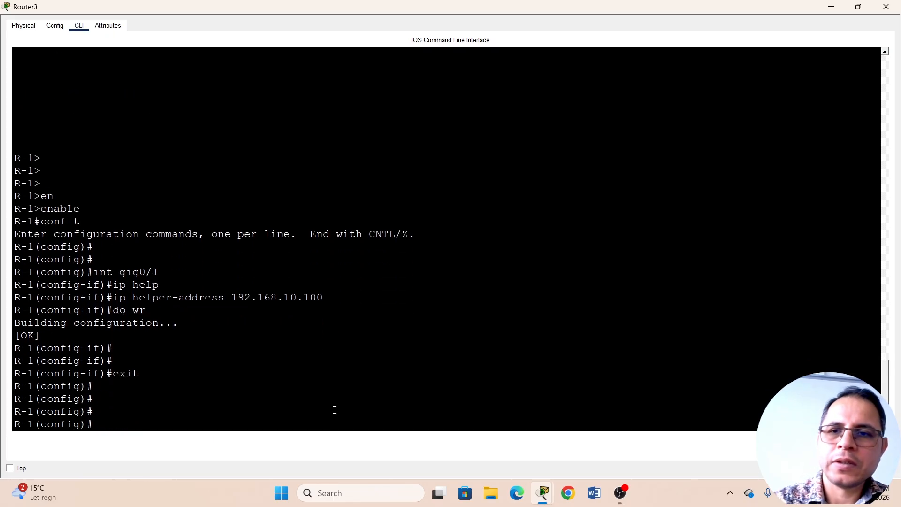
click(886, 7)
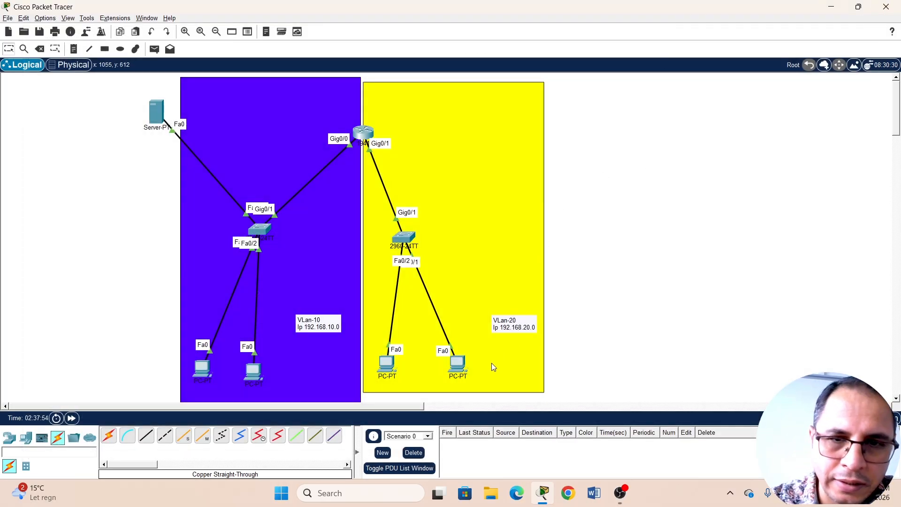
Step: Switch the IP configuration of the first VLAN 20 PC (PC10) to DHCP and close its window
click(387, 365)
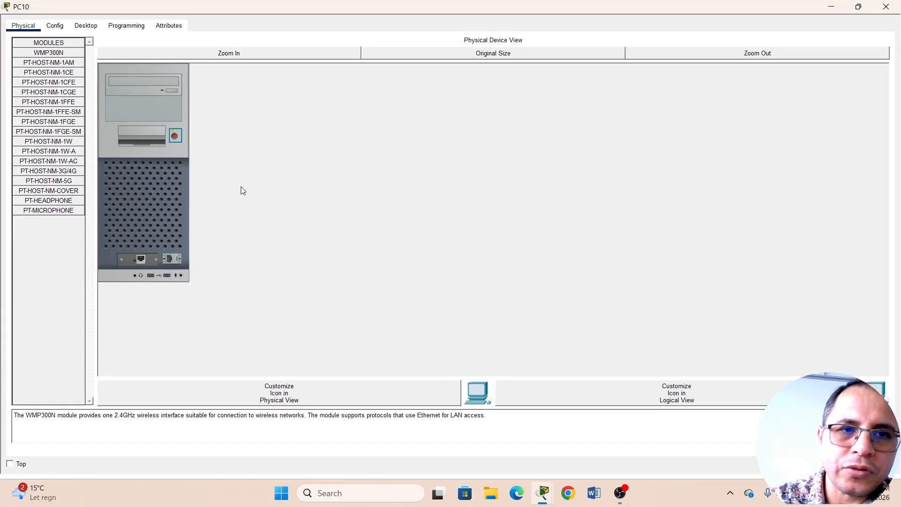
click(86, 26)
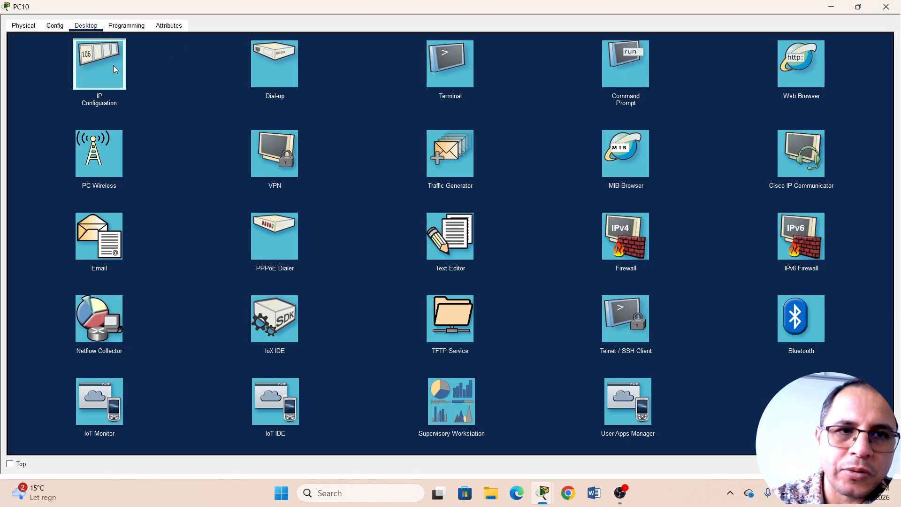
click(108, 66)
click(26, 81)
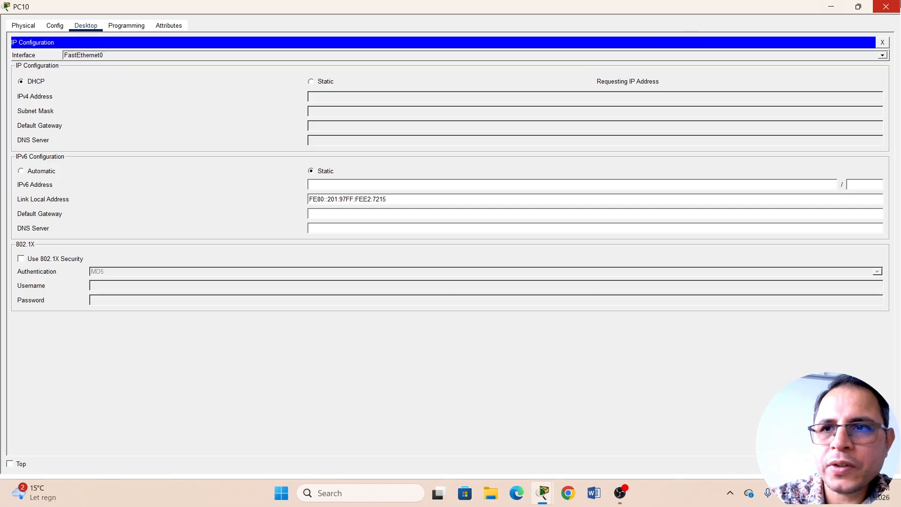
click(886, 7)
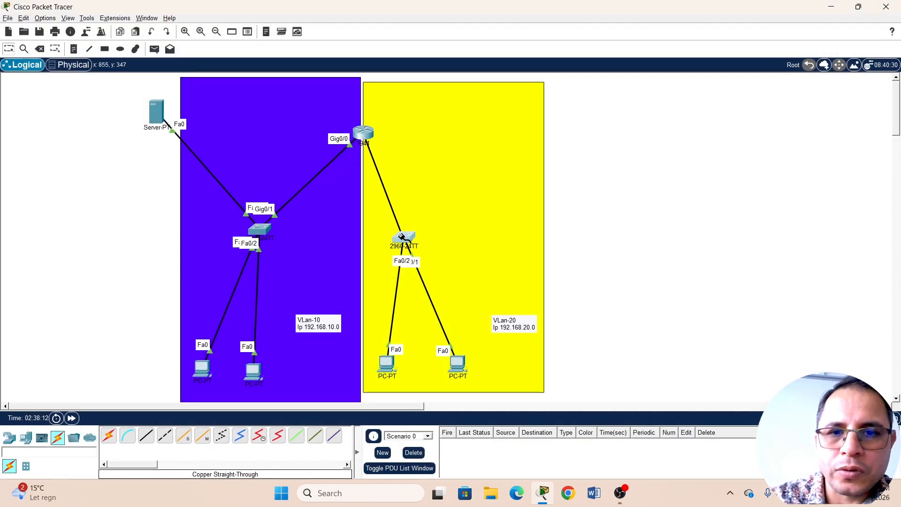
Step: Reattach the router's Gig0/1 cable to GigabitEthernet0/1 on the VLAN 20 switch
click(403, 236)
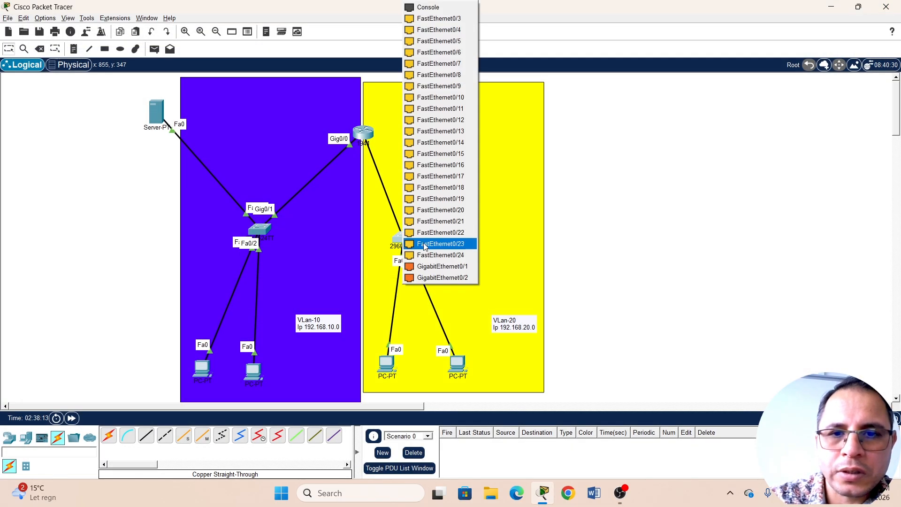
click(429, 267)
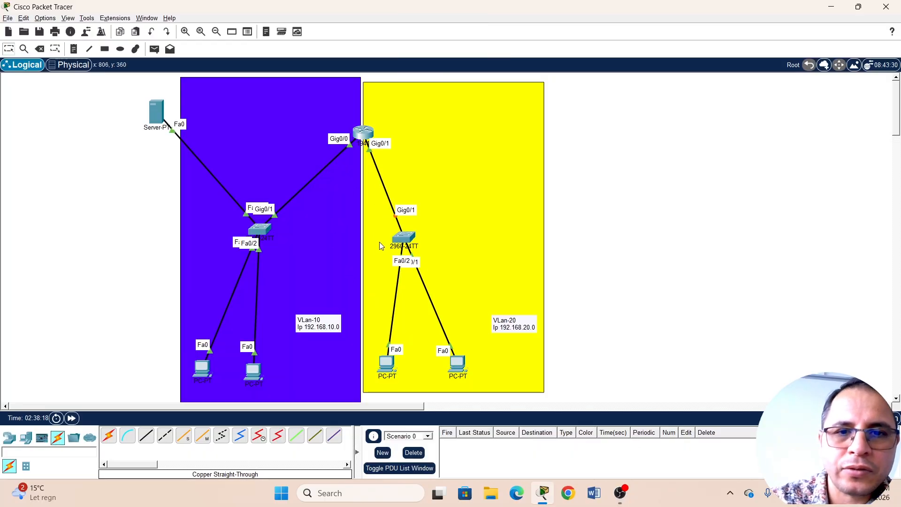
Step: Enter global configuration mode on switch Sw-2 with conf t and select interface gig0/1
click(404, 237)
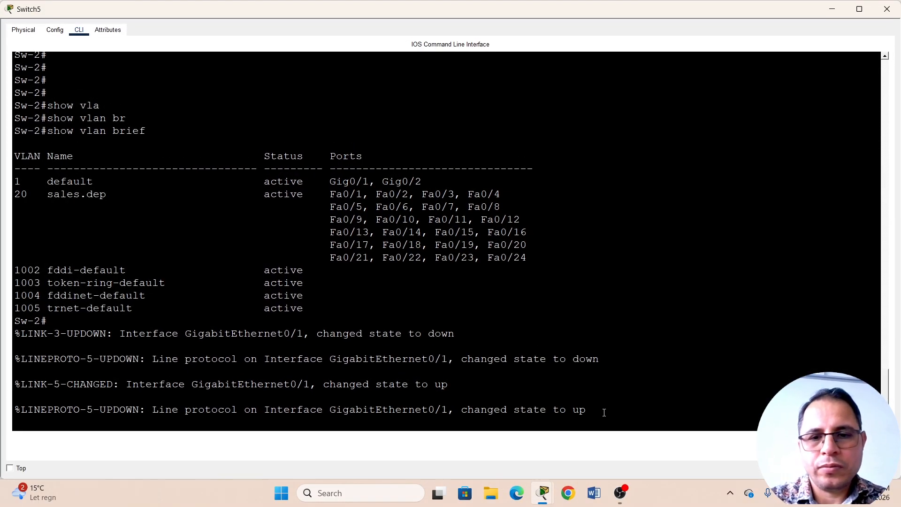
key(Return)
key(Return)
key(Return)
key(Return)
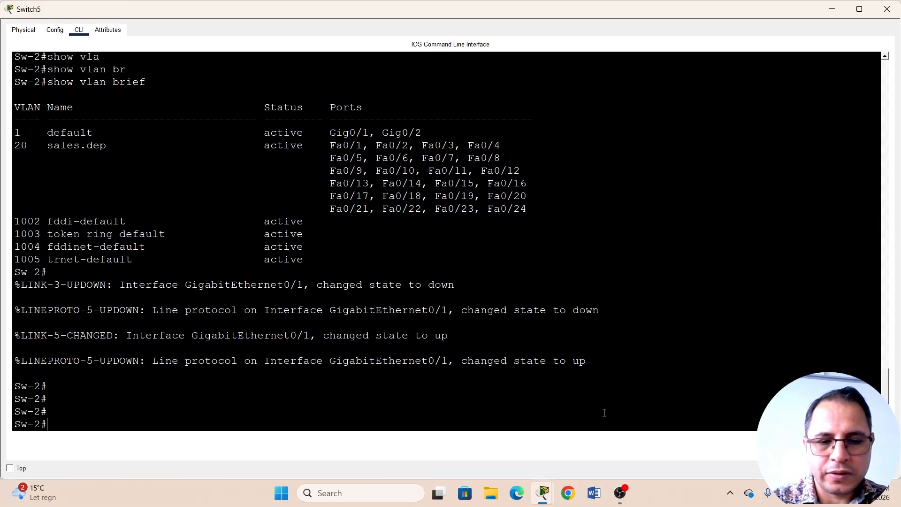
text(conf t)
key(Return)
text(int f)
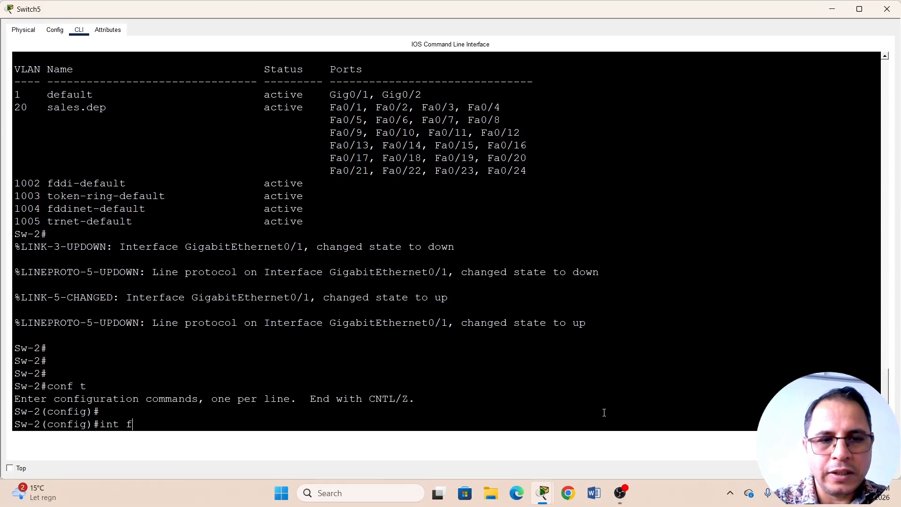
text(gig0/1)
key(Return)
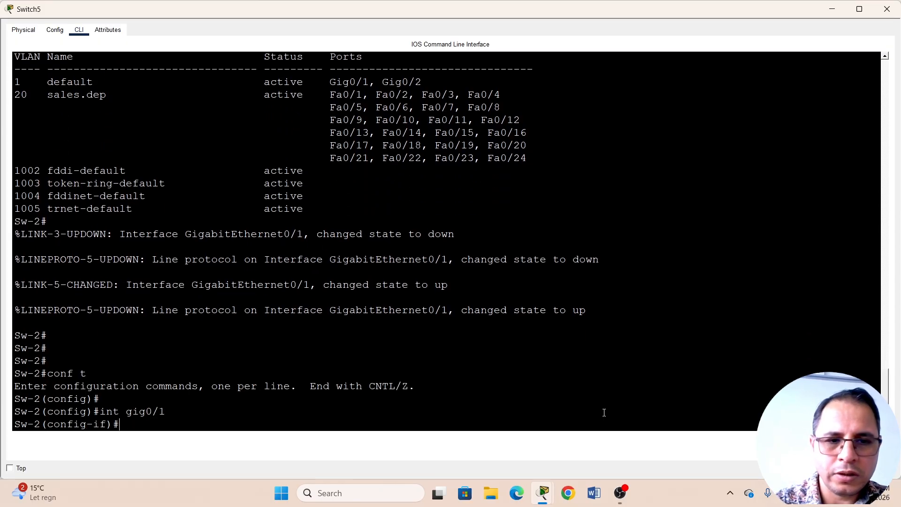
Step: Set Sw-2's gig0/1 interface to access mode with switchport mode access
text(swi)
key(Tab)
text(mode )
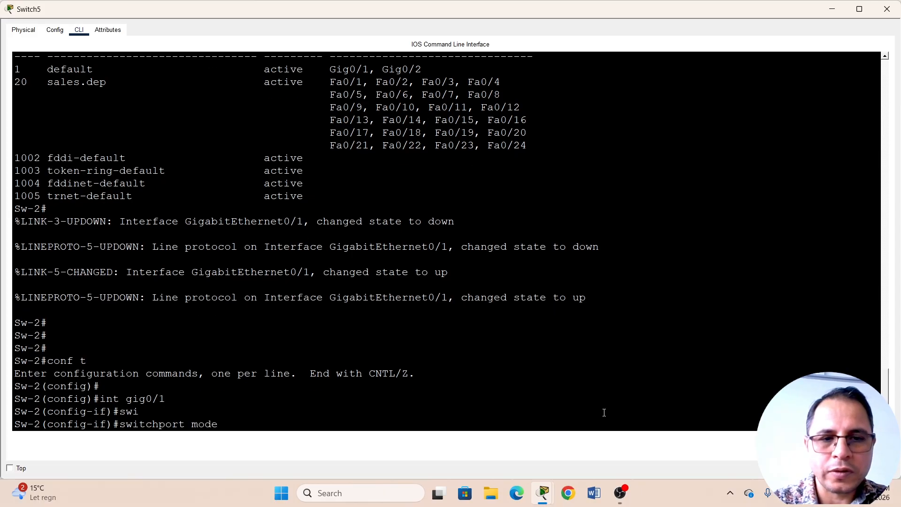
text(acc)
key(Tab)
text(a)
key(BackSpace)
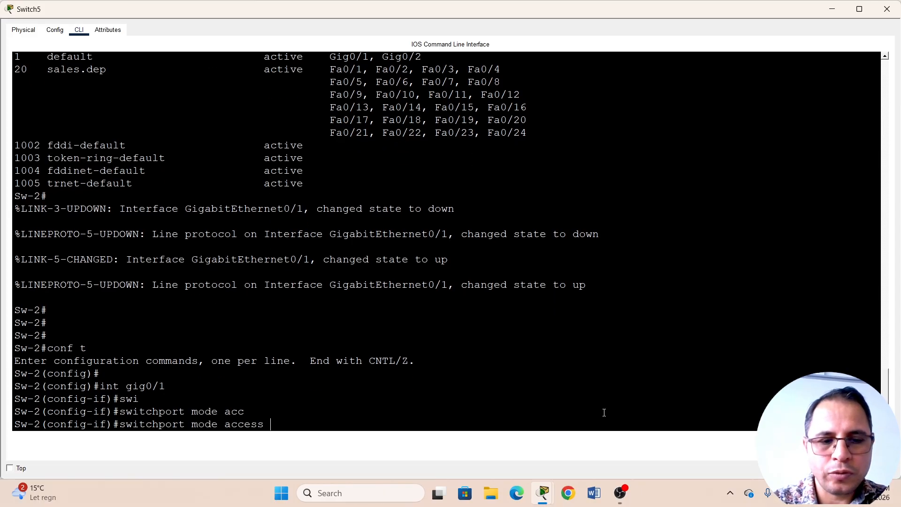
text(swi)
key(Tab)
key(BackSpace)
key(BackSpace)
key(BackSpace)
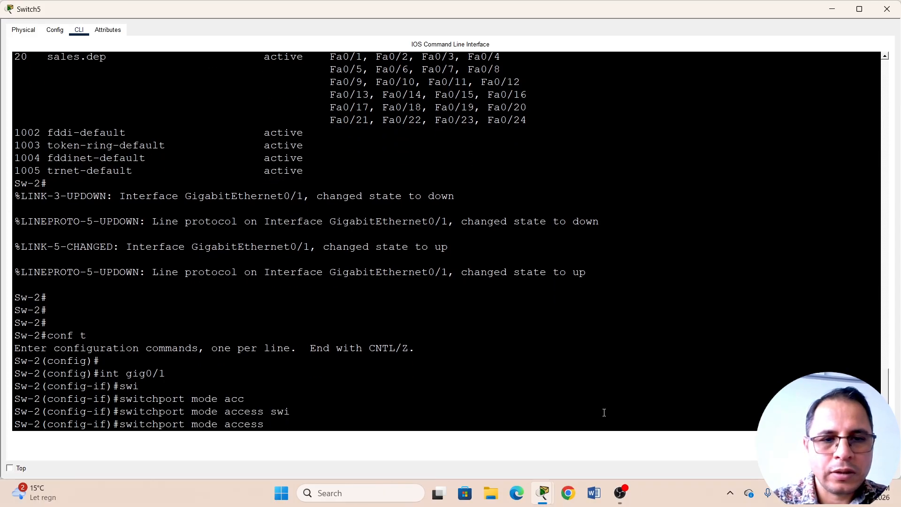
key(Return)
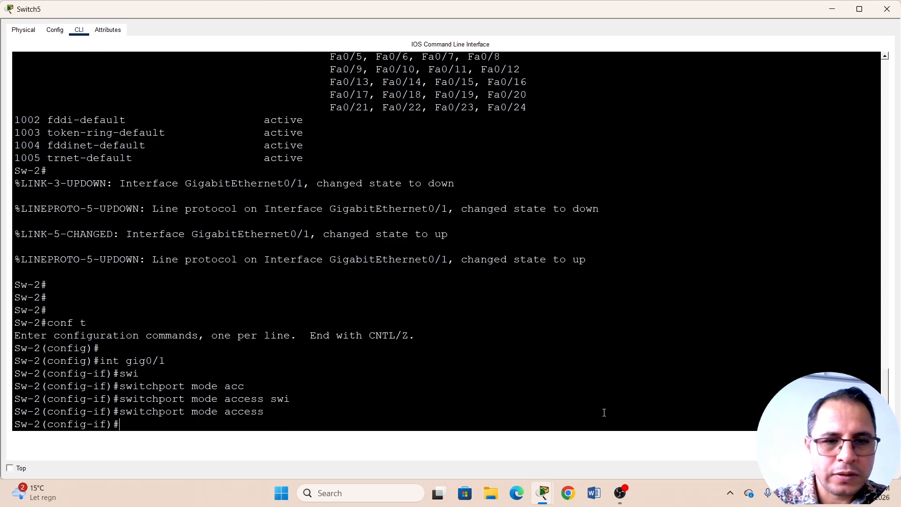
Step: Assign Sw-2's gig0/1 interface to VLAN 20 with switchport access vlan 20
text(sw)
key(Tab)
text(acc)
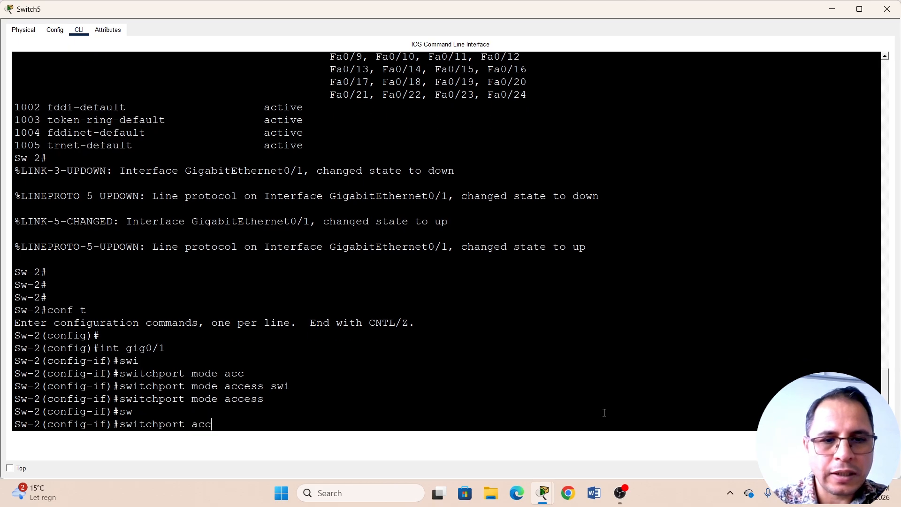
key(Tab)
text(vla)
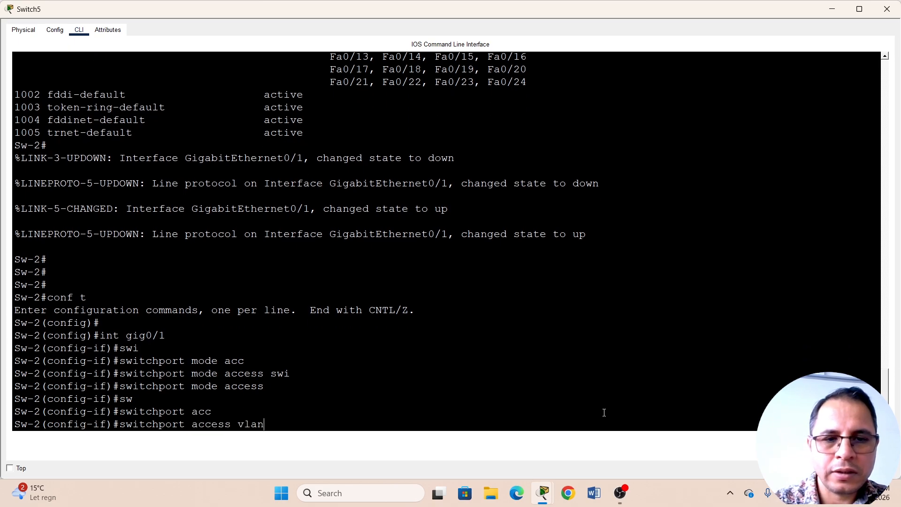
key(BackSpace)
key(BackSpace)
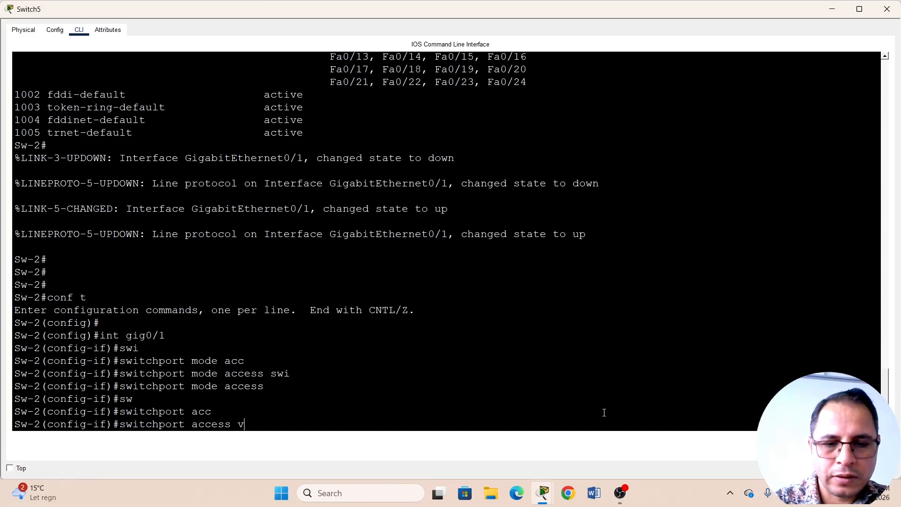
text(lan 20)
key(Return)
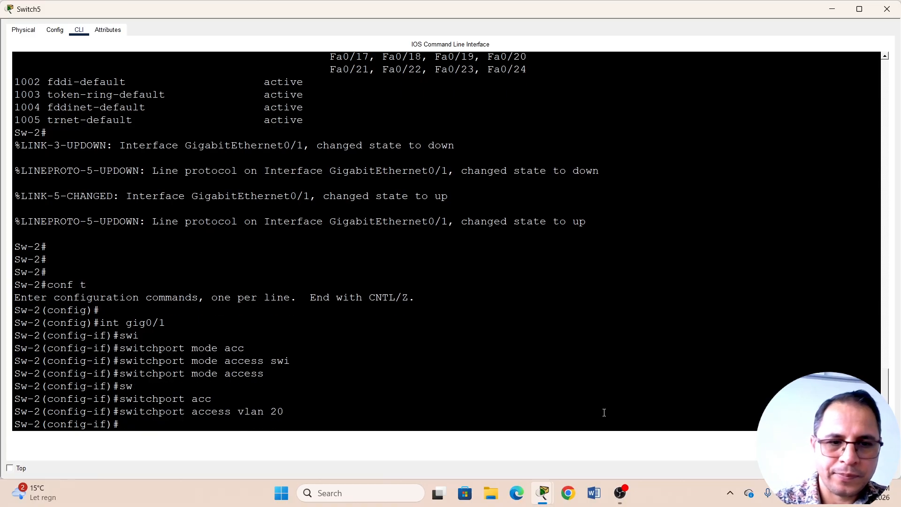
Step: Save switch Sw-2's configuration with do wr and exit interface configuration mode
text(do wr)
key(Return)
key(Return)
text(exit)
key(Return)
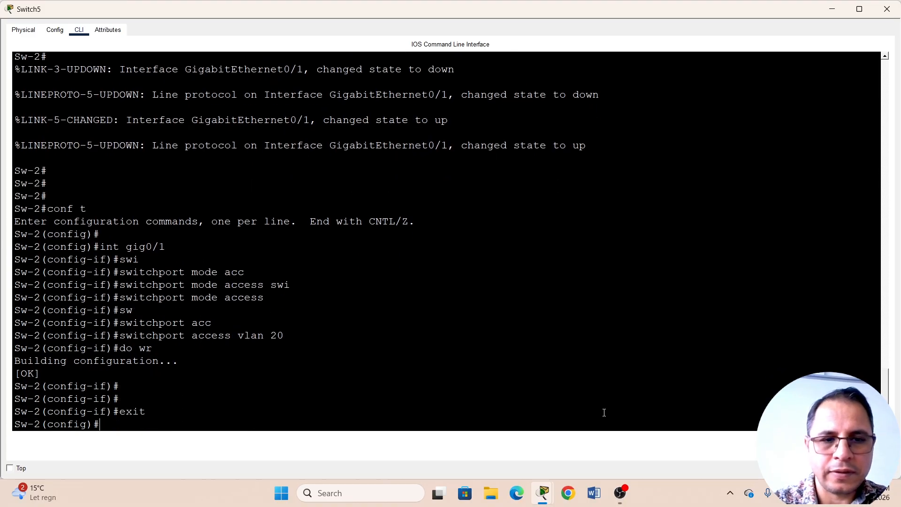
key(Return)
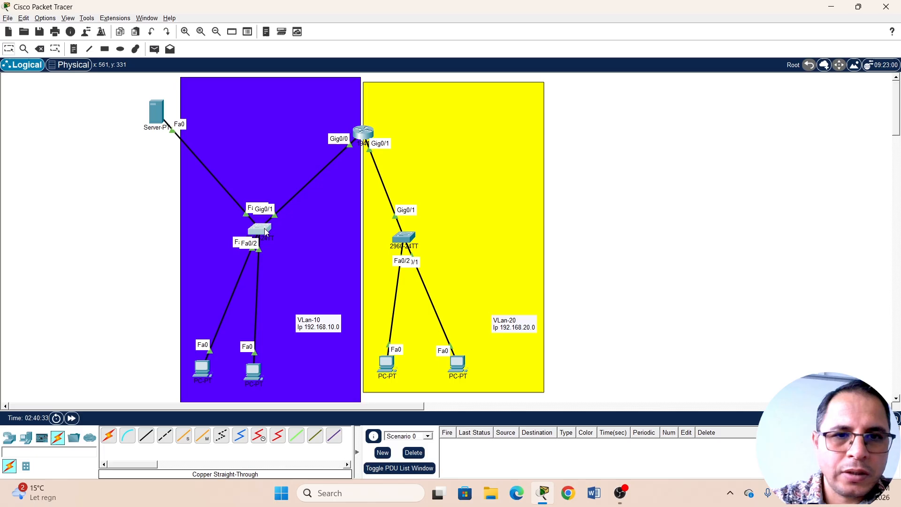
Step: Enter privileged and global configuration mode on switch SW-1 with enable and conf t, and select interface gig0/1
click(411, 252)
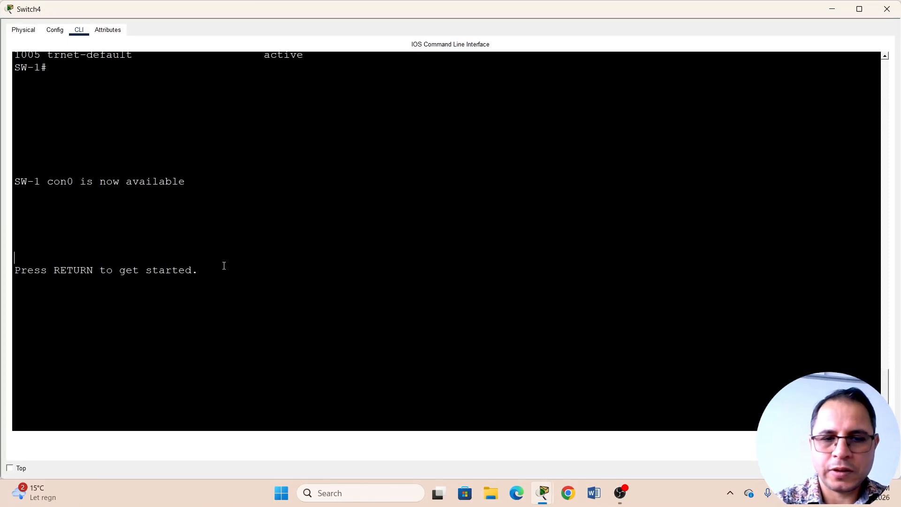
key(Return)
key(Return)
text(en)
key(Tab)
key(Return)
text(con)
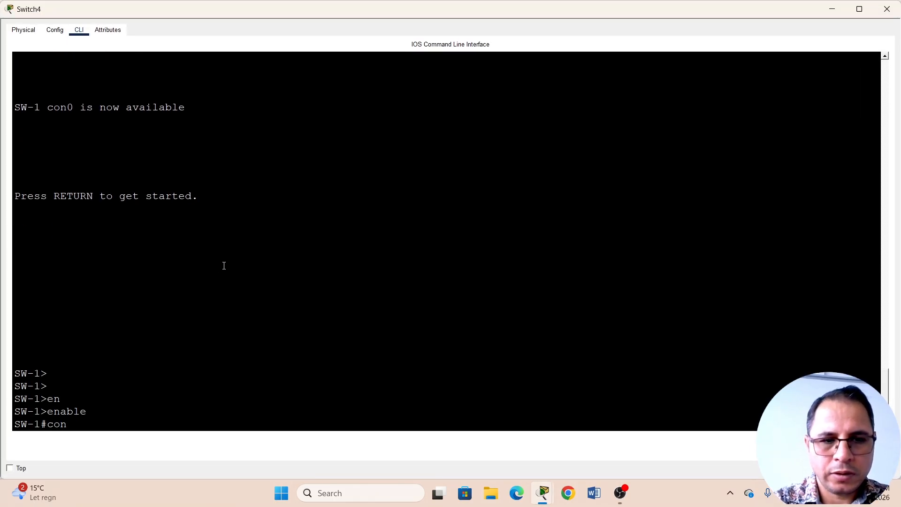
text(f t)
key(Return)
key(Return)
key(Return)
text(int )
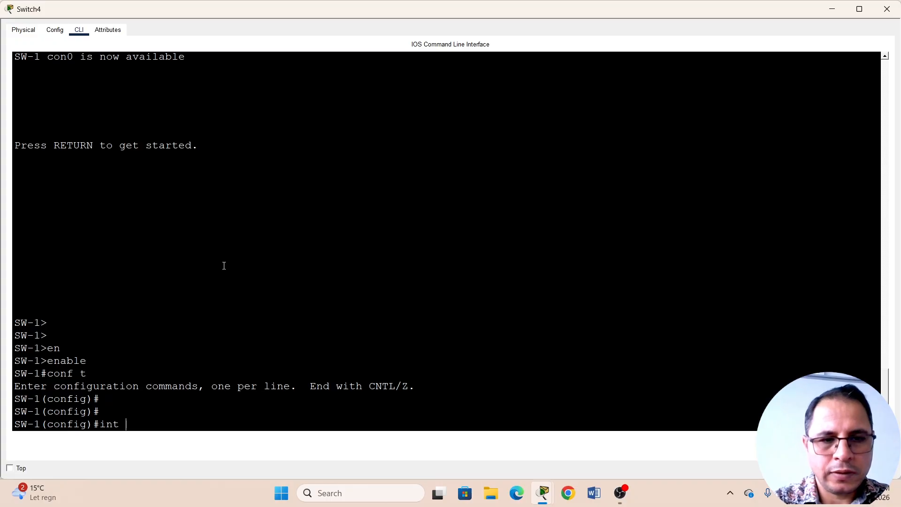
text(gig0/1)
key(Return)
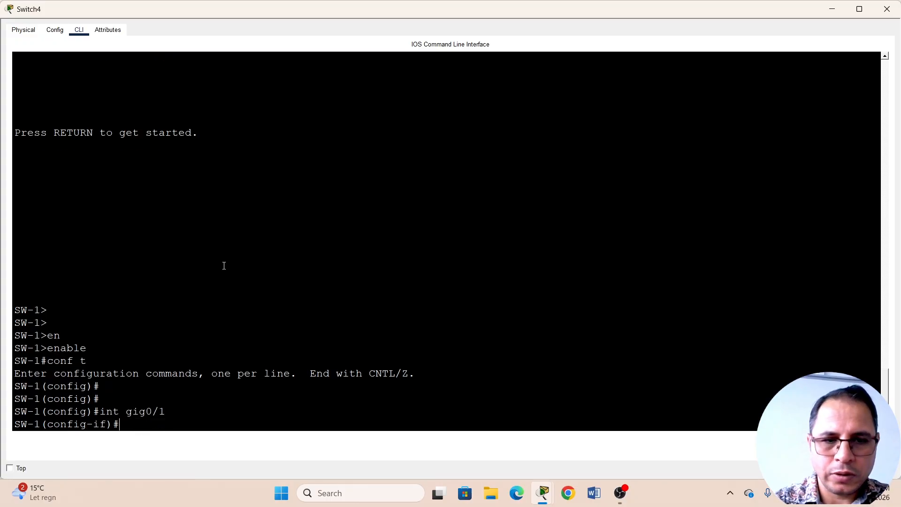
Step: Set SW-1's gig0/1 interface to access mode with switchport mode access
text(swq)
text(i)
key(Tab)
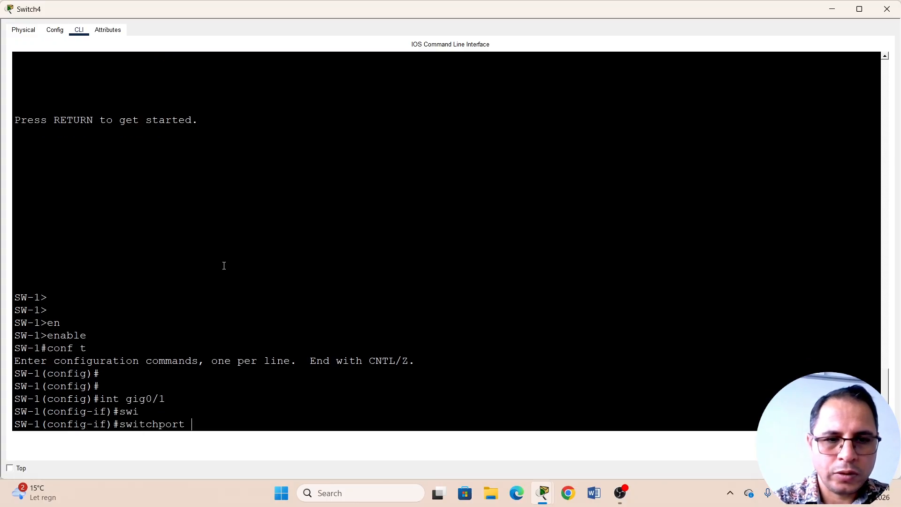
text(mod)
key(Tab)
text(a)
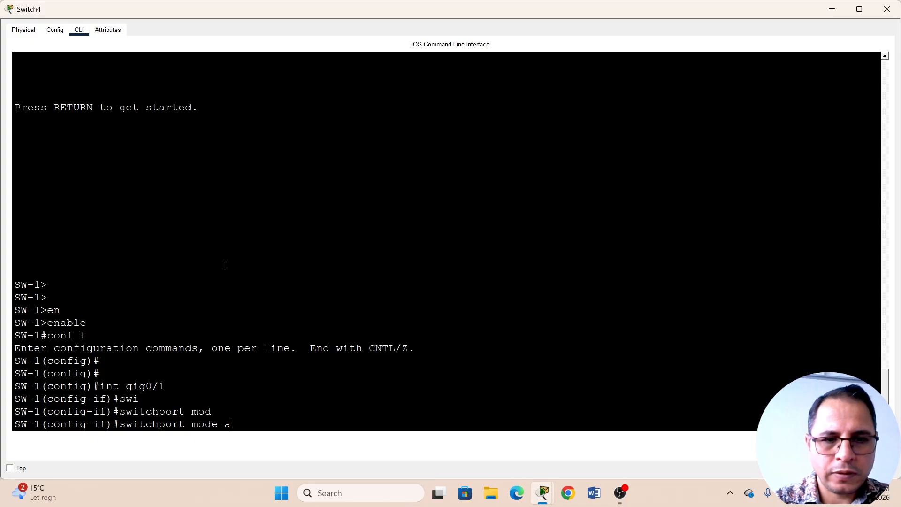
text(xcc)
key(Tab)
key(Return)
Step: Assign SW-1's gig0/1 interface to VLAN 10 with switchport access vlan 10
text(sw)
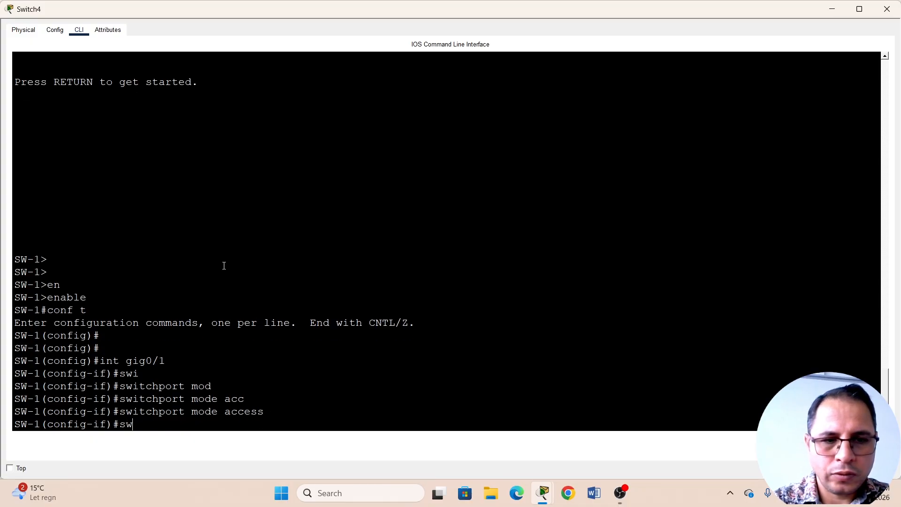
key(Tab)
text(acc)
key(Tab)
text(v)
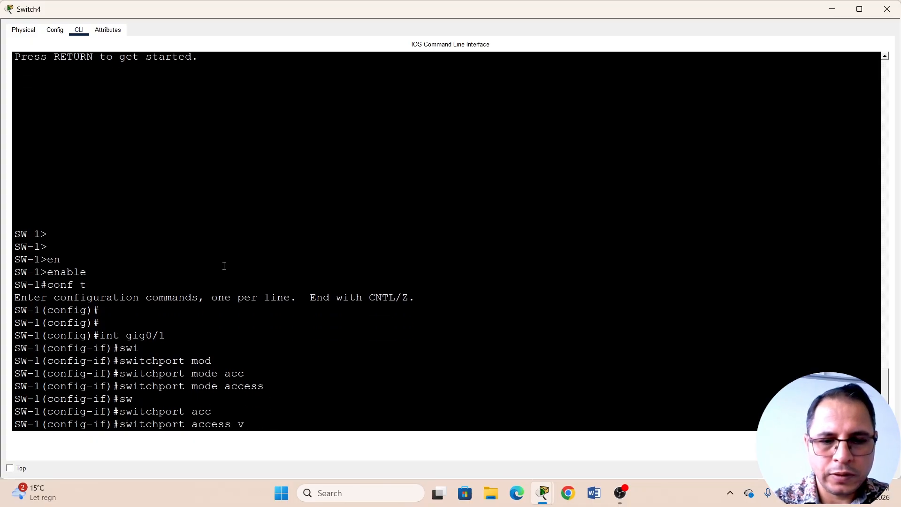
text(lan 10)
key(Return)
key(Return)
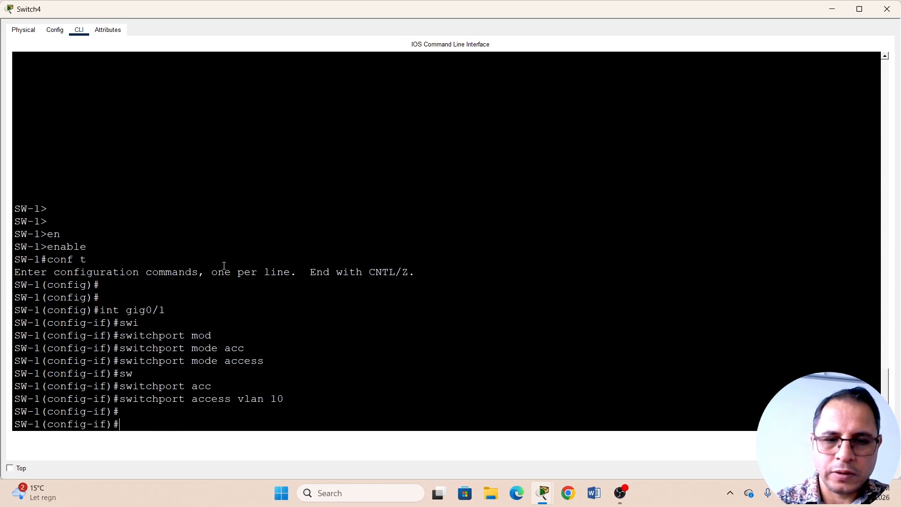
Step: Save SW-1's configuration with do wr, exit interface configuration mode and close the switch window
text(do wr)
key(Return)
key(Return)
key(Return)
text(exit)
key(Return)
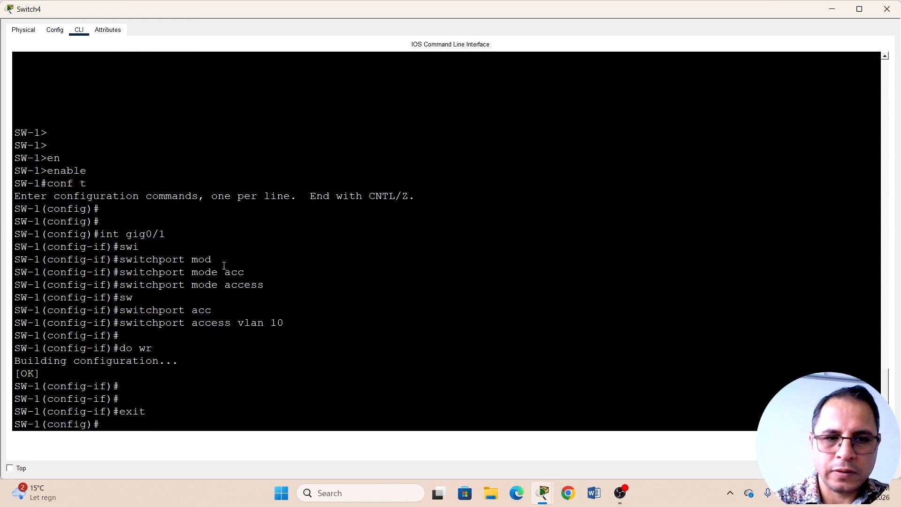
key(alt+F4)
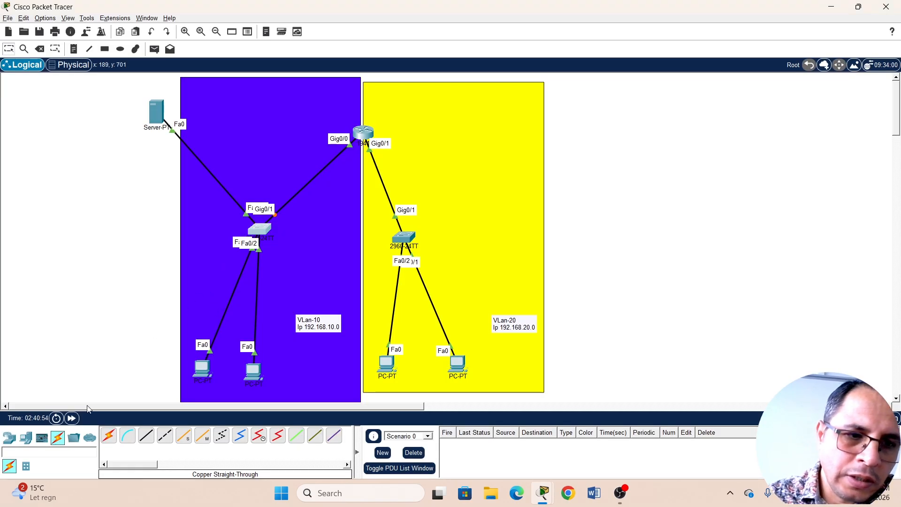
Step: Fast-forward the simulation, then switch PC11 in VLAN 20 from static back to DHCP to request a new address
click(71, 418)
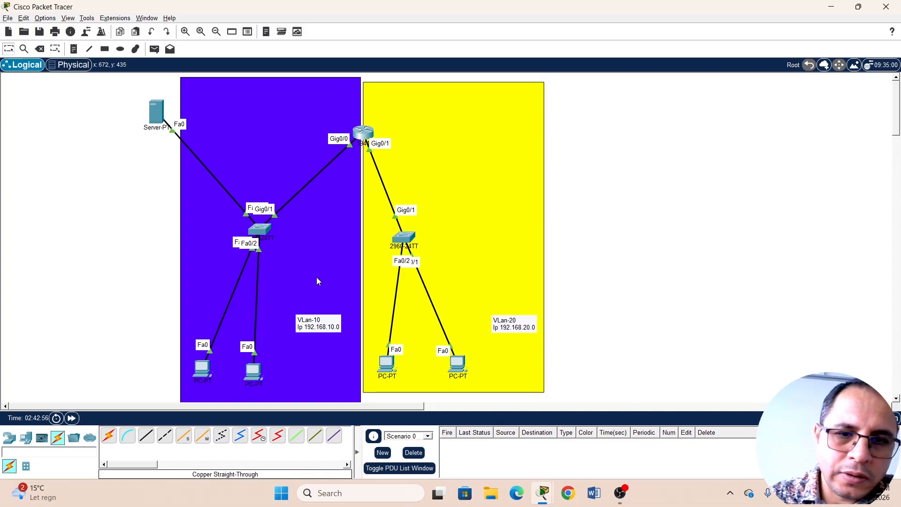
click(463, 366)
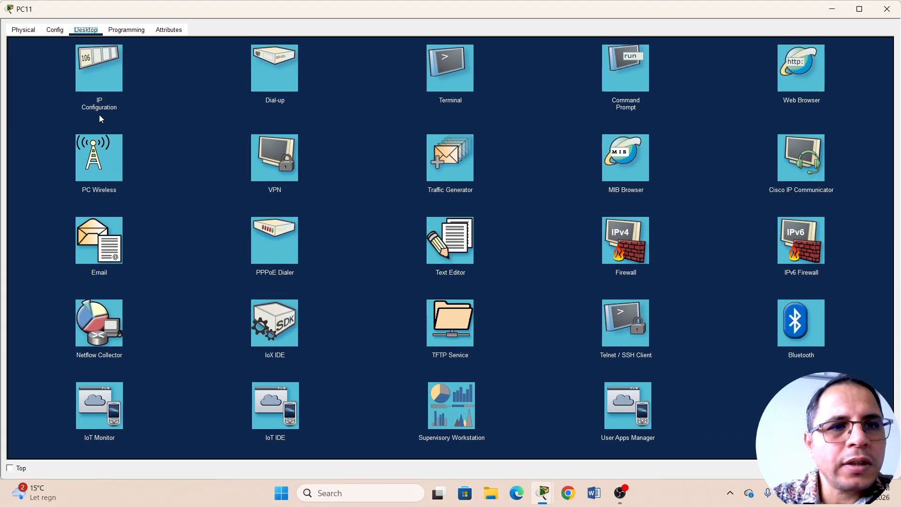
click(97, 70)
click(311, 86)
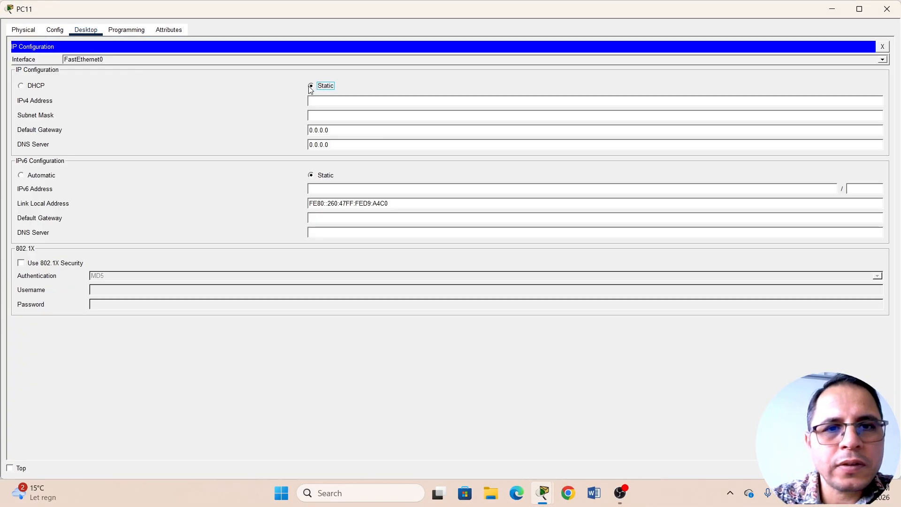
click(22, 86)
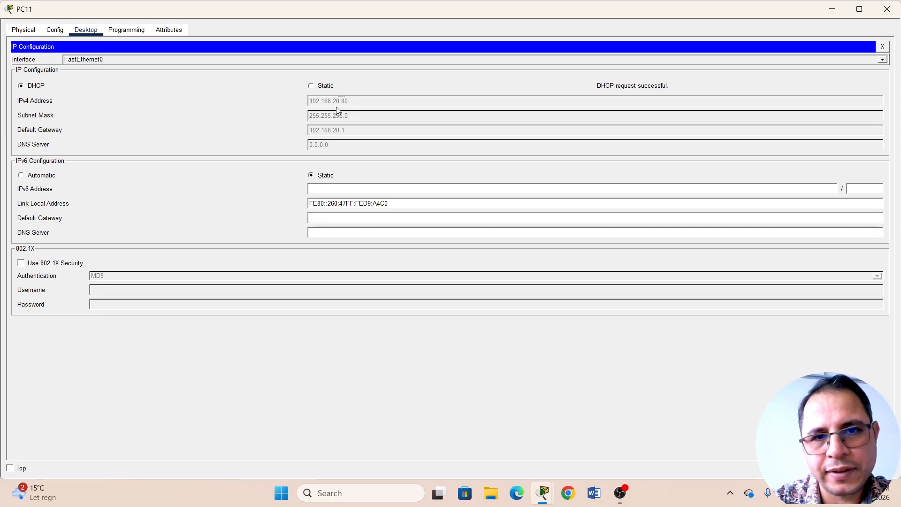
click(887, 9)
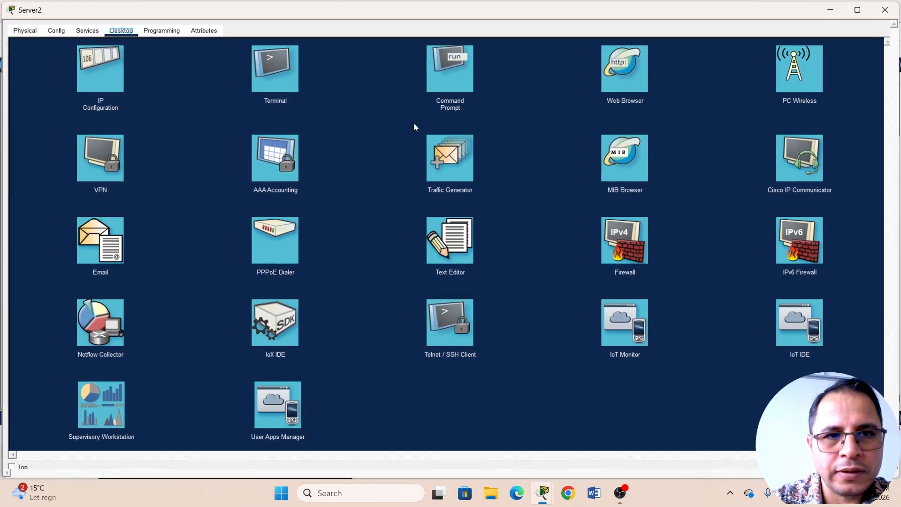
Step: Check the start IP address of the vlan-20 pool in the server's DHCP service
click(88, 32)
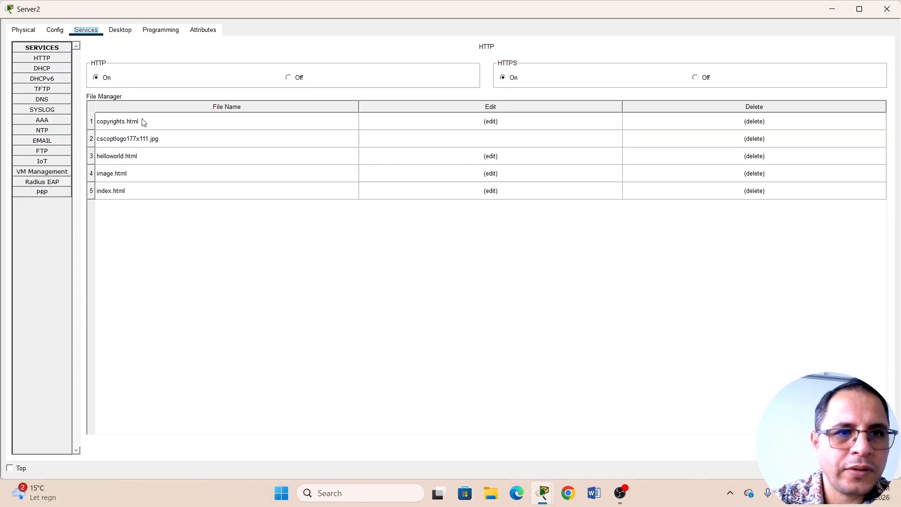
click(43, 68)
click(257, 239)
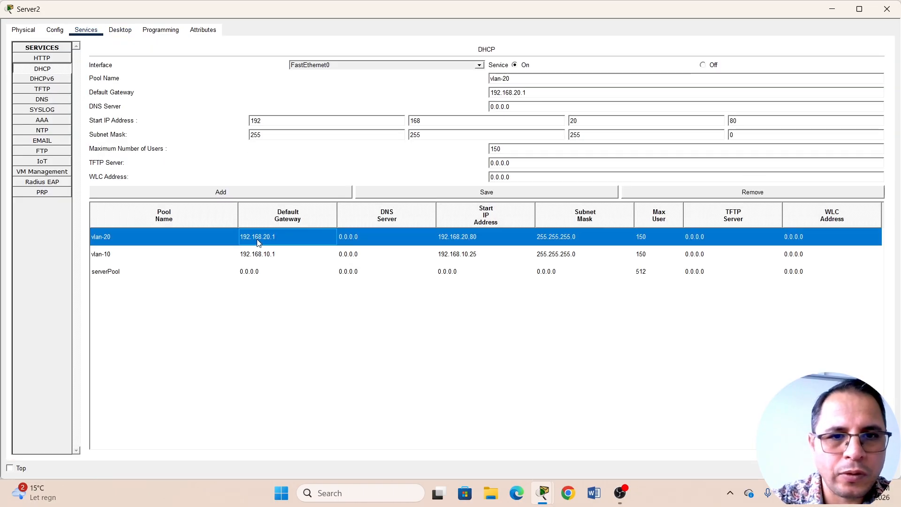
drag(762, 121, 717, 119)
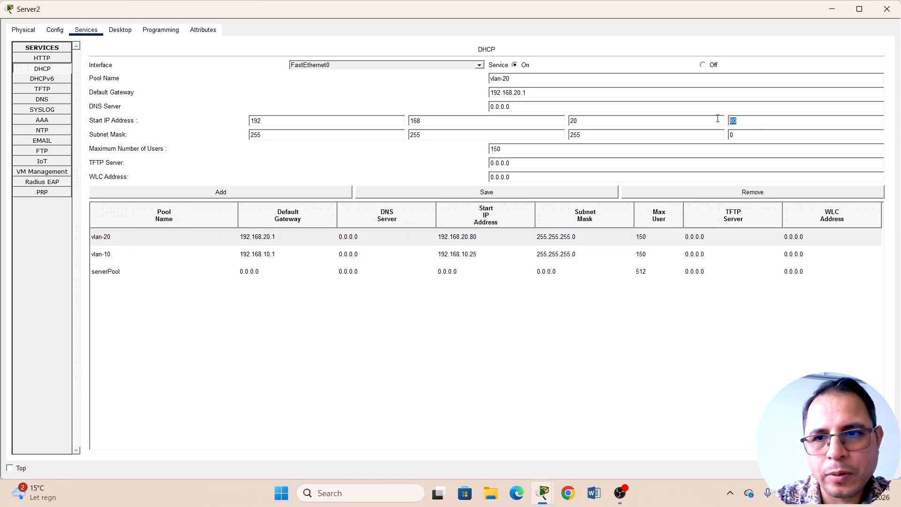
click(887, 9)
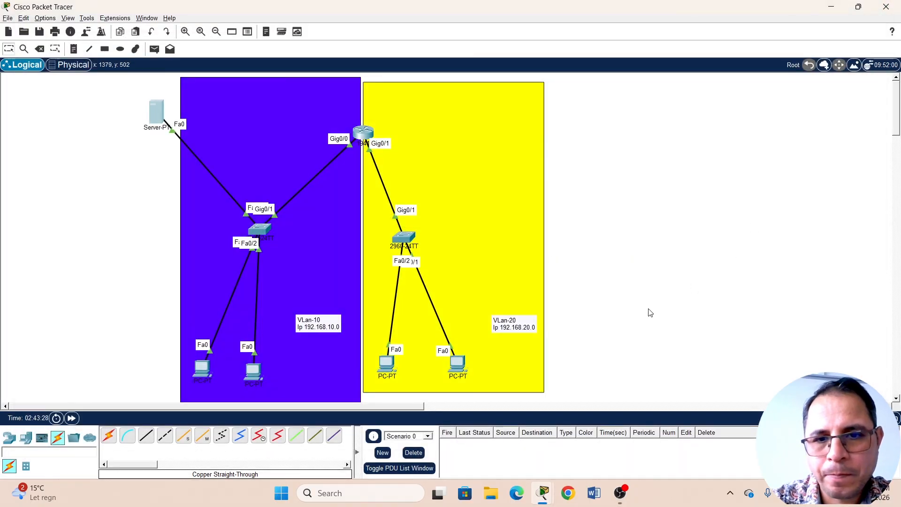
Step: Request a new address on PC10 in VLAN 20 by switching its IP configuration to static and back to DHCP
click(390, 363)
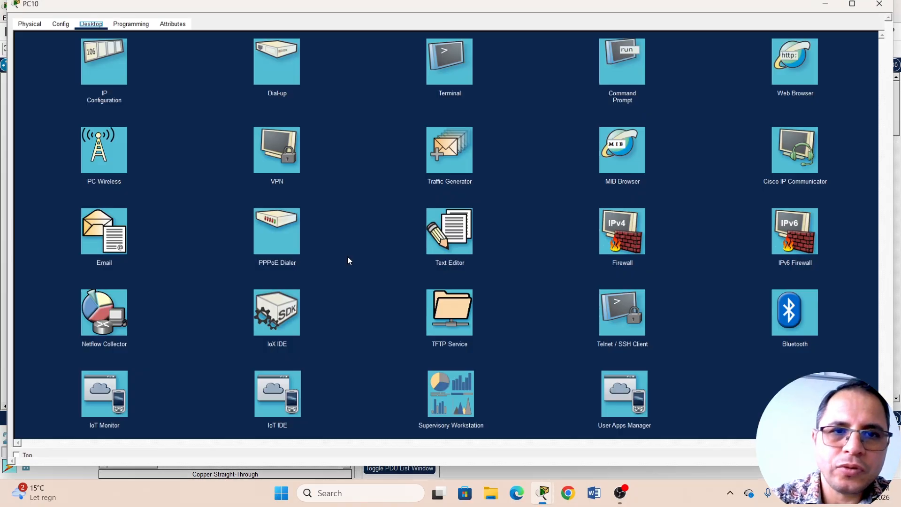
click(119, 71)
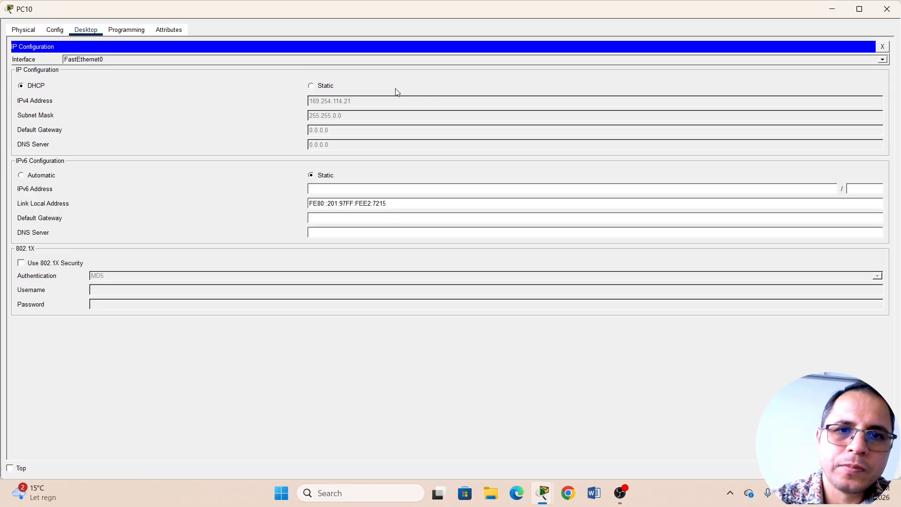
click(311, 86)
click(20, 86)
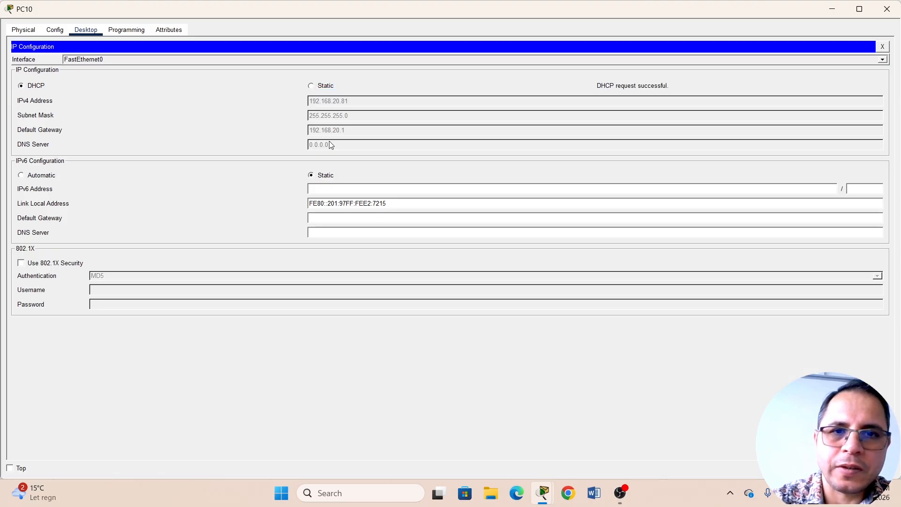
click(887, 9)
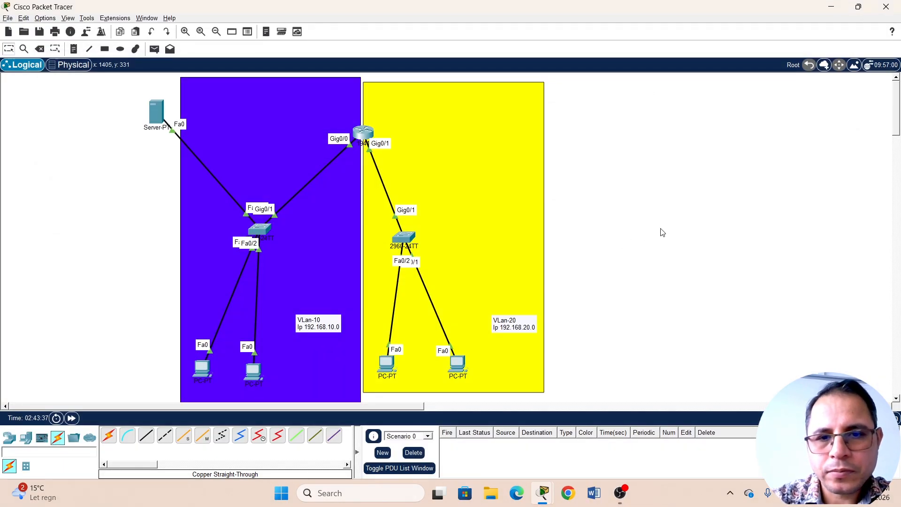